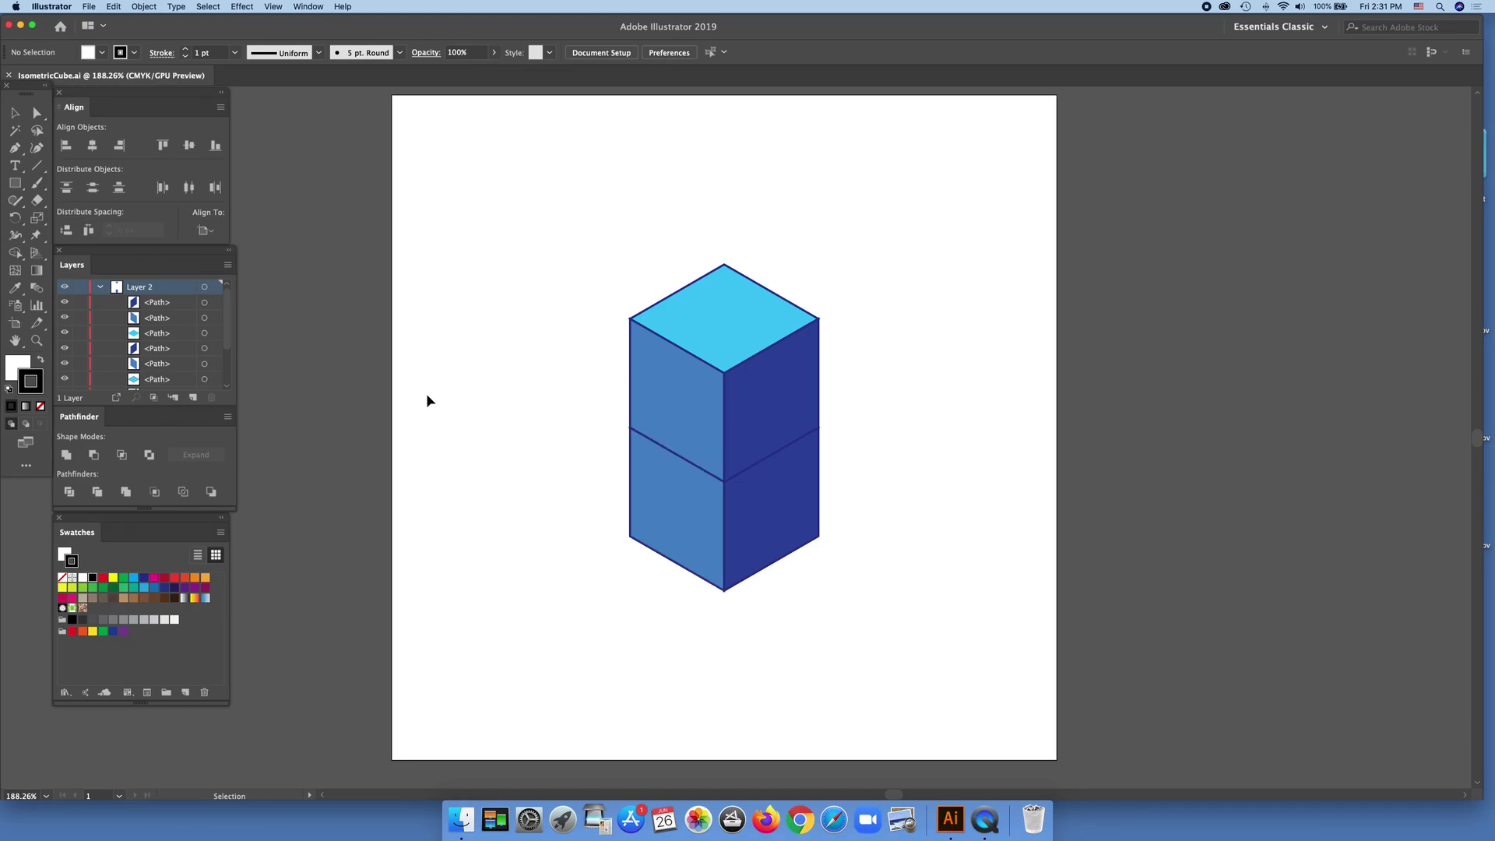
# Create a new blank document with a square artboard
pyautogui.click(88, 8)
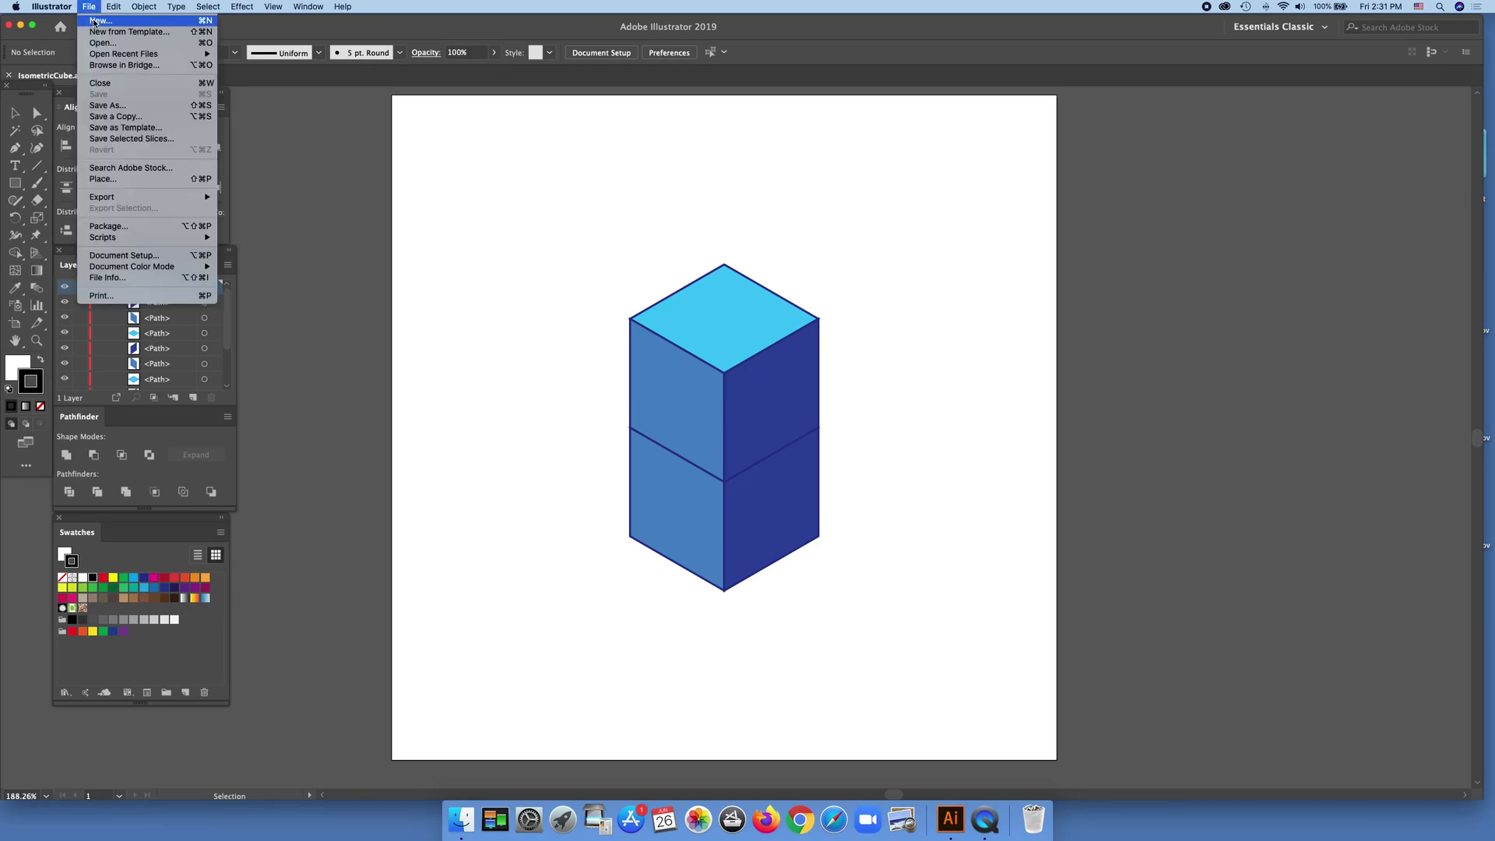
pyautogui.click(97, 21)
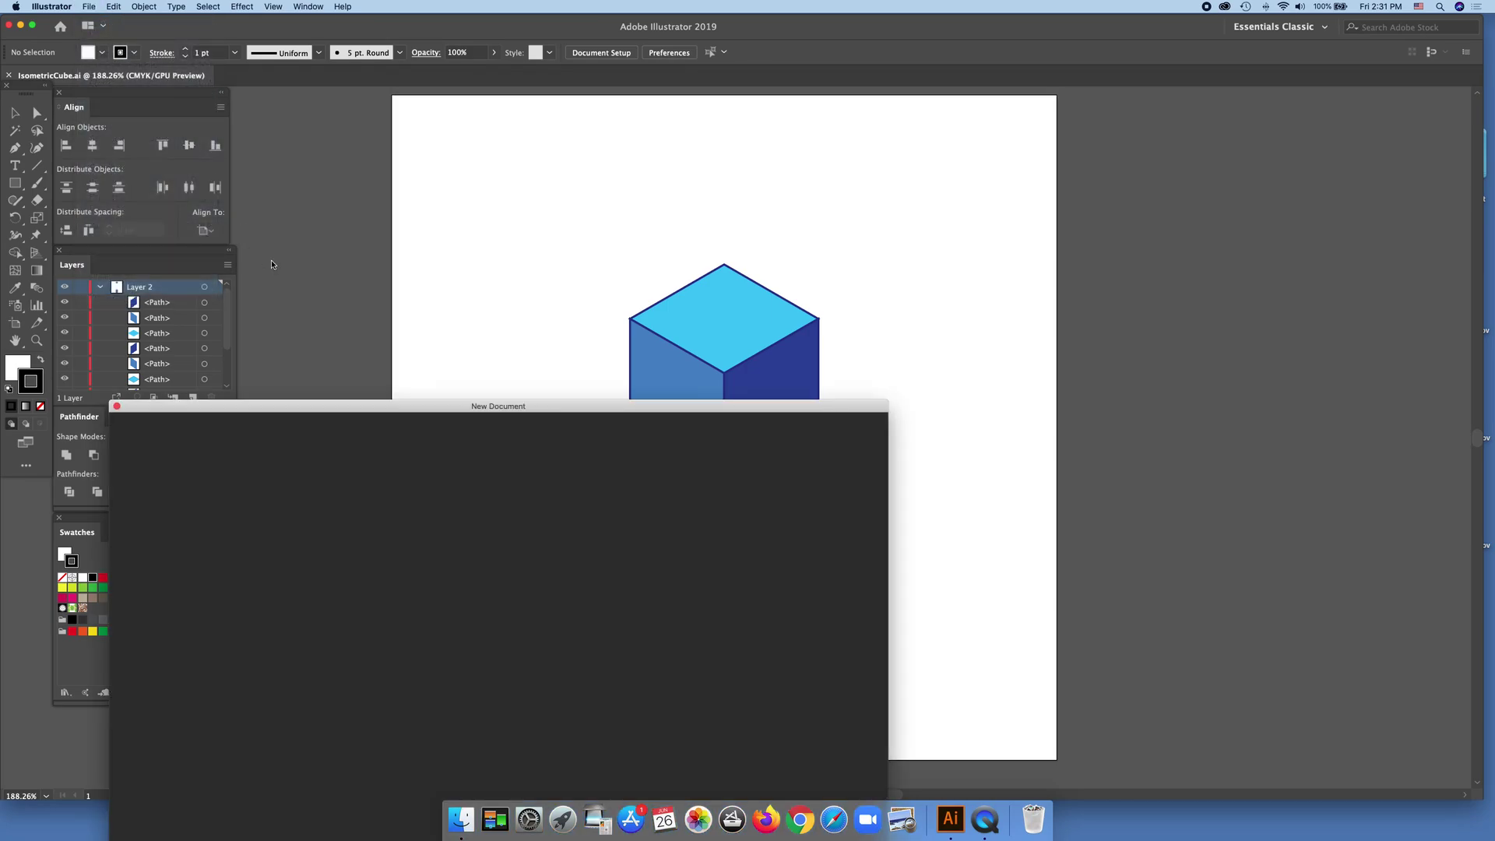
pyautogui.press('Escape')
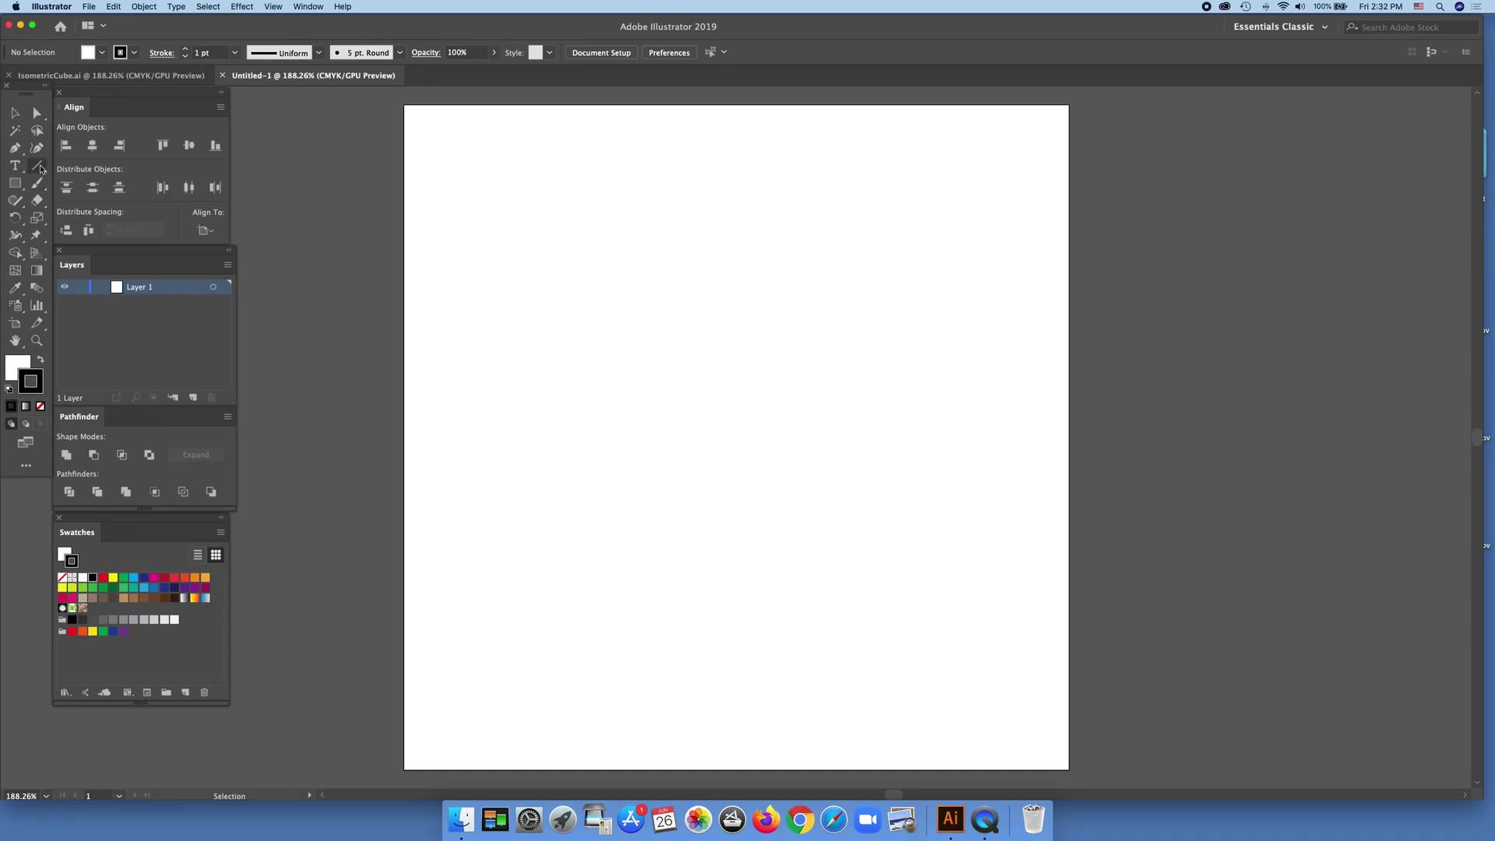
# Start a rectangular grid on the artboard and set its default size to 400 px wide and 400 px high
pyautogui.moveTo(41, 169); pyautogui.dragTo(92, 216)
pyautogui.click(644, 339)
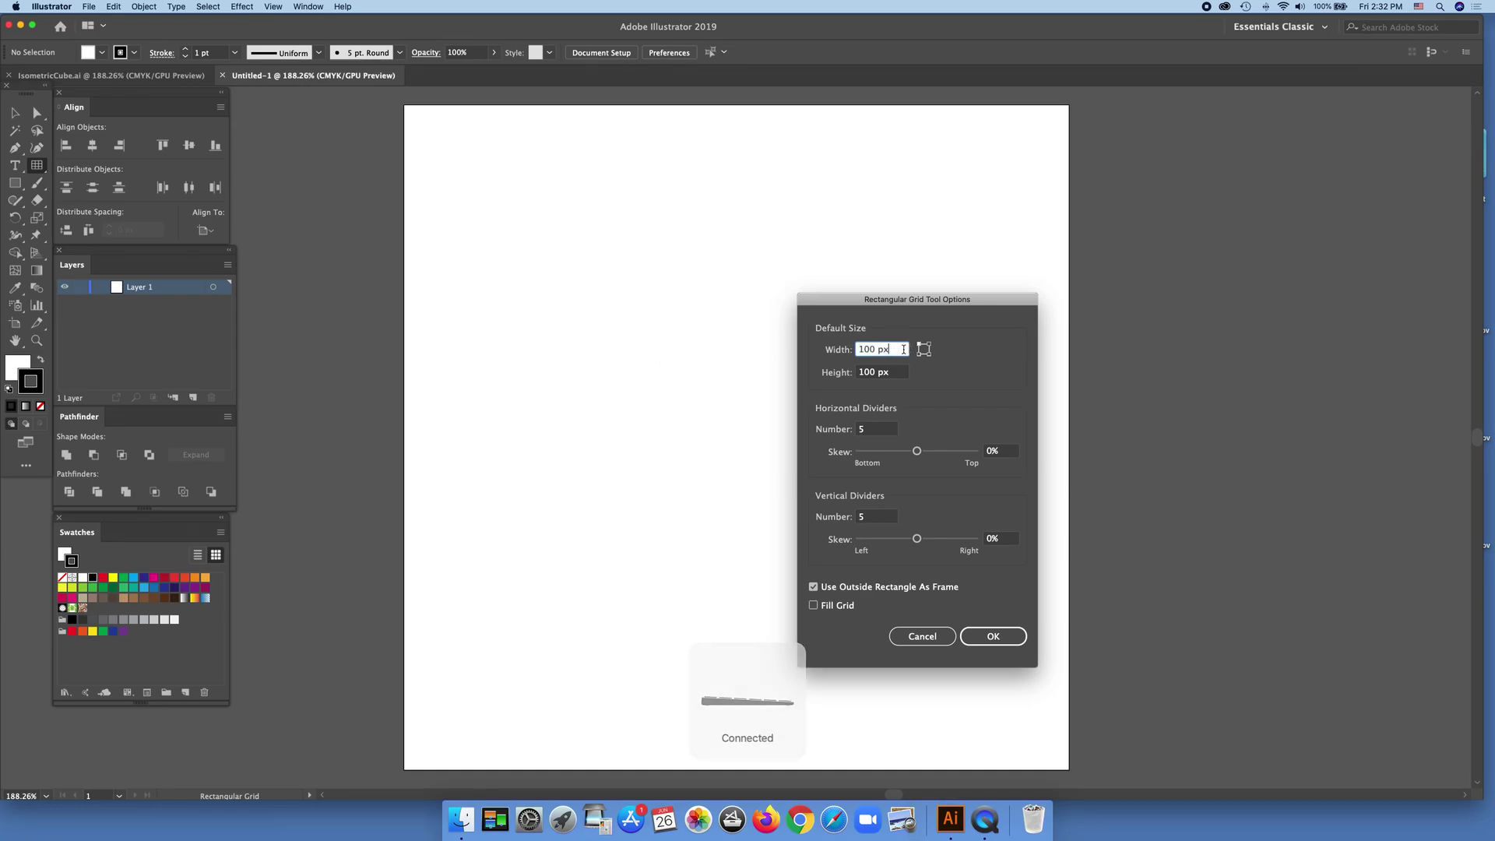
pyautogui.write('400')
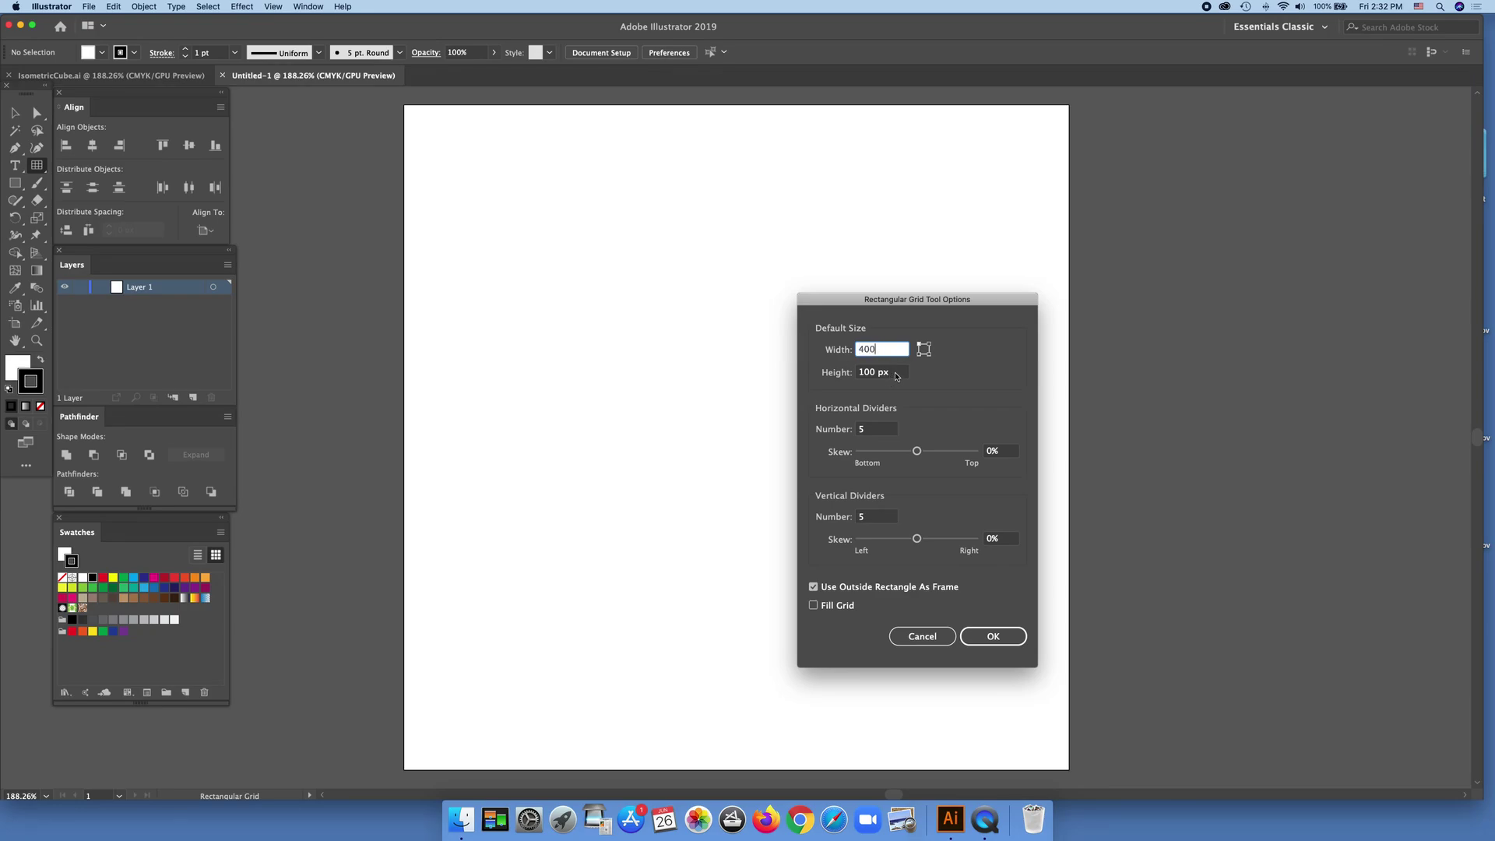
pyautogui.press('Tab')
pyautogui.write('400')
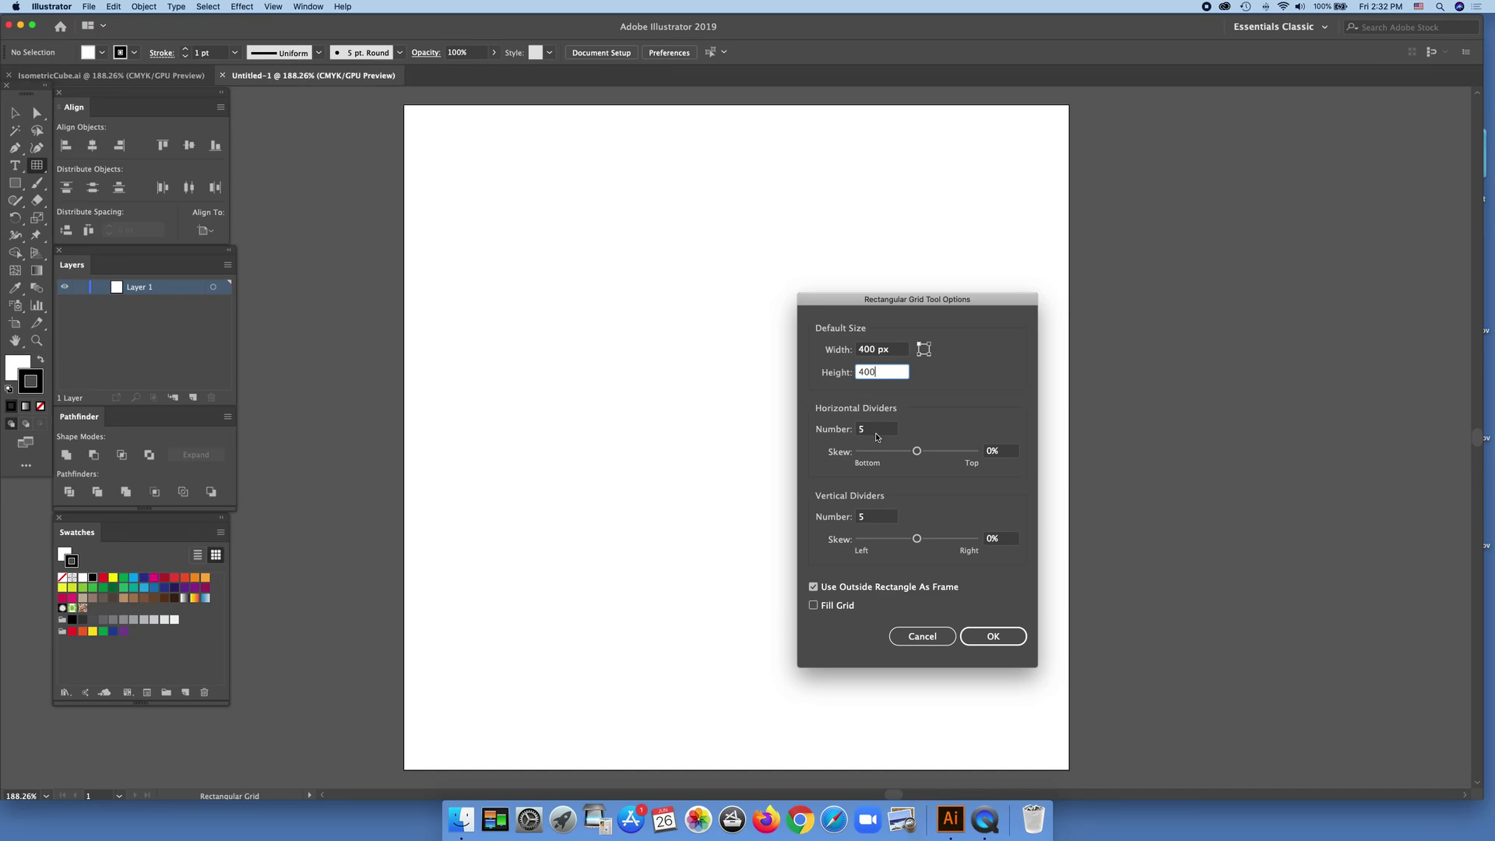
pyautogui.moveTo(874, 430); pyautogui.dragTo(857, 432)
pyautogui.write('9')
pyautogui.press('Up')
pyautogui.press('Up')
pyautogui.press('Up')
pyautogui.press('Up')
pyautogui.press('Up')
pyautogui.press('Up')
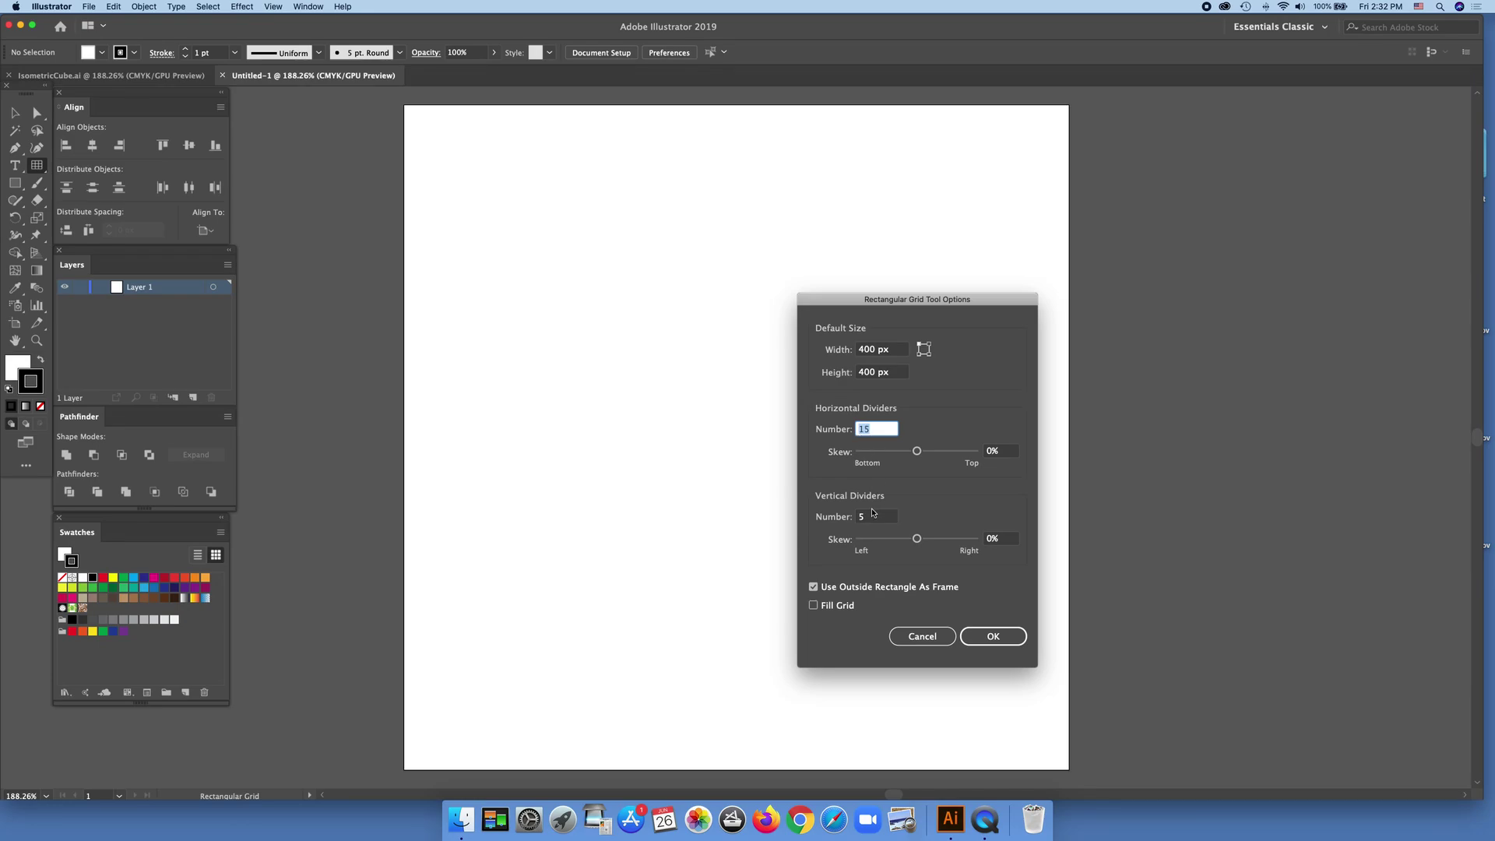
# Give the grid 9 horizontal and 9 vertical dividers and create it
pyautogui.moveTo(878, 427); pyautogui.dragTo(827, 425)
pyautogui.write('9')
pyautogui.moveTo(876, 516); pyautogui.dragTo(841, 515)
pyautogui.write('9')
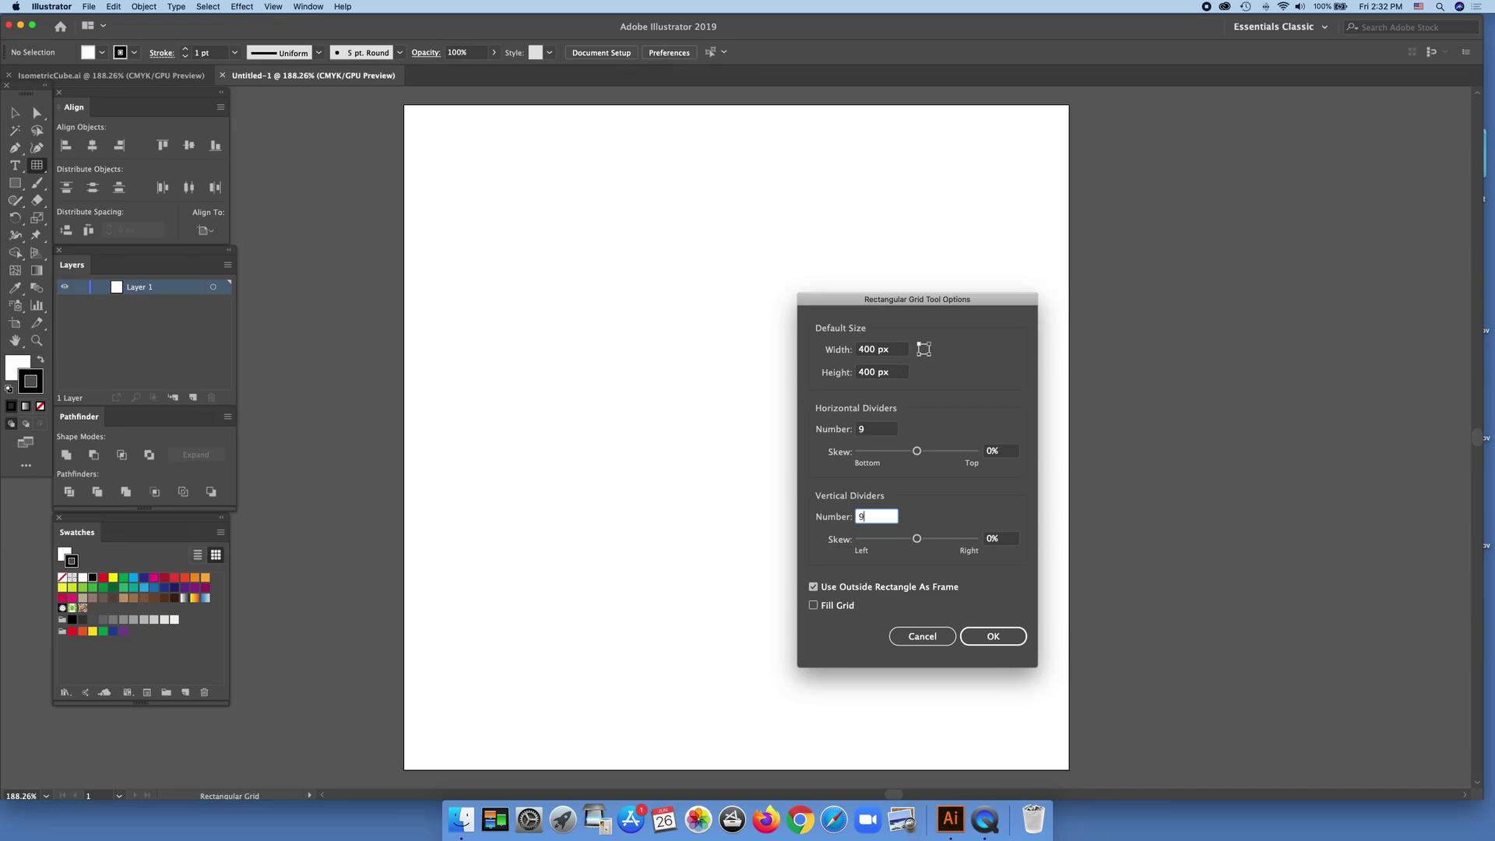
pyautogui.click(1003, 638)
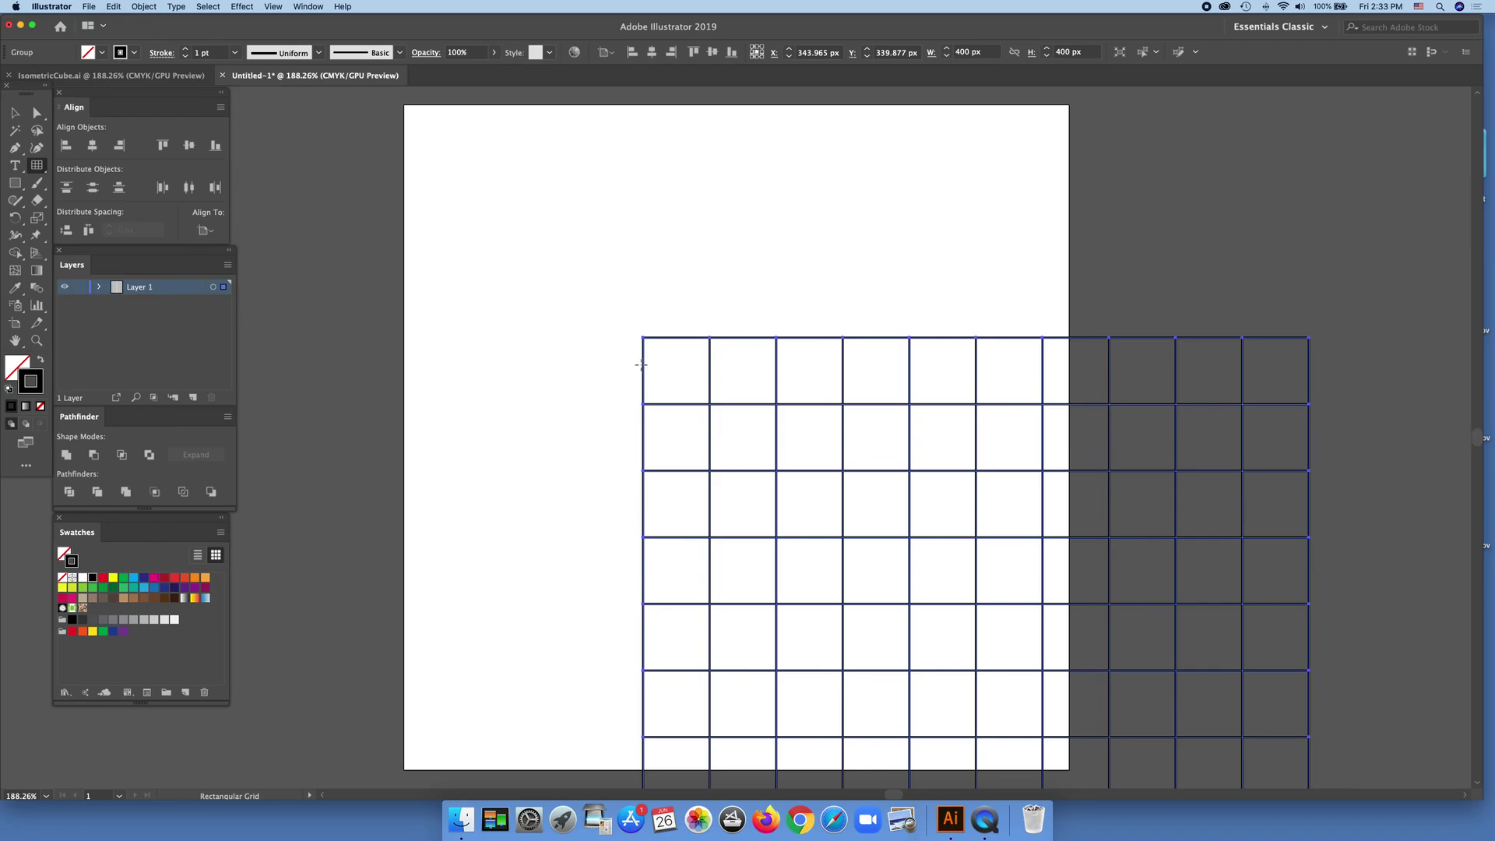
# Center the grid horizontally and vertically on the artboard and convert it to guides
pyautogui.click(651, 53)
pyautogui.click(712, 52)
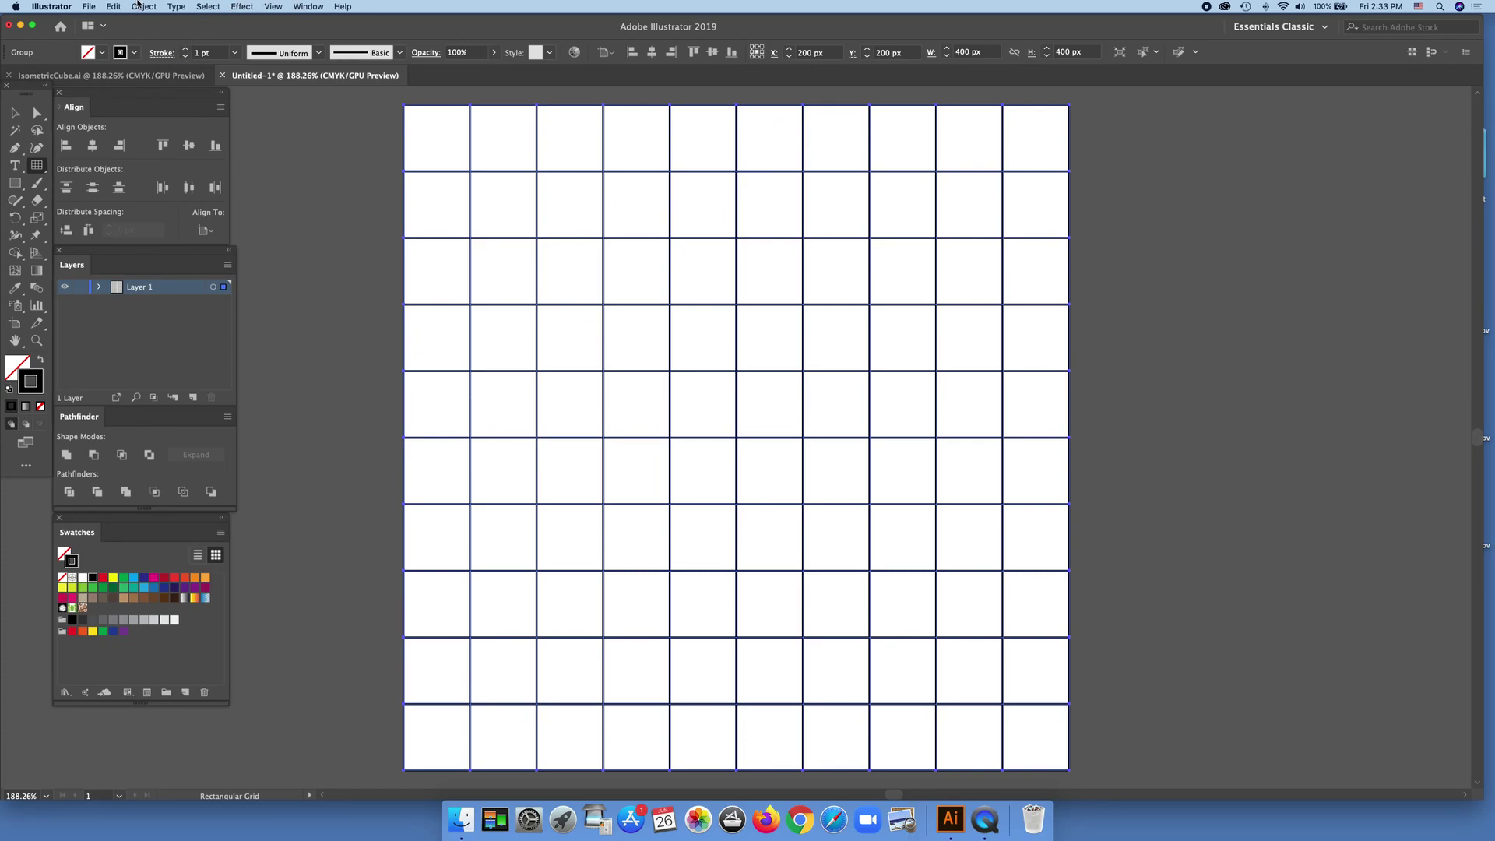
pyautogui.click(273, 7)
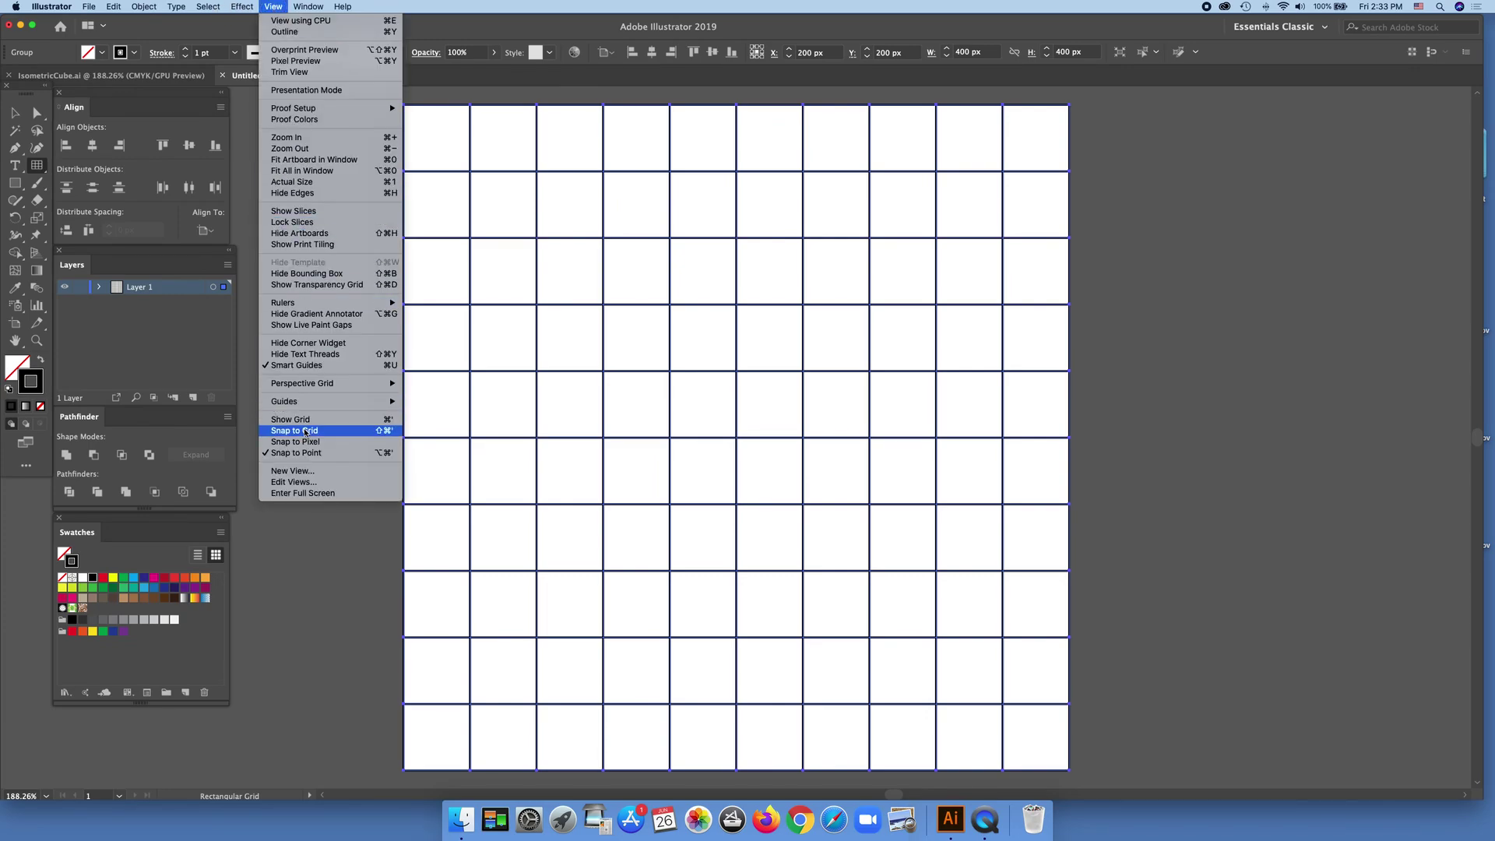
pyautogui.moveTo(294, 403)
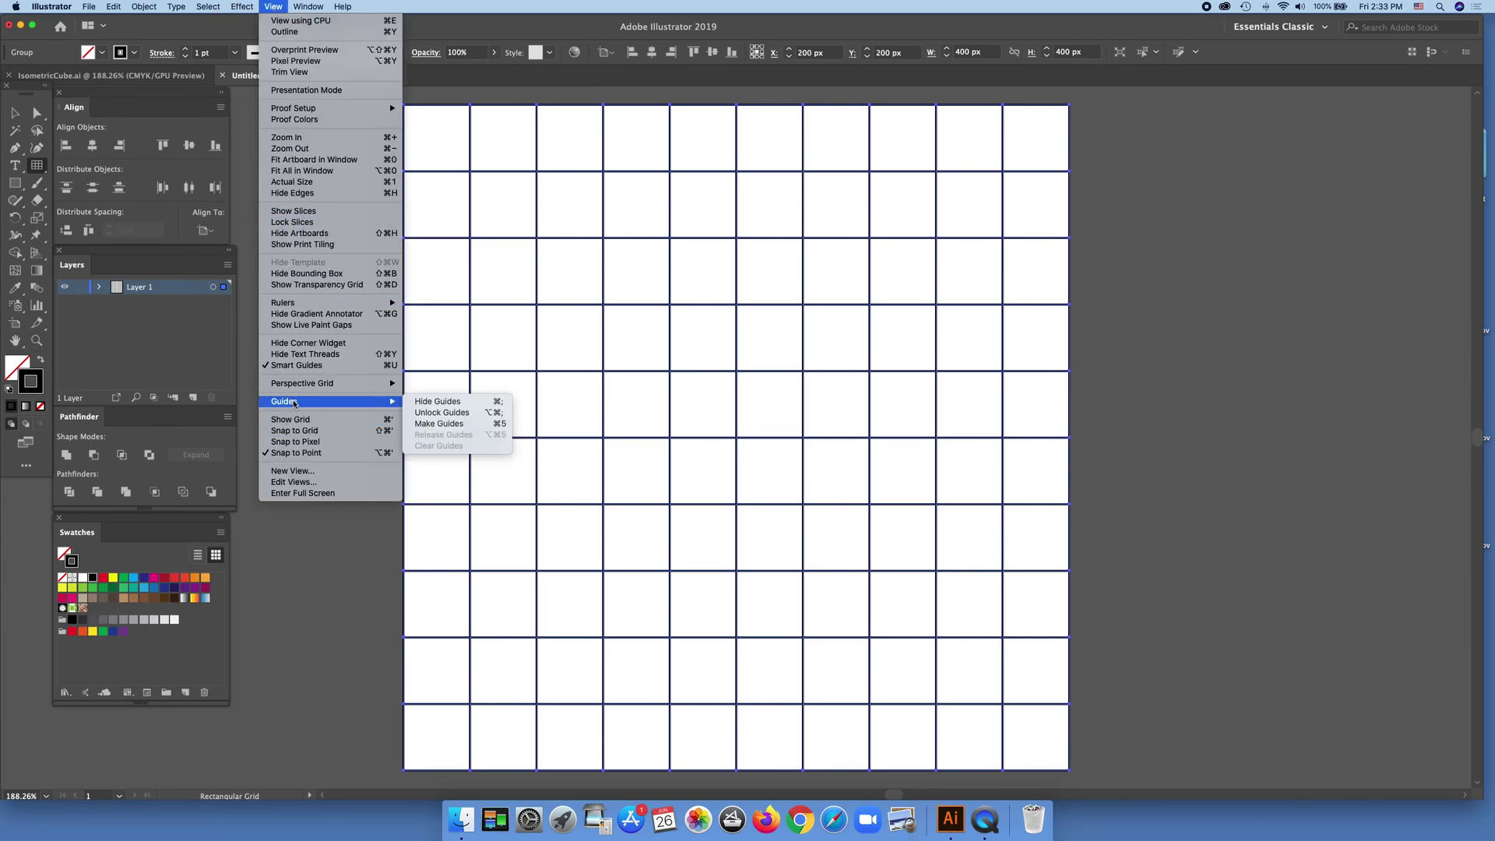
pyautogui.click(433, 424)
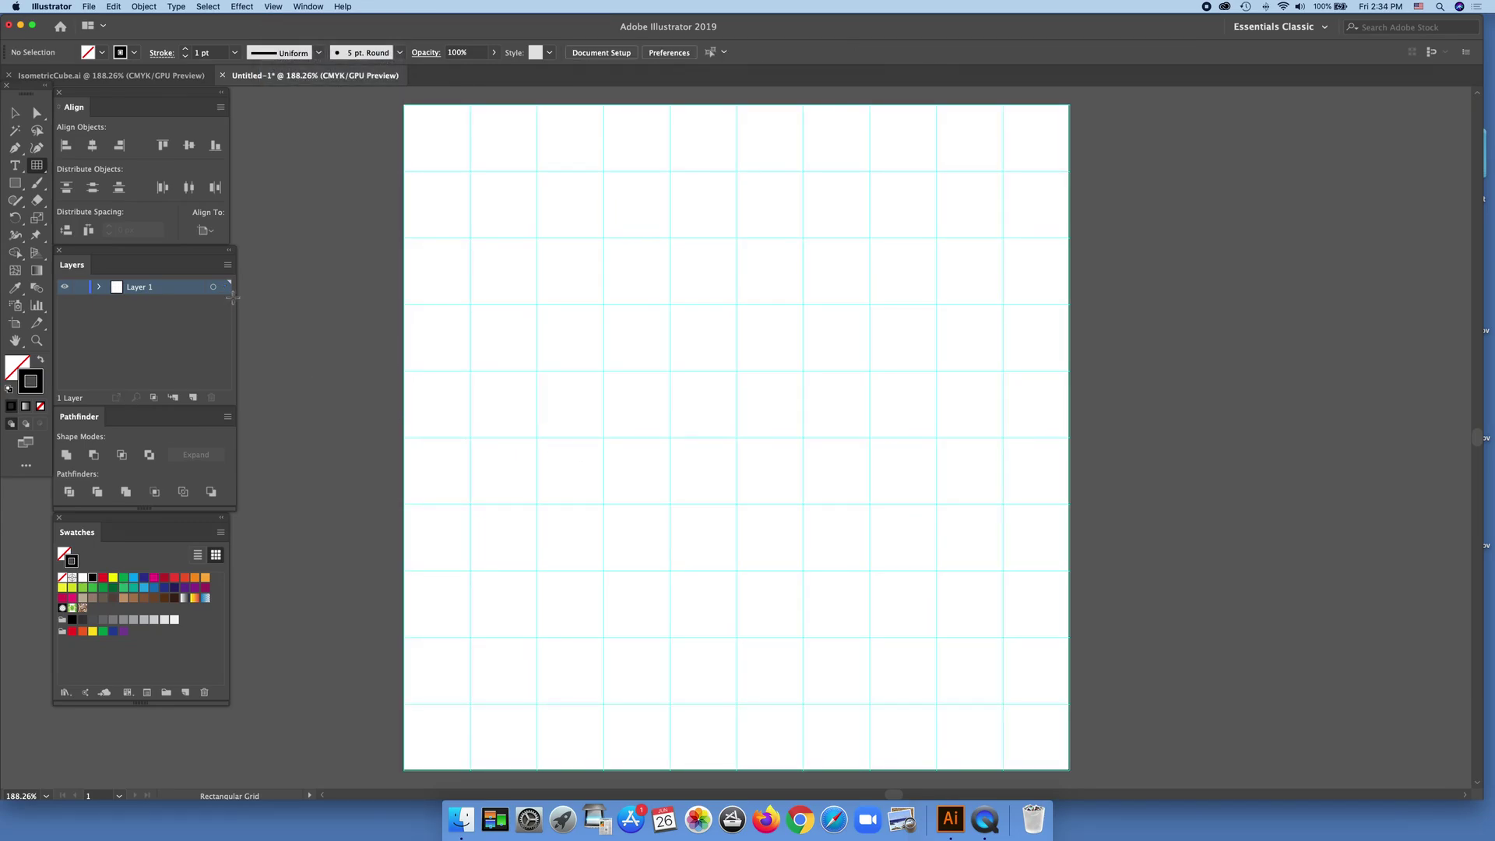
# Add a new layer above the guides layer with the default options
pyautogui.click(226, 267)
pyautogui.click(260, 265)
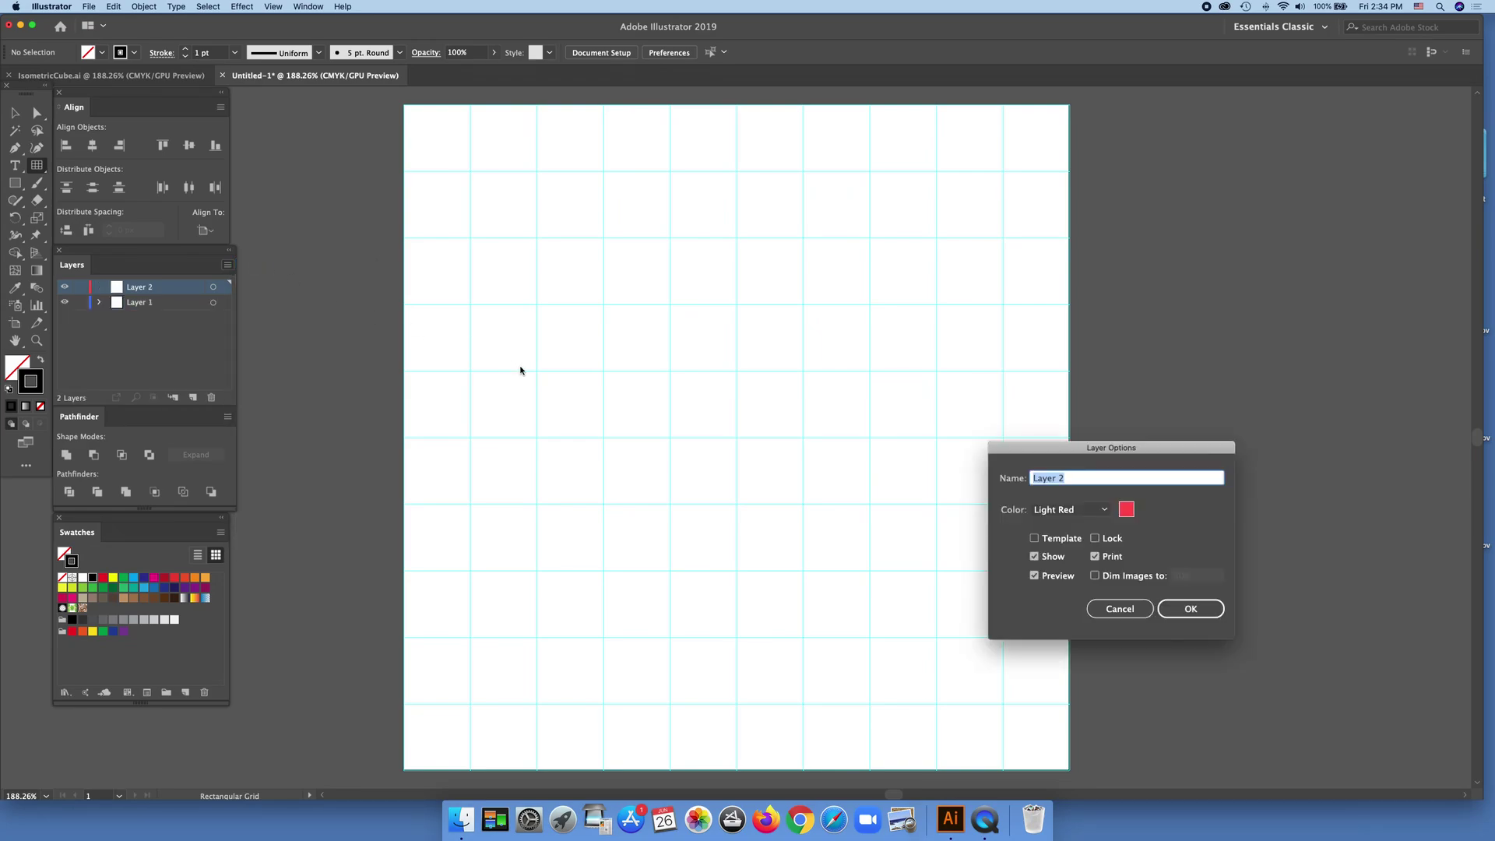
pyautogui.click(1206, 616)
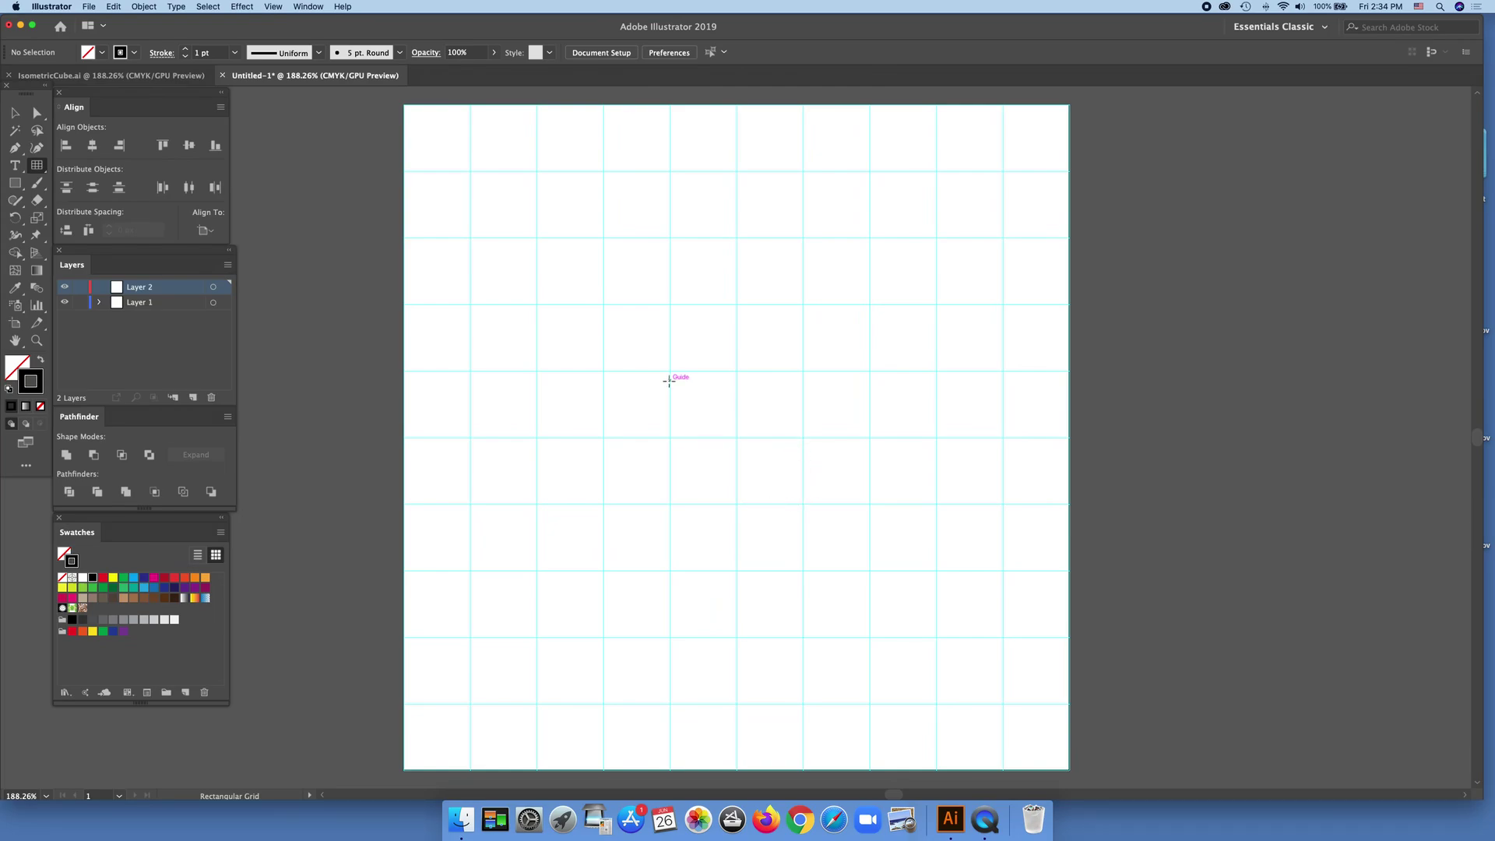
# Draw an 80 x 80 px square starting at the guide intersection four cells across and four cells down
pyautogui.click(11, 187)
pyautogui.click(670, 373)
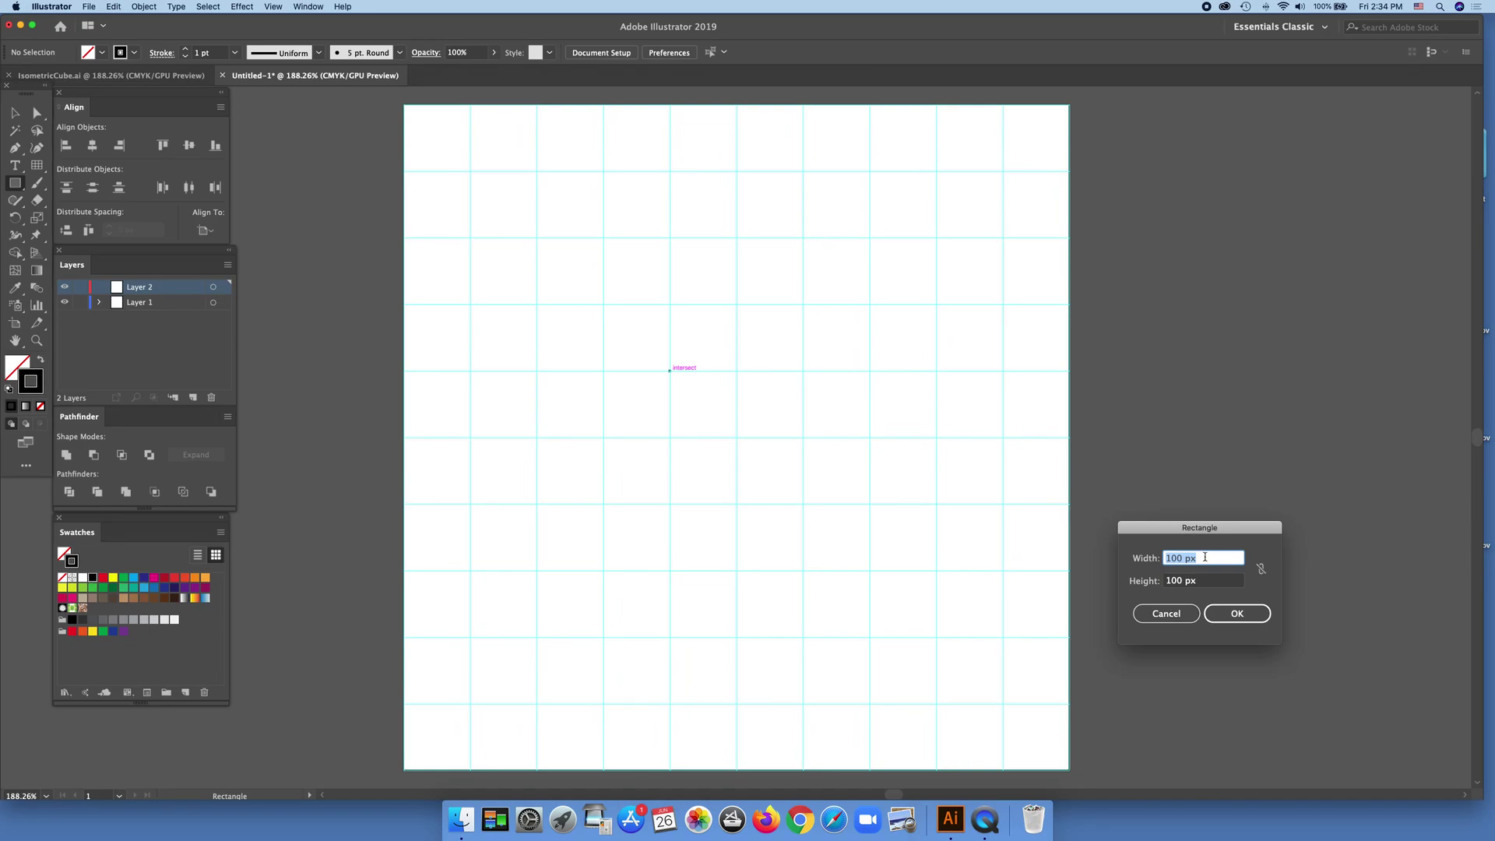
pyautogui.write('80')
pyautogui.press('Tab')
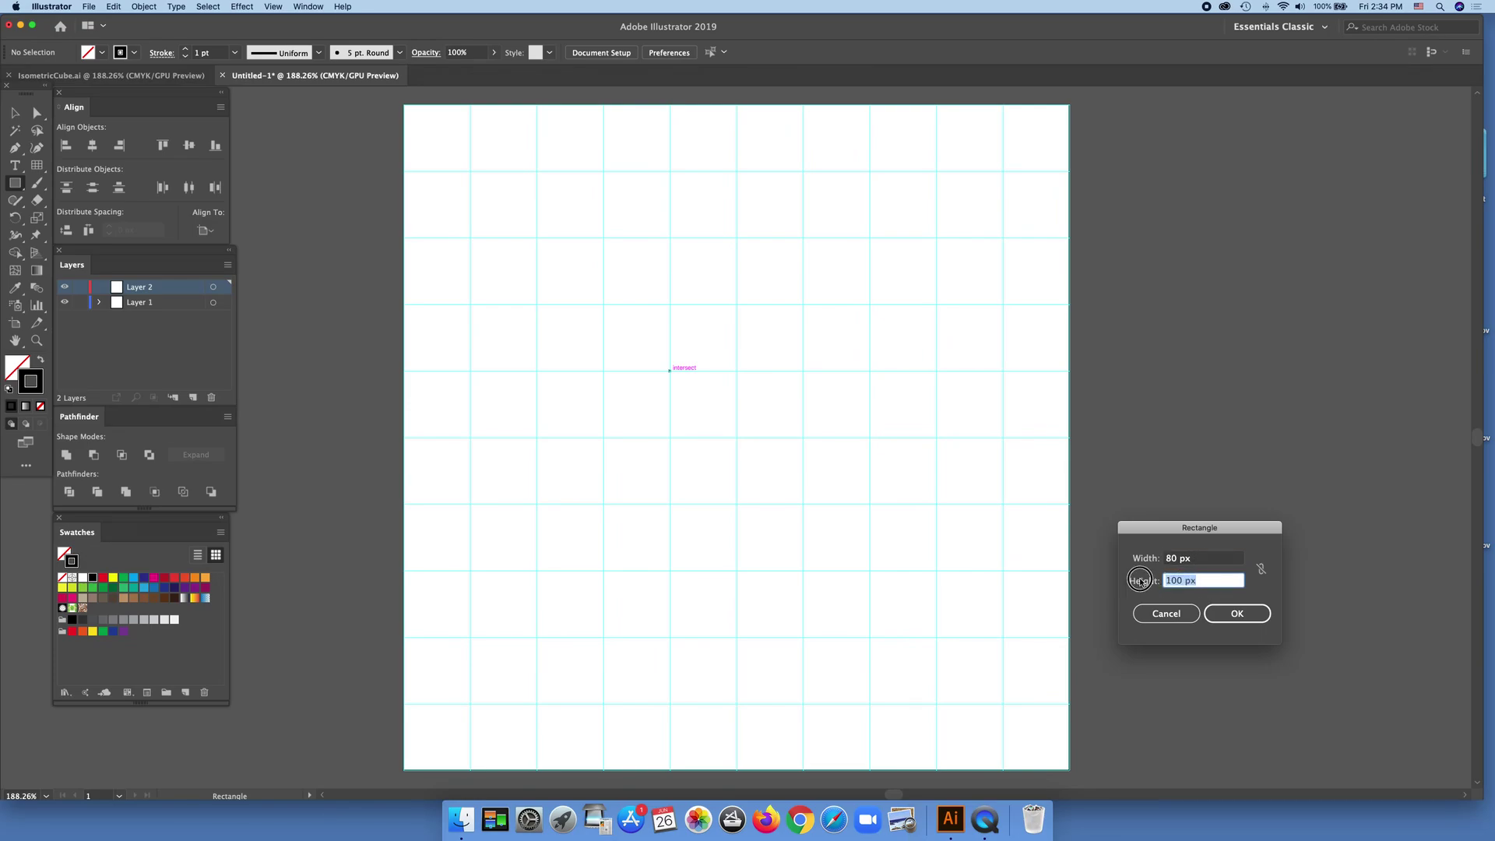
pyautogui.write('80')
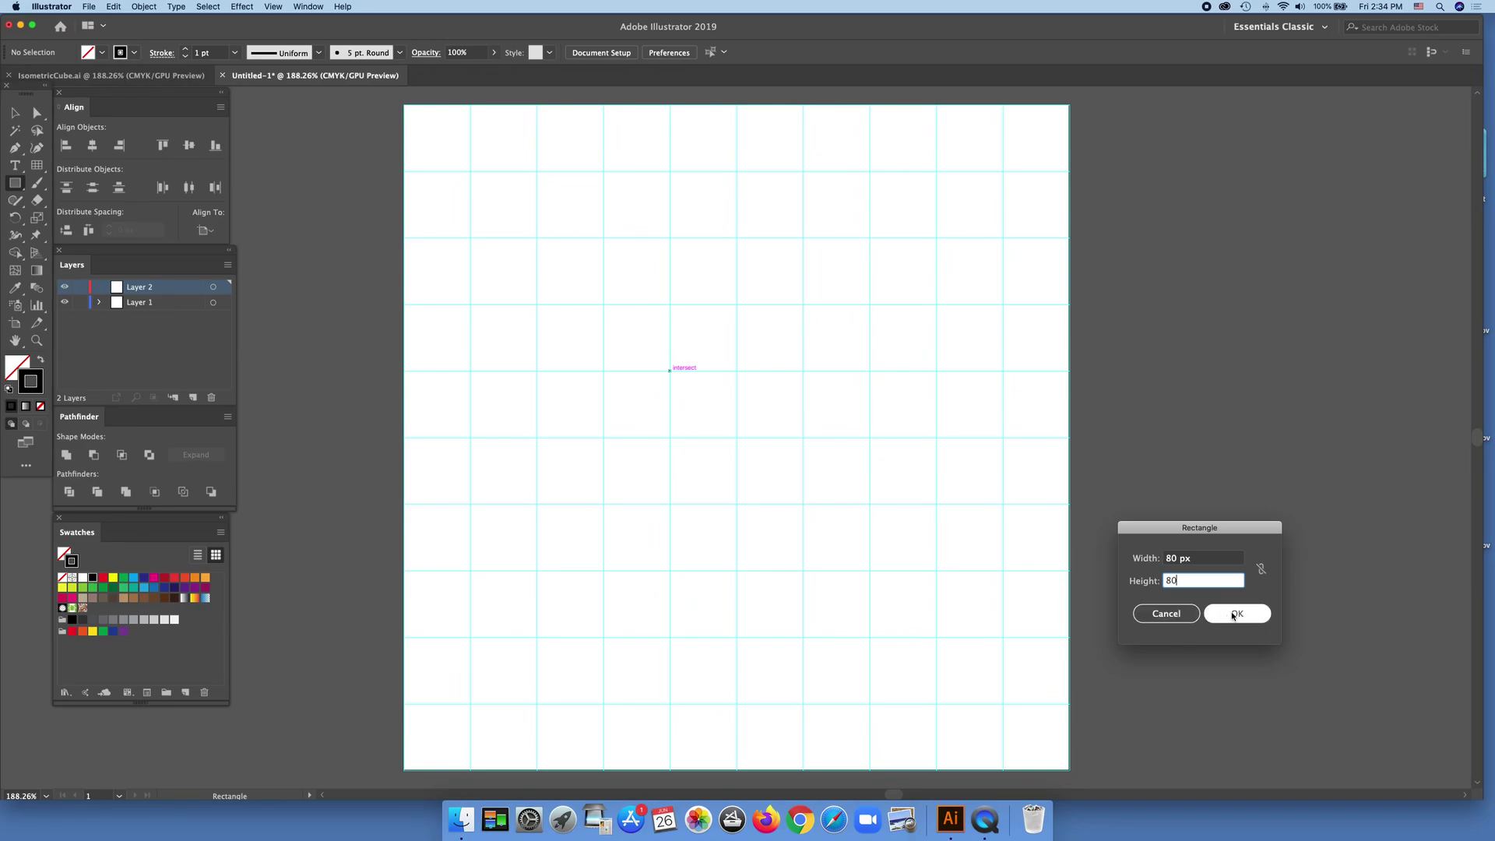
pyautogui.click(1239, 613)
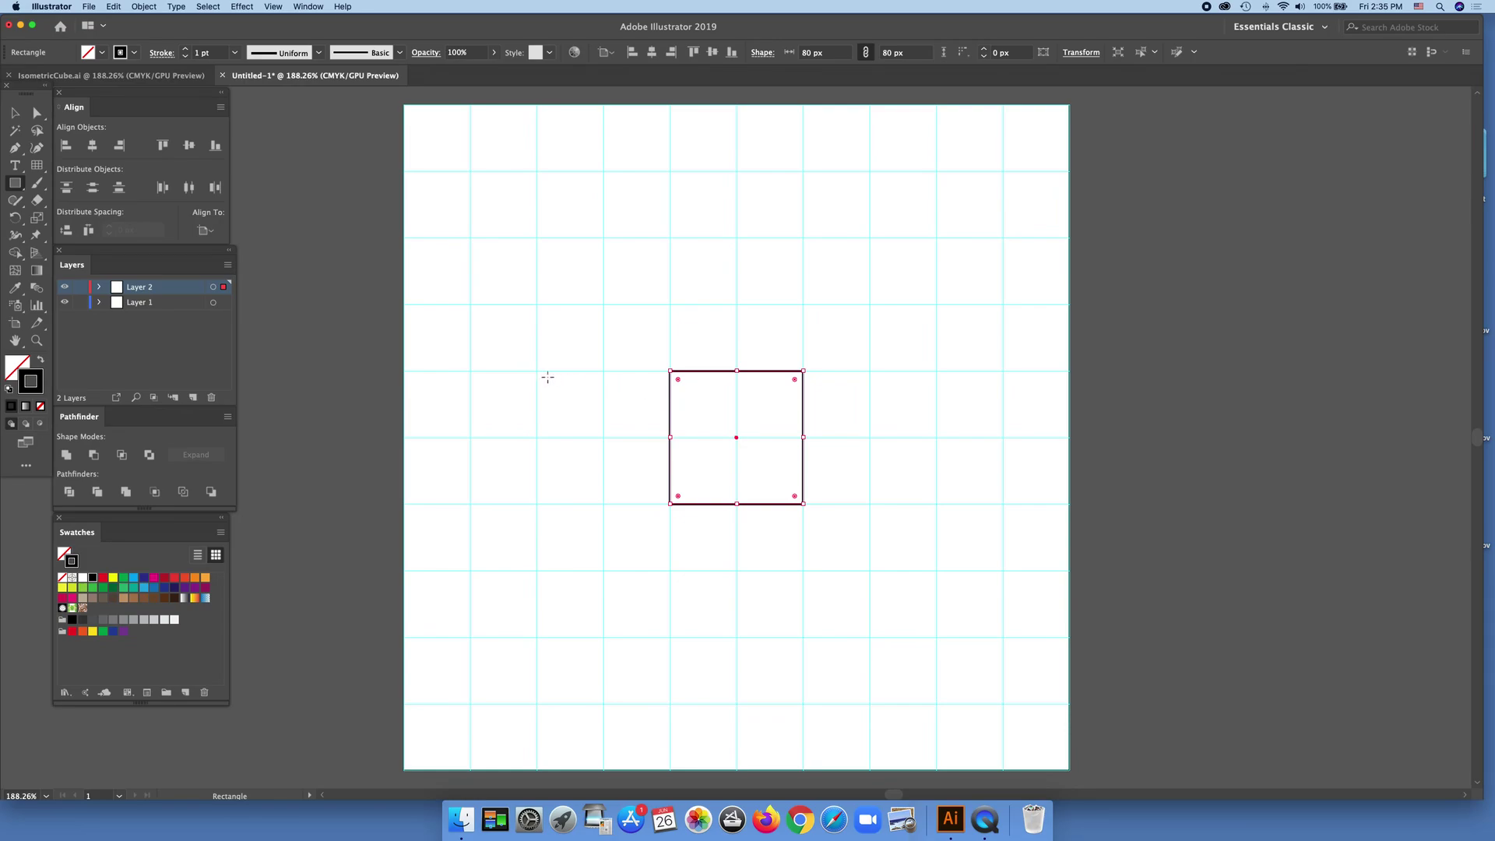
# Rotate the square by 45° with the Rotate transform
pyautogui.click(145, 7)
pyautogui.moveTo(154, 26)
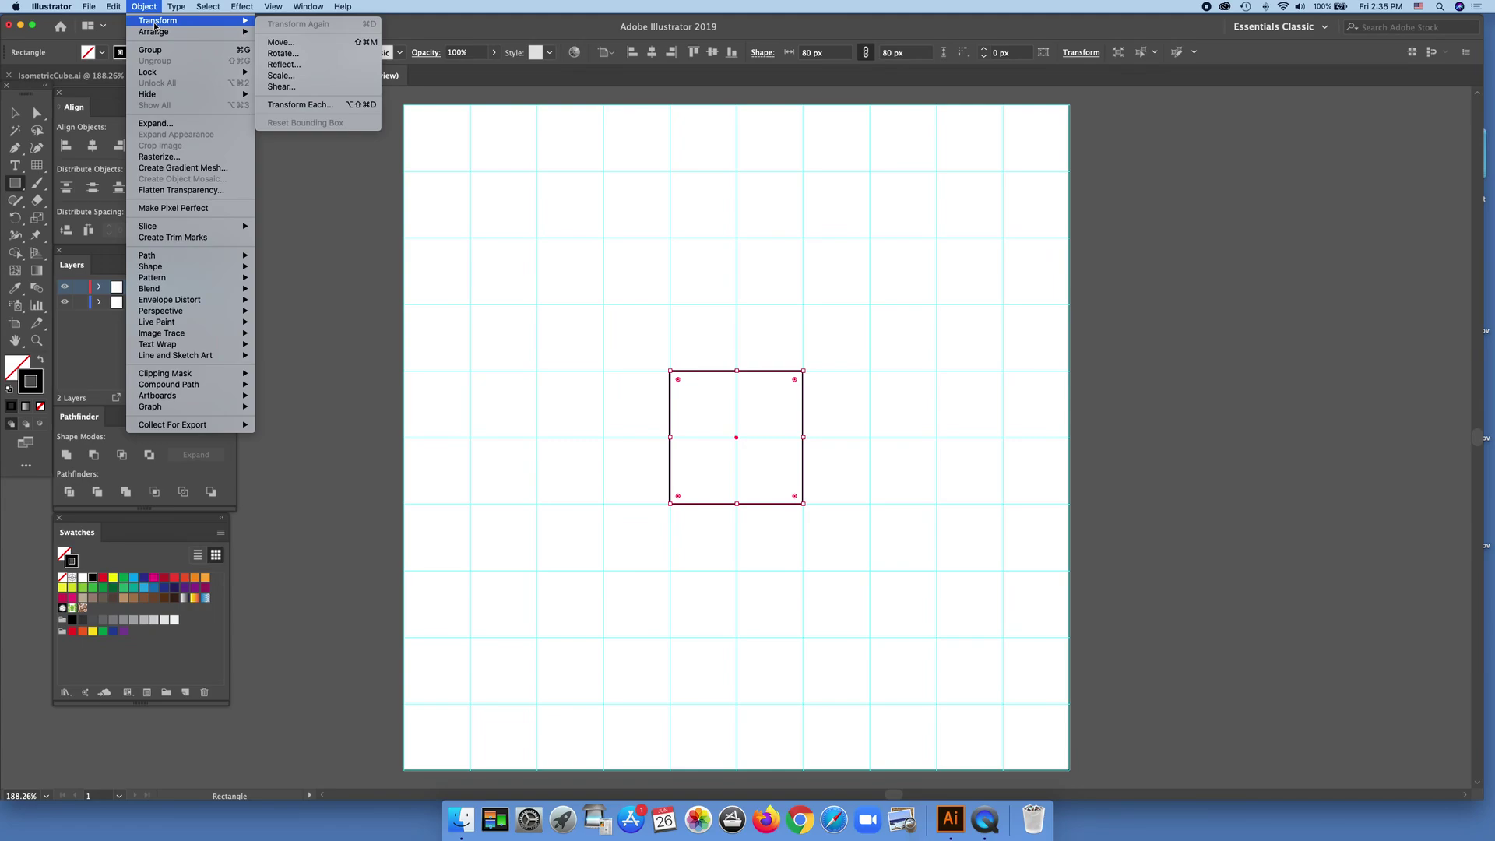
pyautogui.click(303, 54)
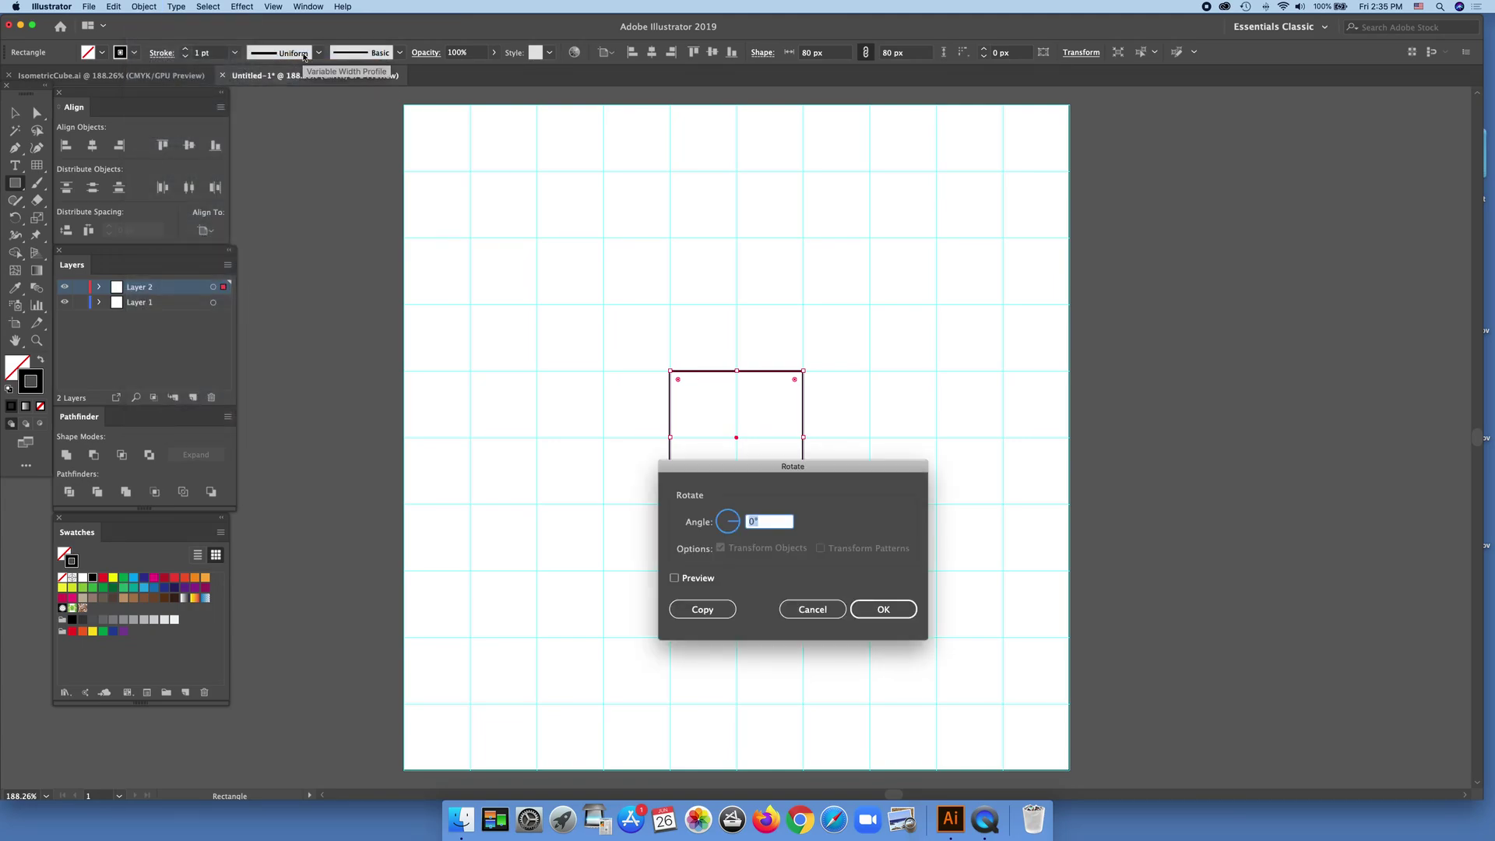
pyautogui.write('45')
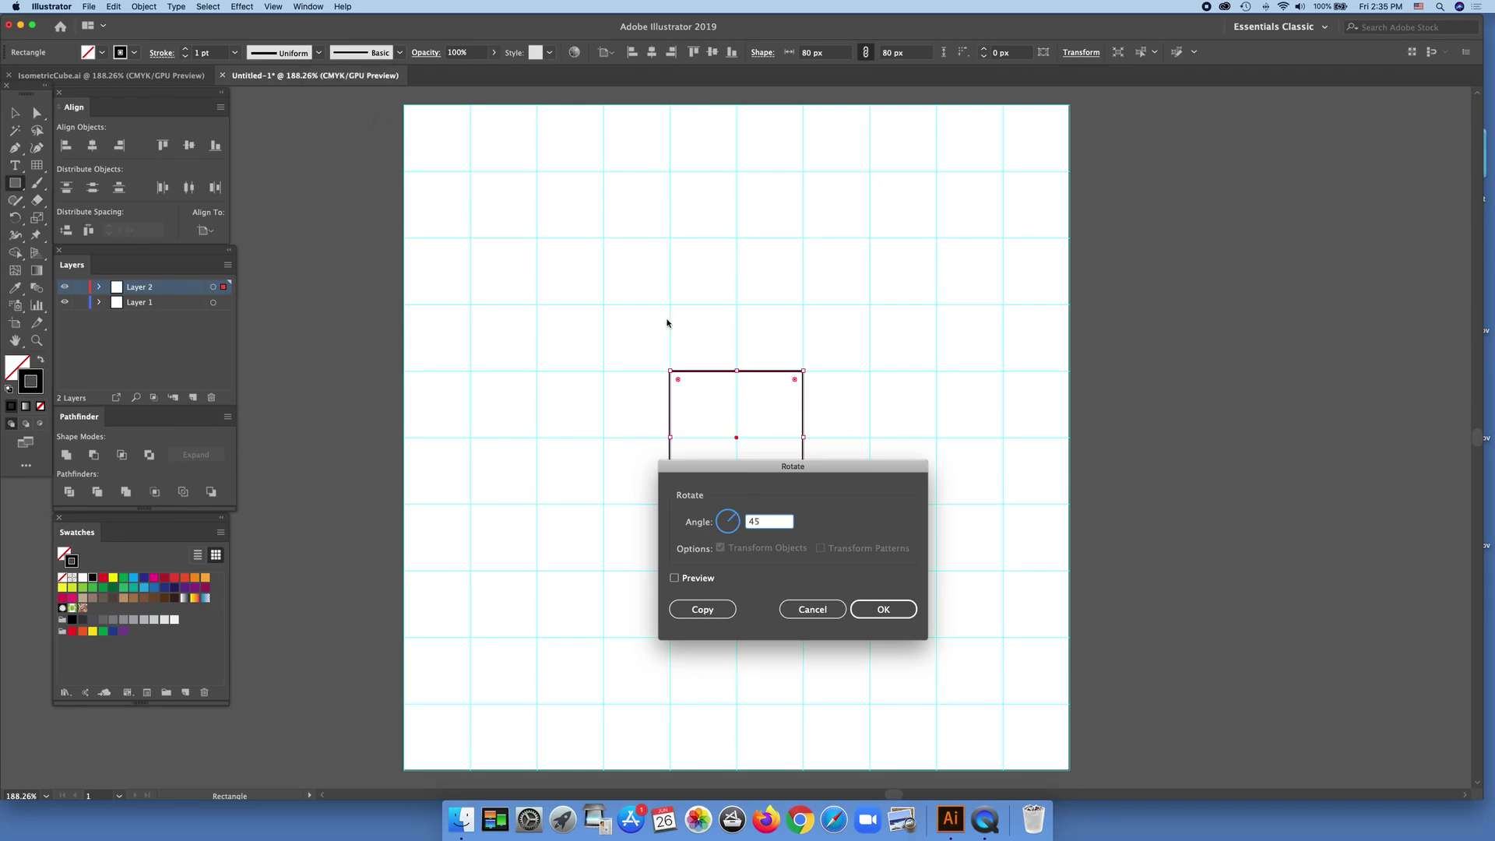
pyautogui.click(891, 615)
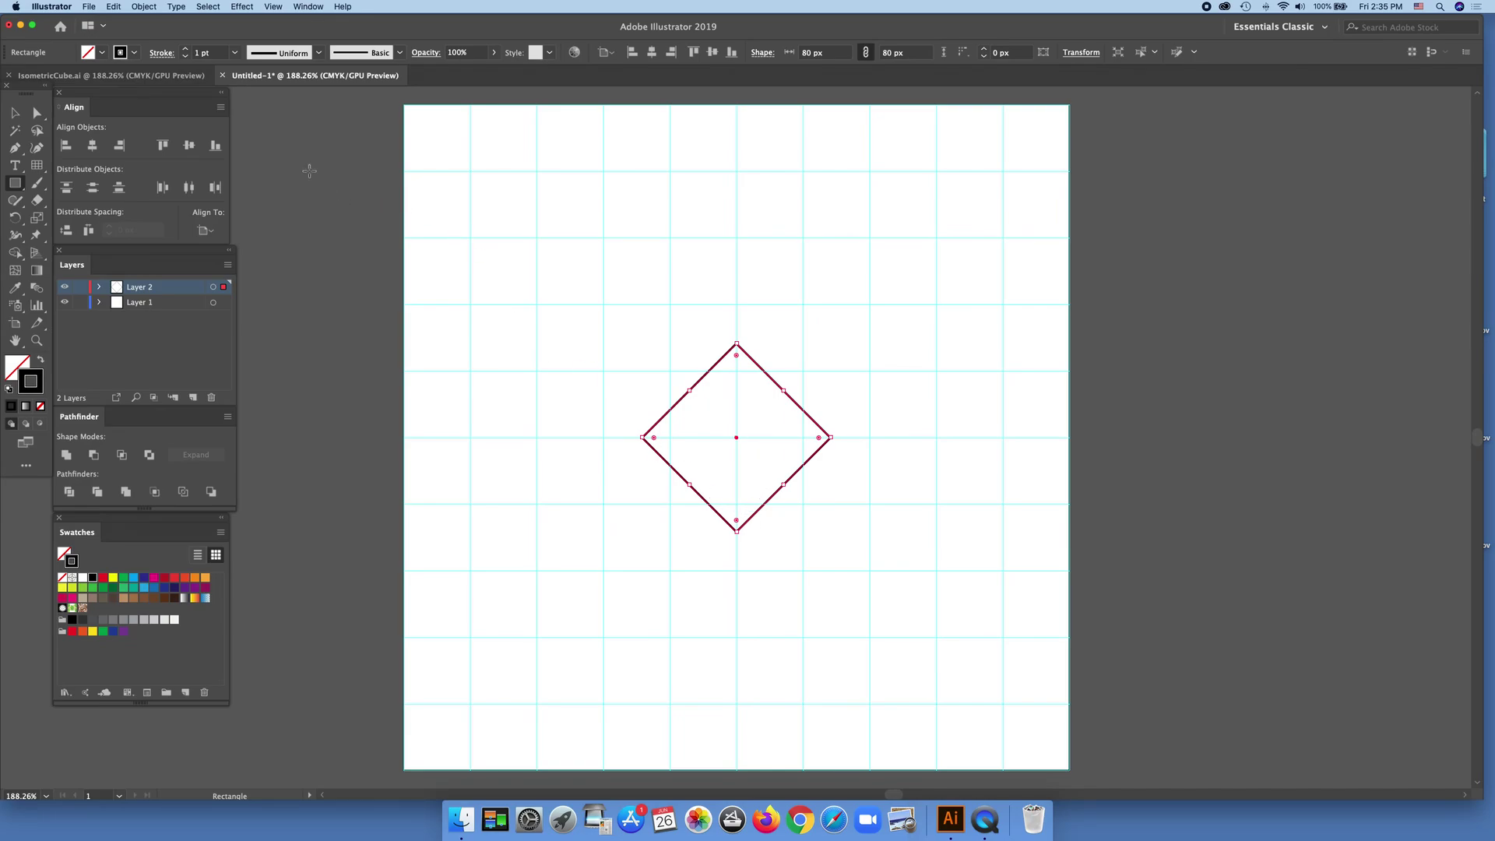
# Scale the rotated square non-uniformly, setting the vertical scale to 57.735%
pyautogui.click(144, 6)
pyautogui.moveTo(155, 33)
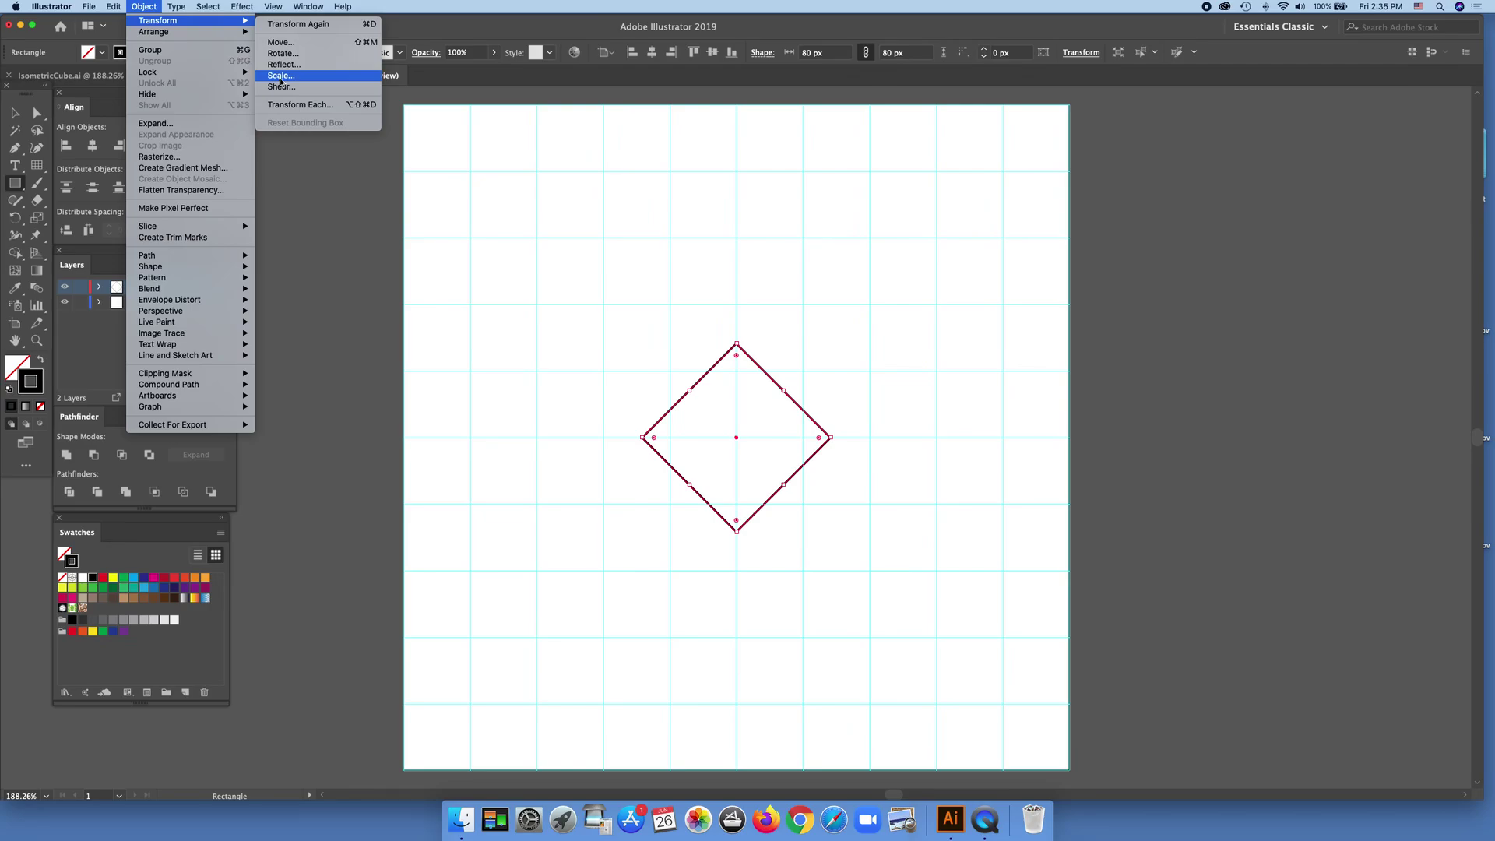
pyautogui.click(281, 75)
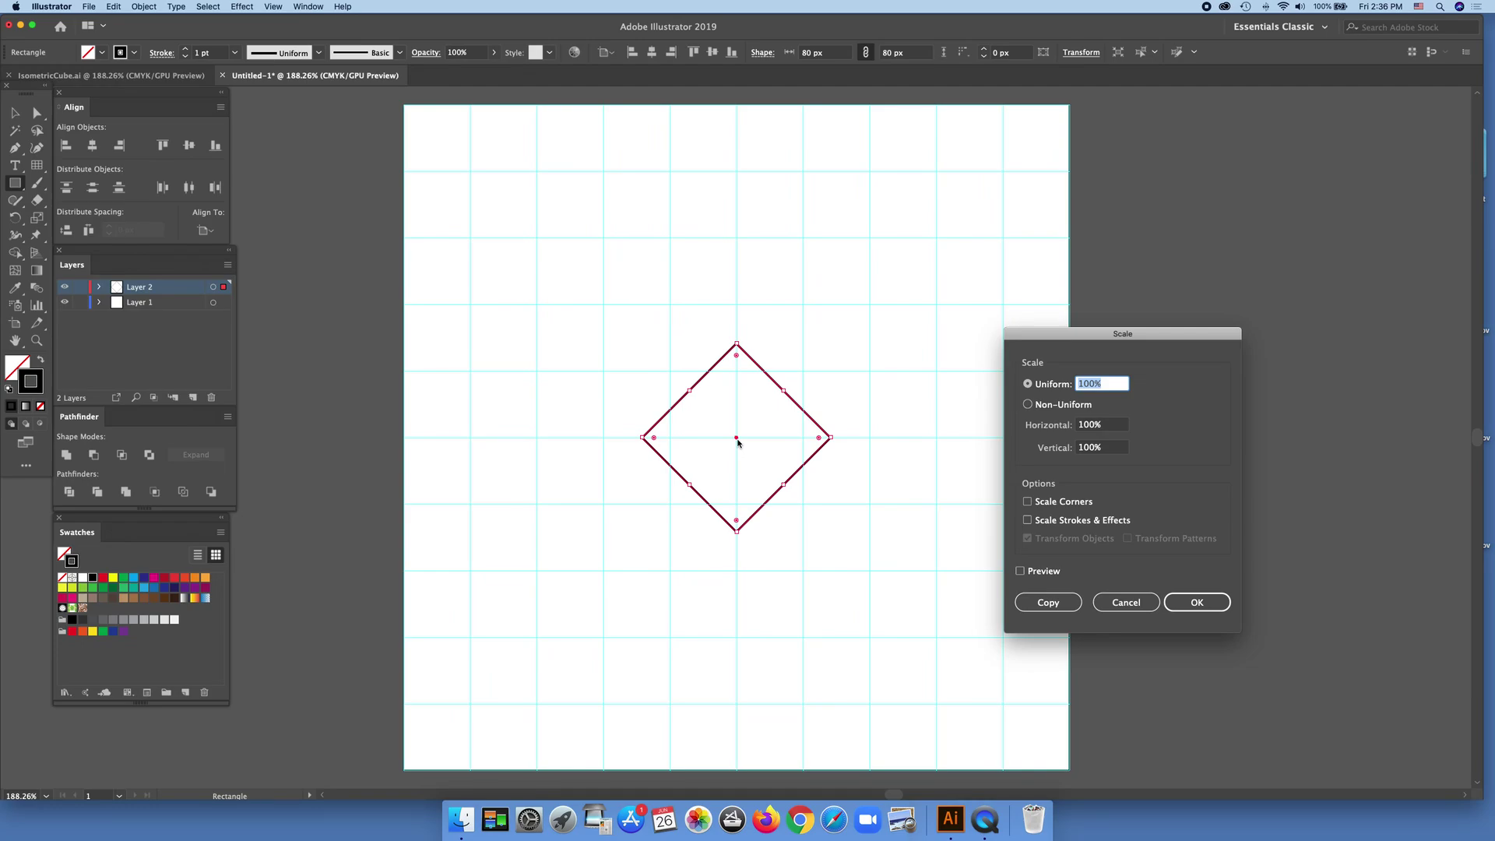
pyautogui.click(1124, 449)
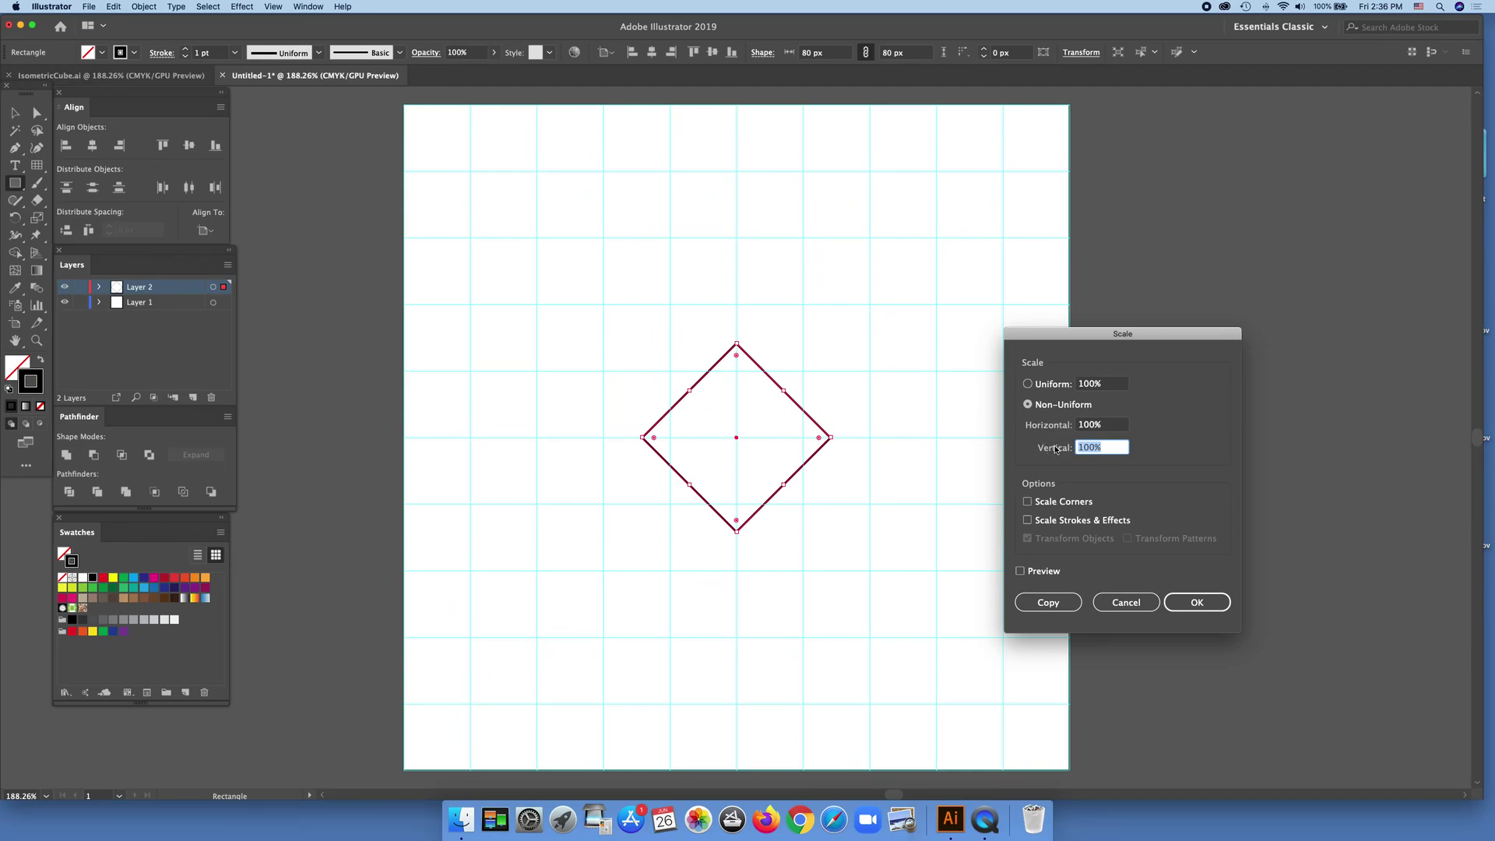
pyautogui.write('57.735')
pyautogui.click(1191, 601)
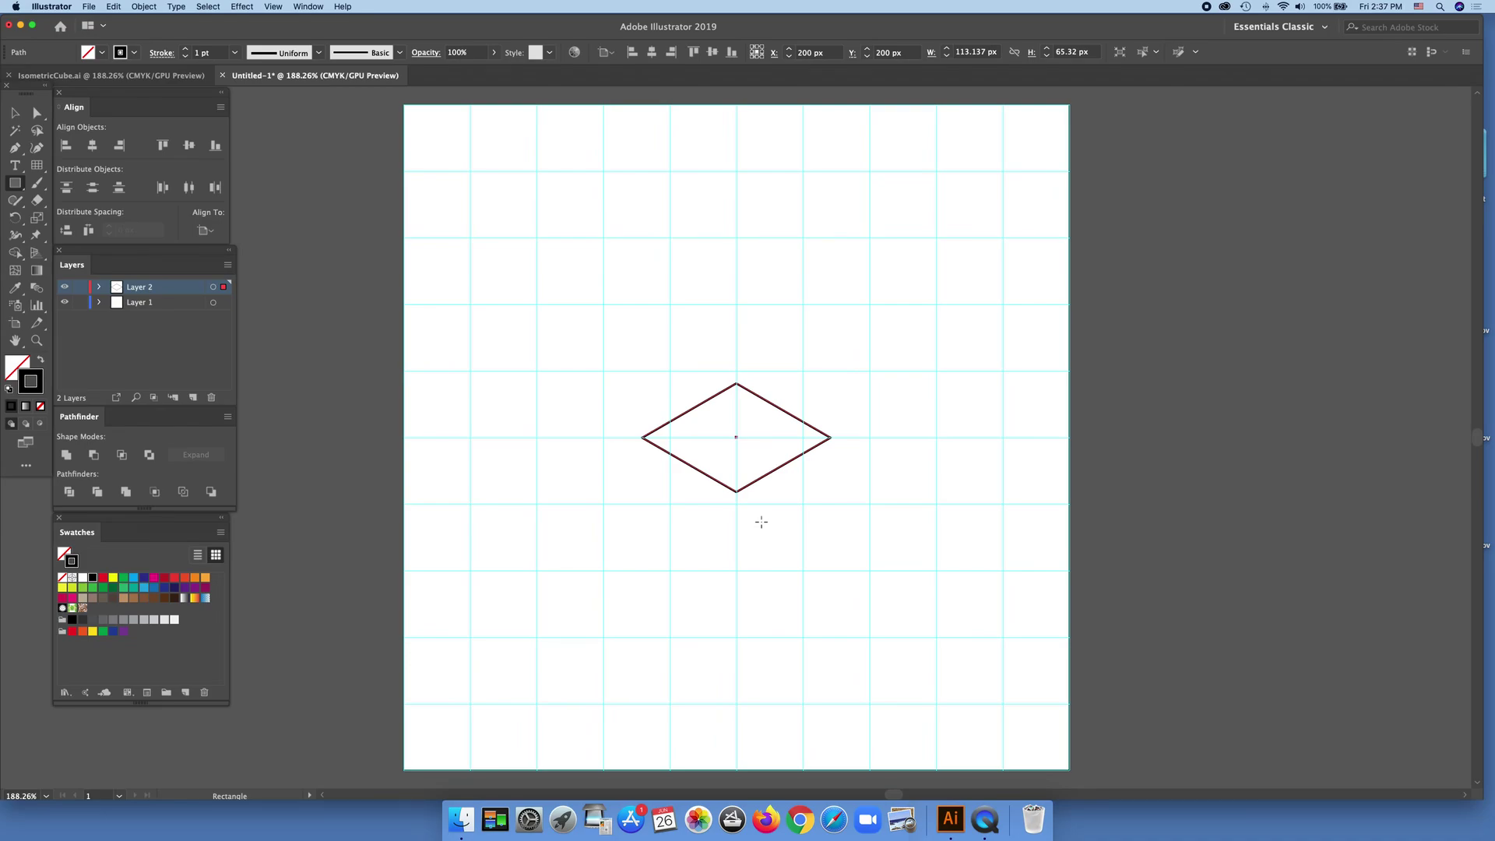
# Duplicate the flattened diamond with the Selection tool, placing the copy about 5 px to the right of the original
pyautogui.hscroll(1, 762, 522)
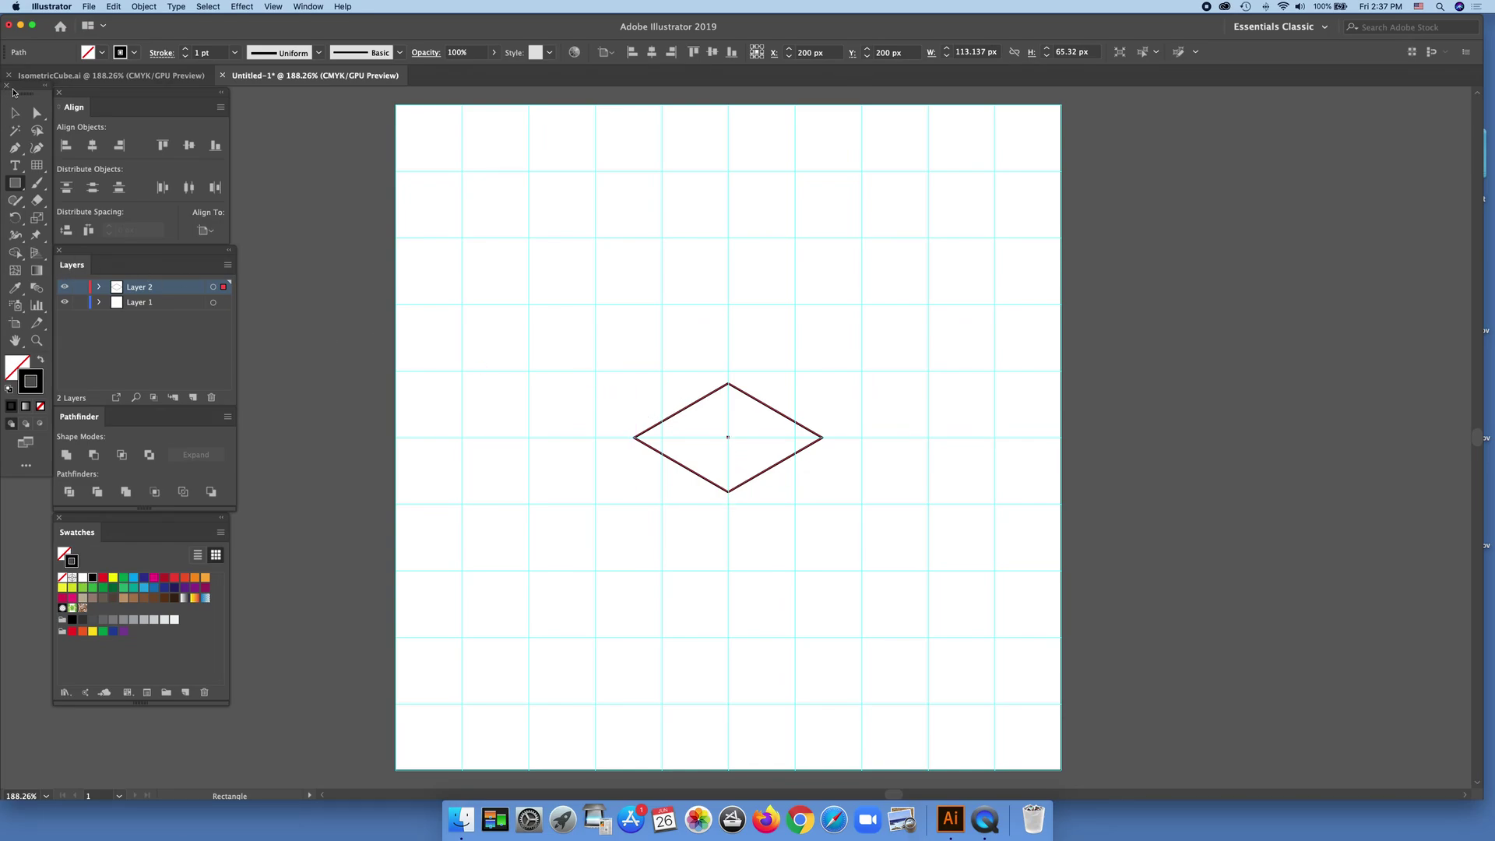
pyautogui.click(15, 115)
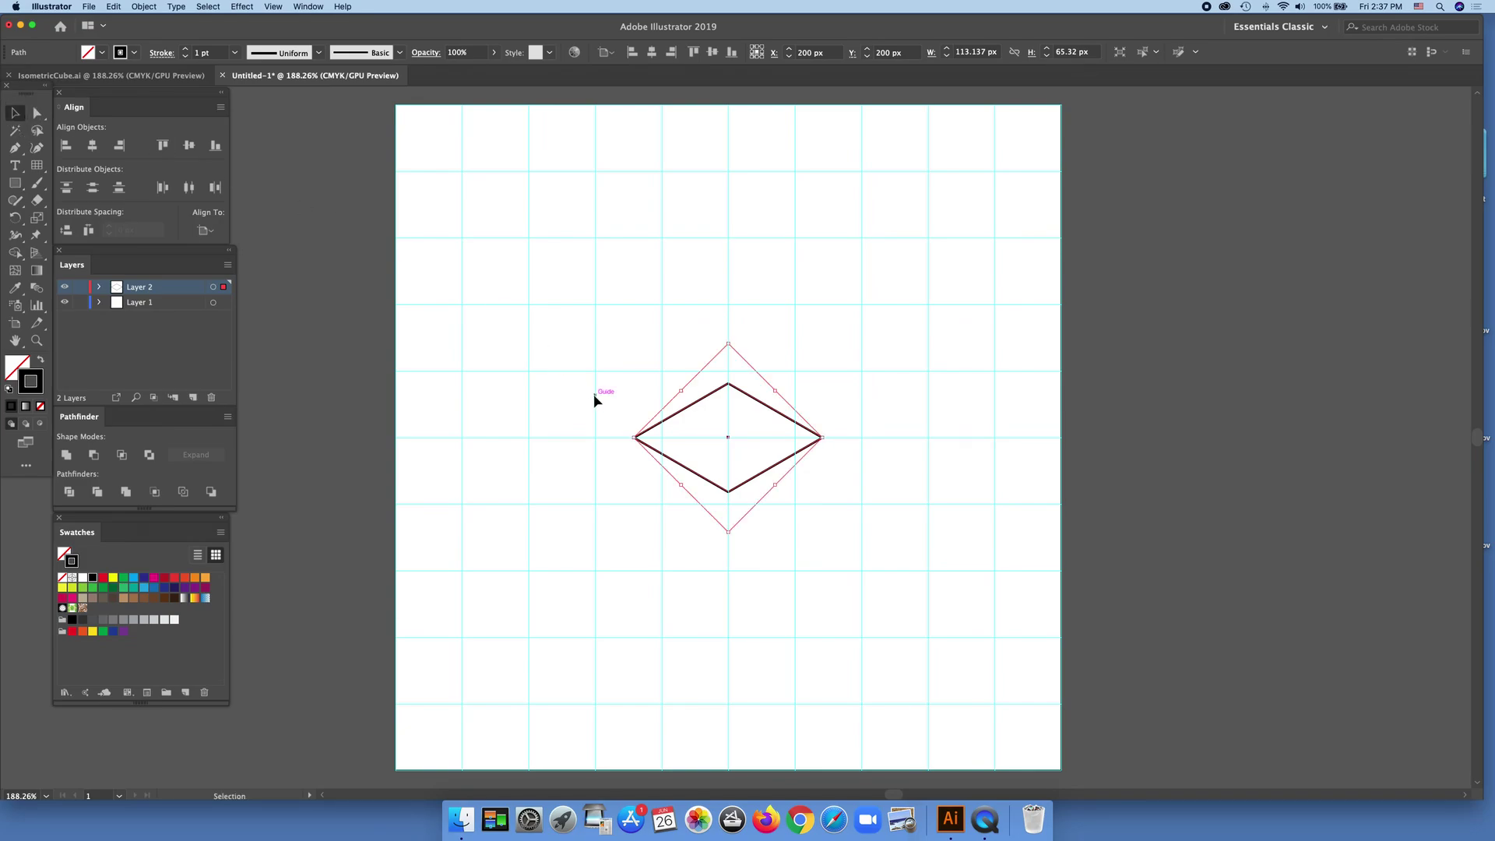
pyautogui.moveTo(723, 385); pyautogui.dragTo(730, 384)
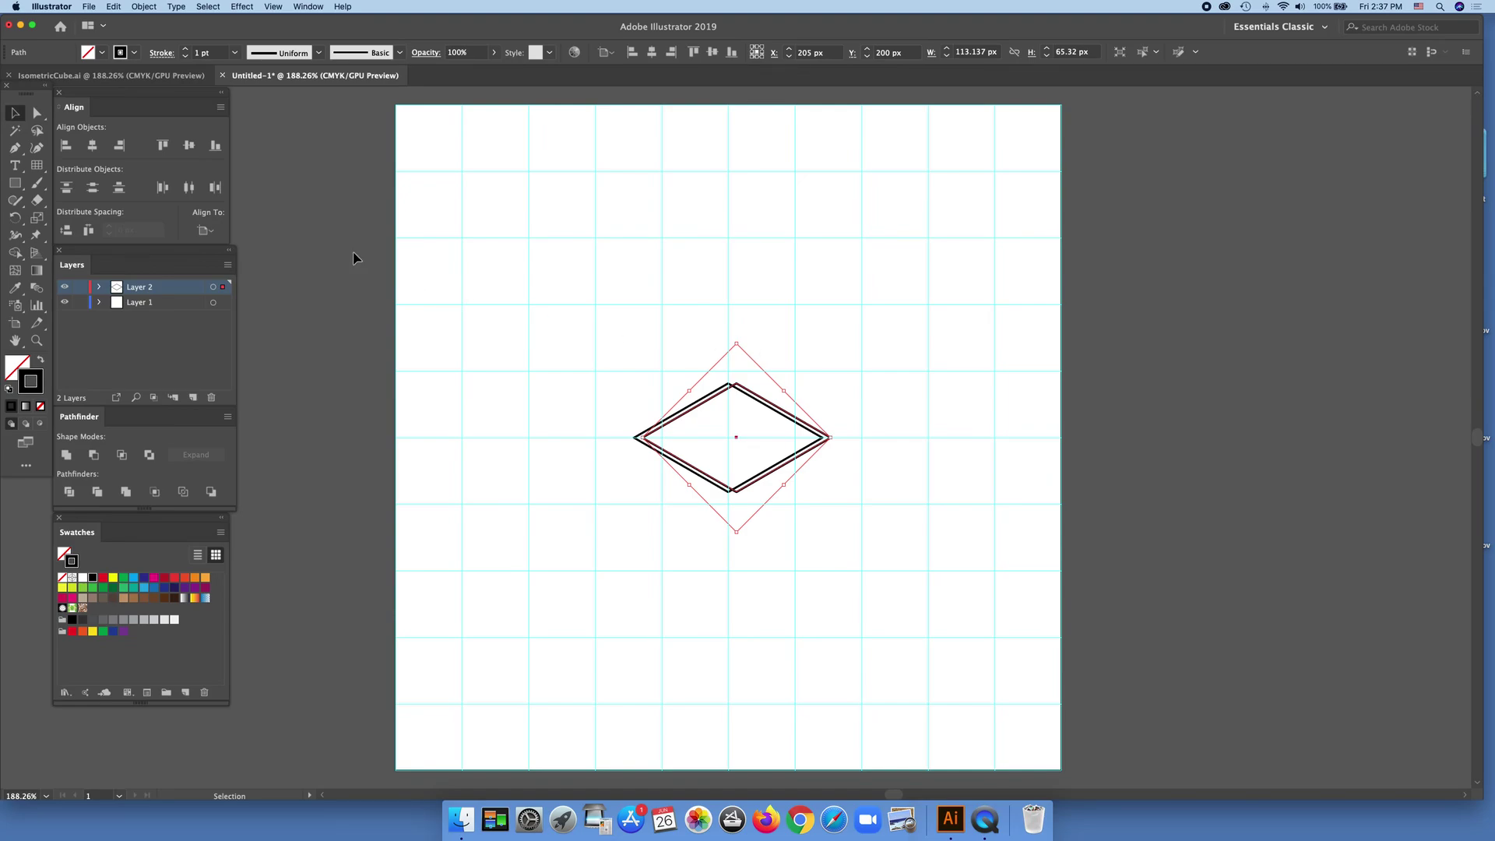
# Rotate the duplicated diamond by 60° to form a side face of the cube
pyautogui.click(141, 8)
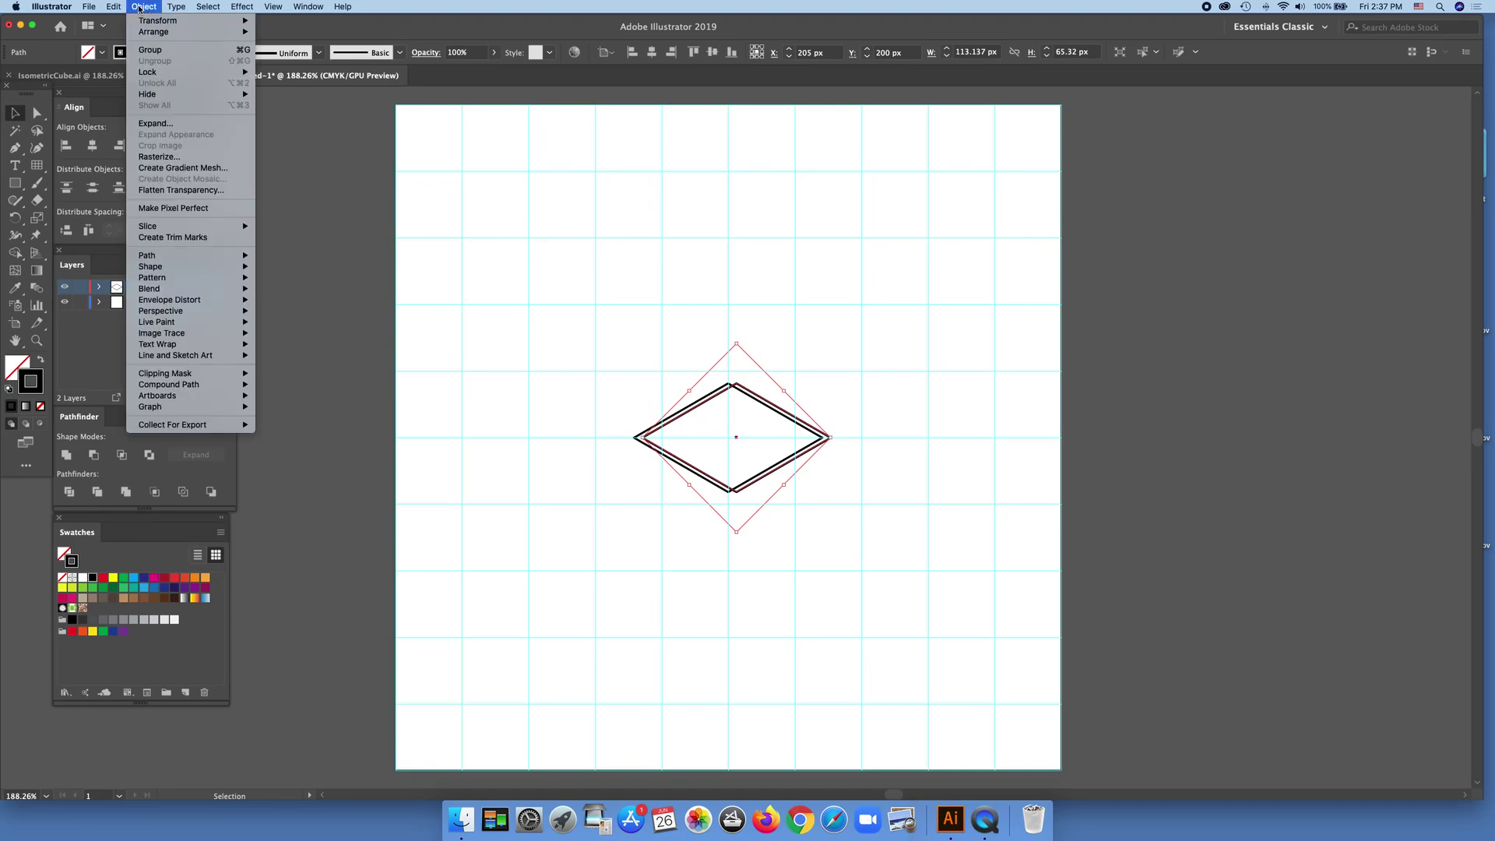
pyautogui.moveTo(146, 23)
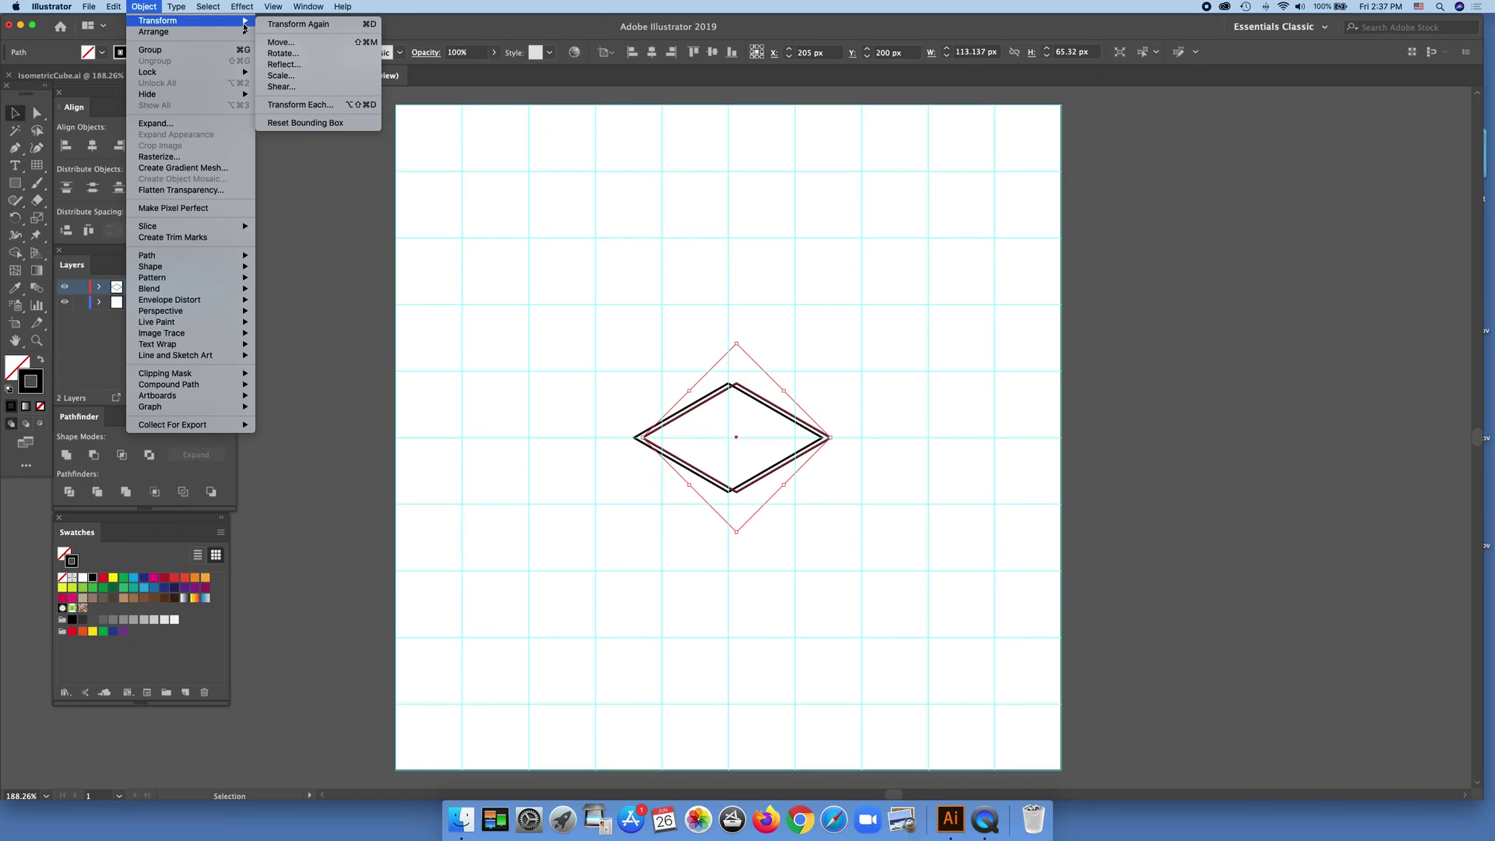
pyautogui.click(309, 55)
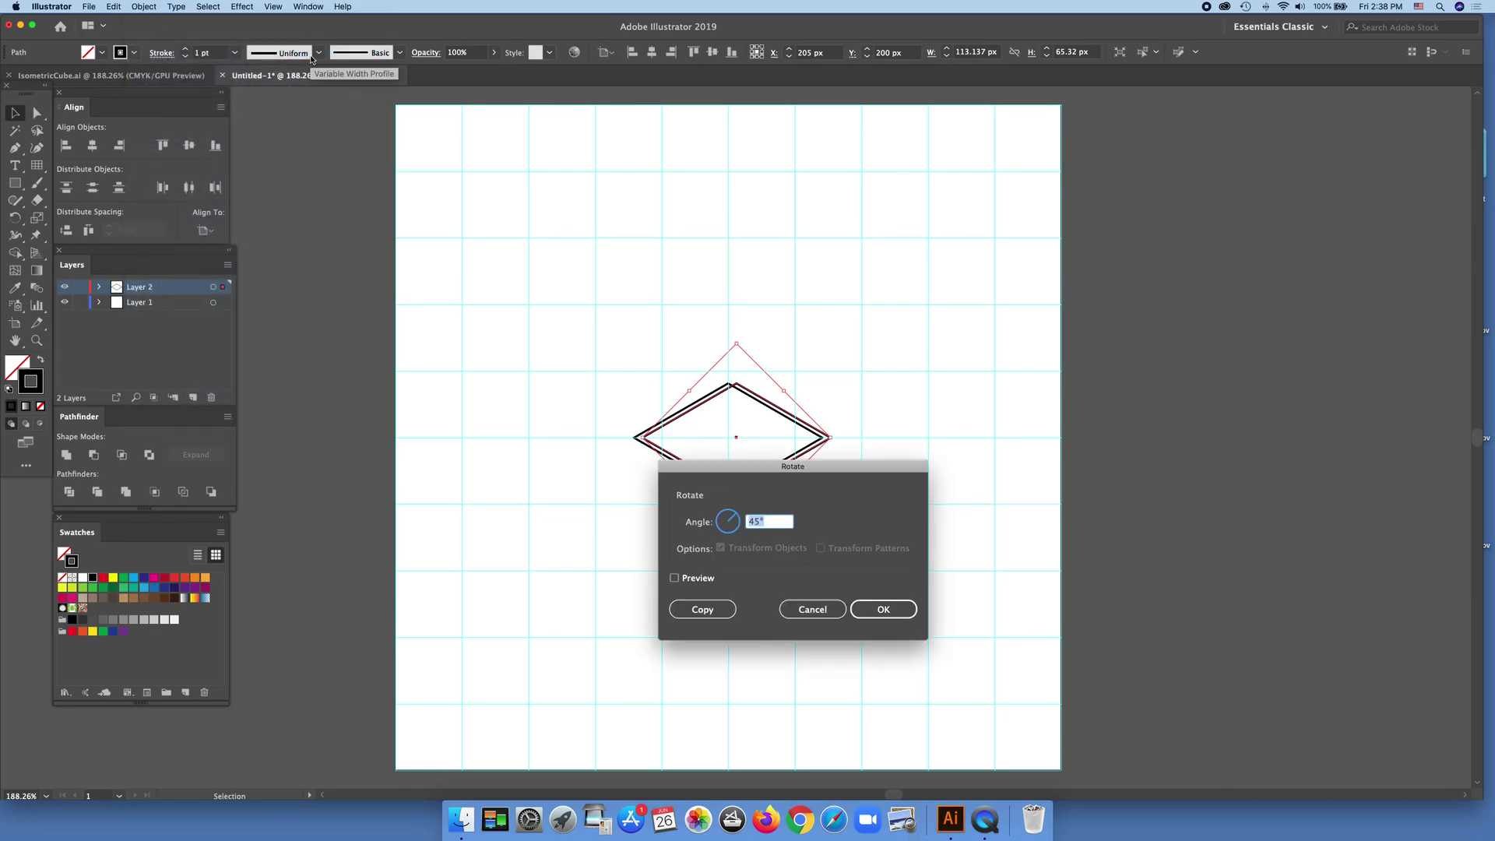
pyautogui.write('60')
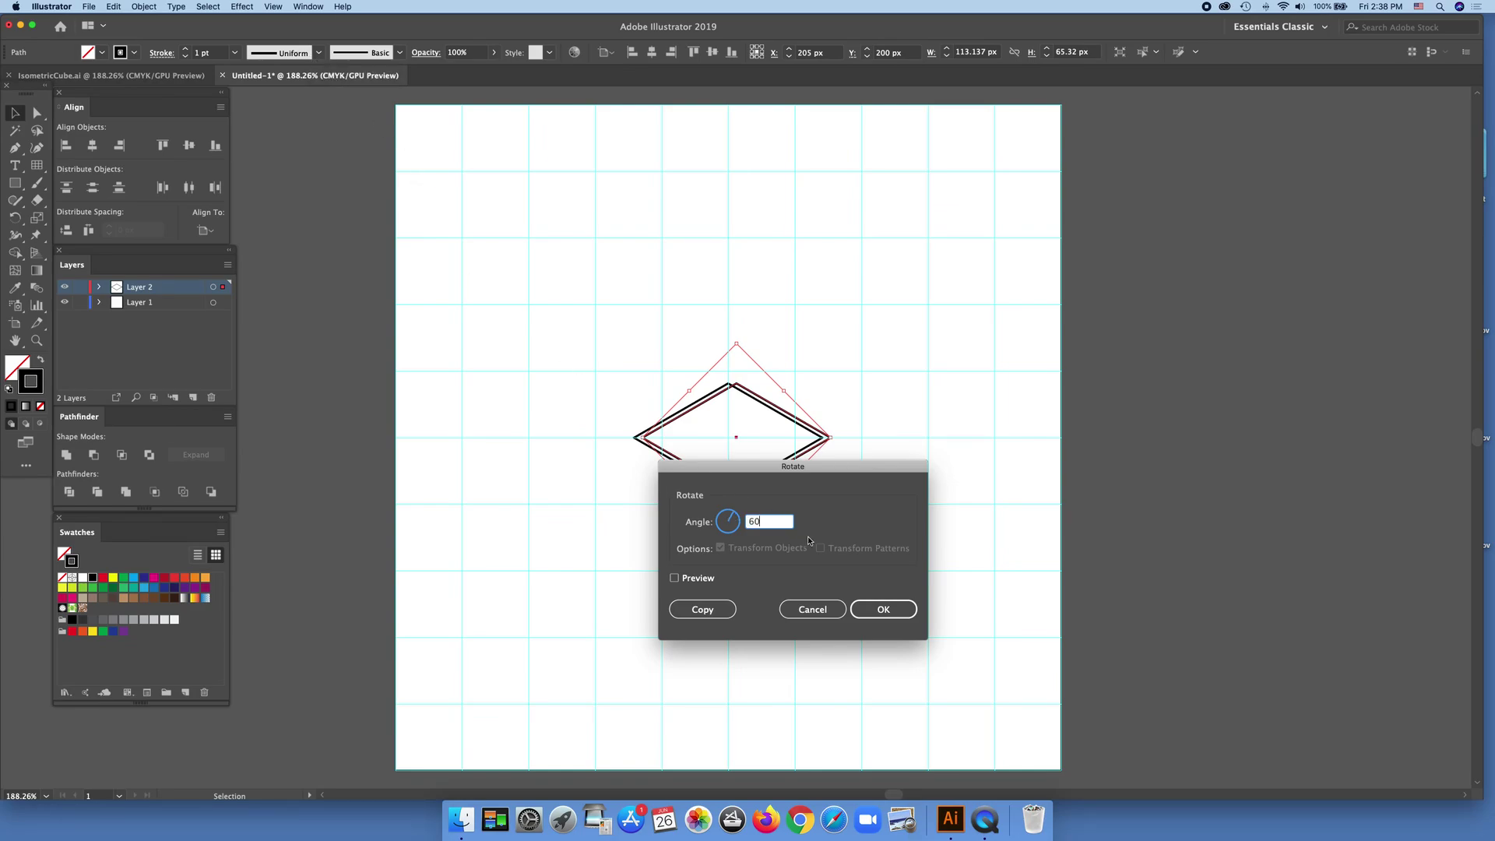
pyautogui.click(885, 609)
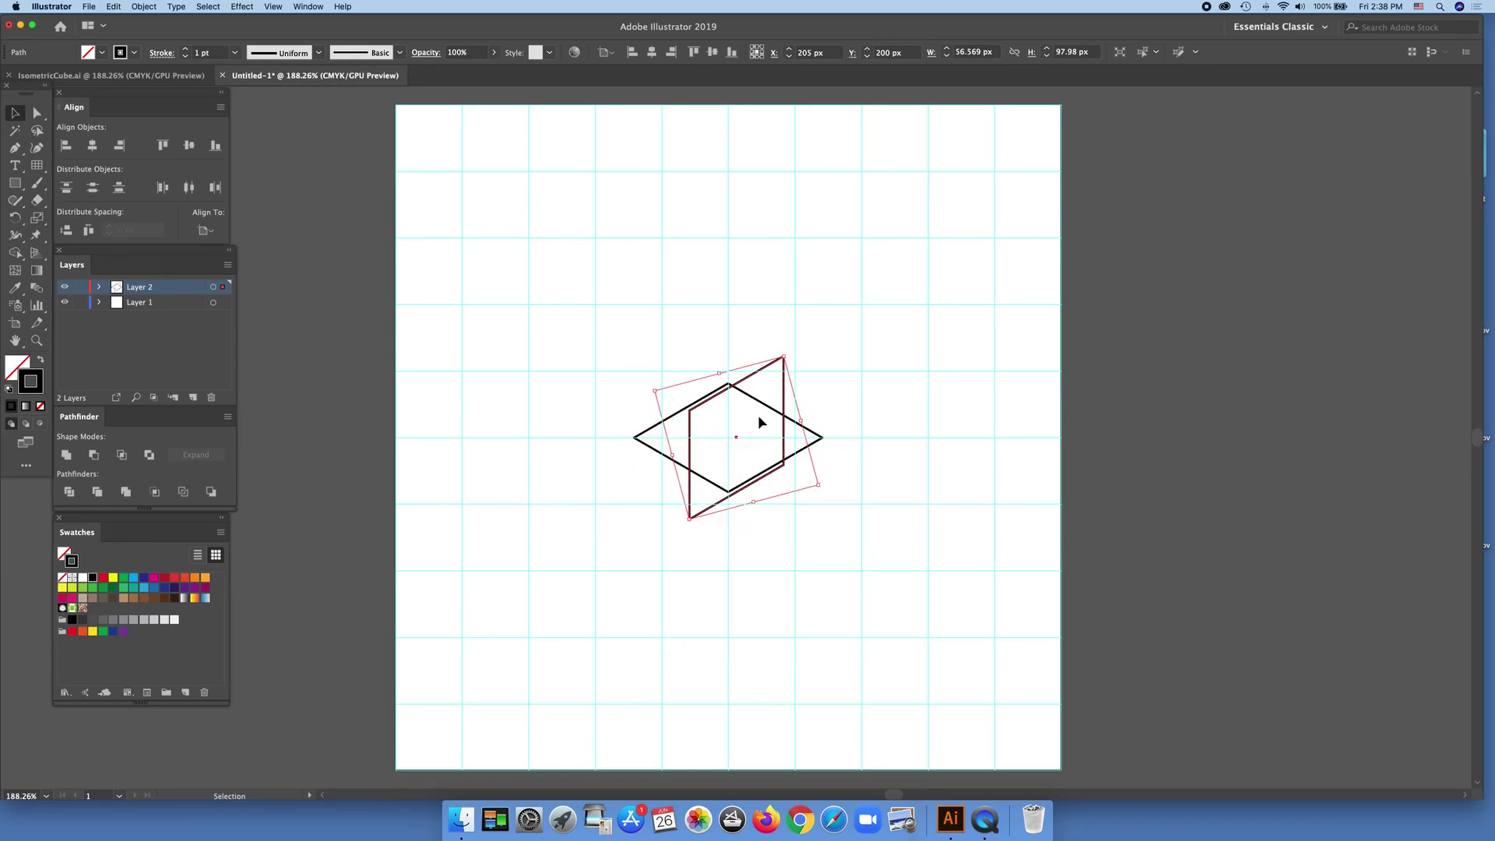
# Move the rotated diamond against the lower-right edge of the top diamond to form the cube's right face
pyautogui.moveTo(736, 440); pyautogui.dragTo(778, 523)
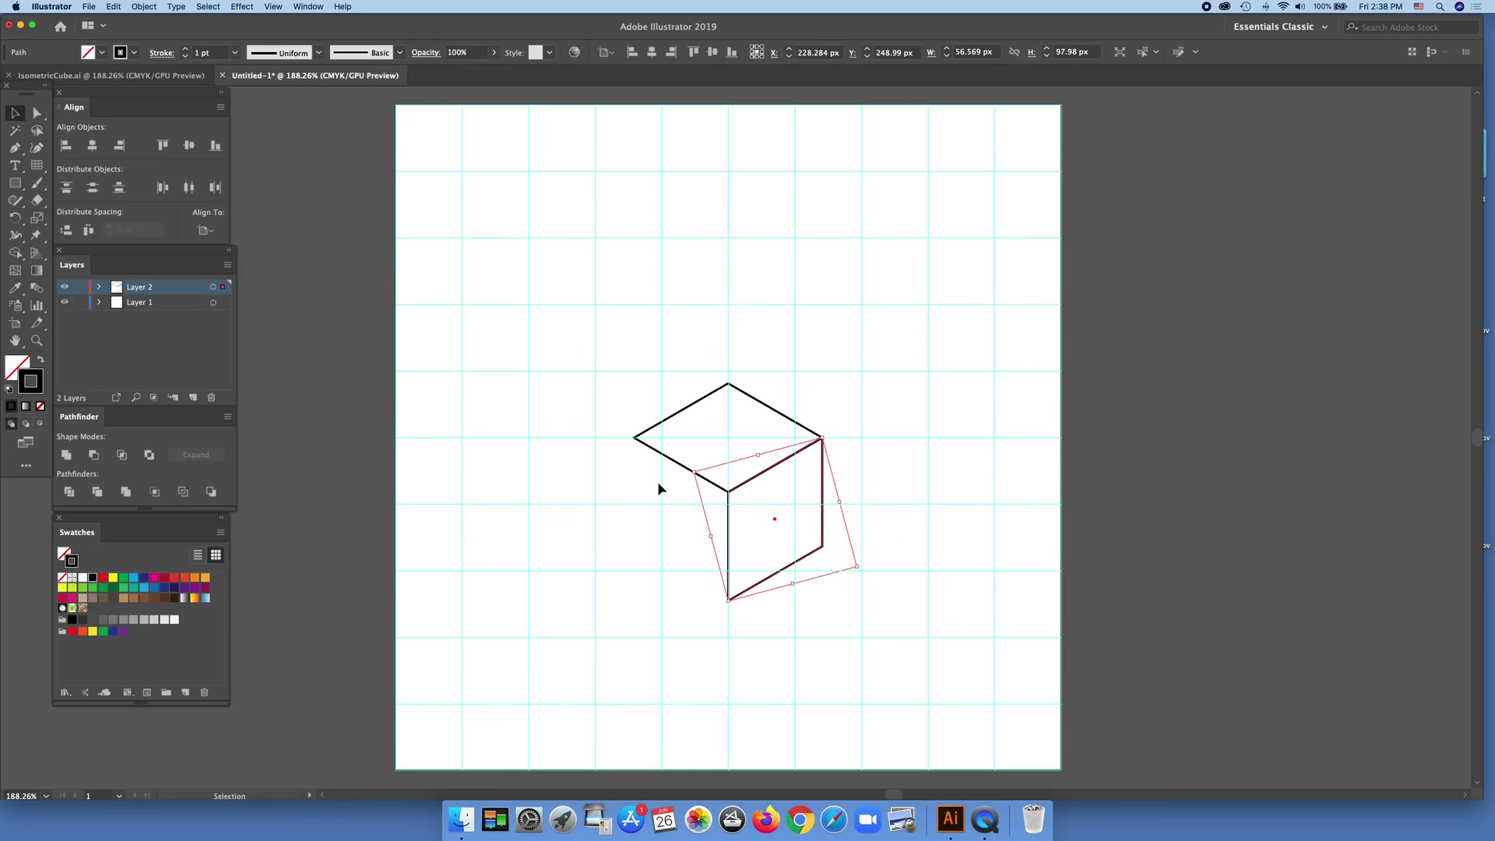
pyautogui.click(676, 385)
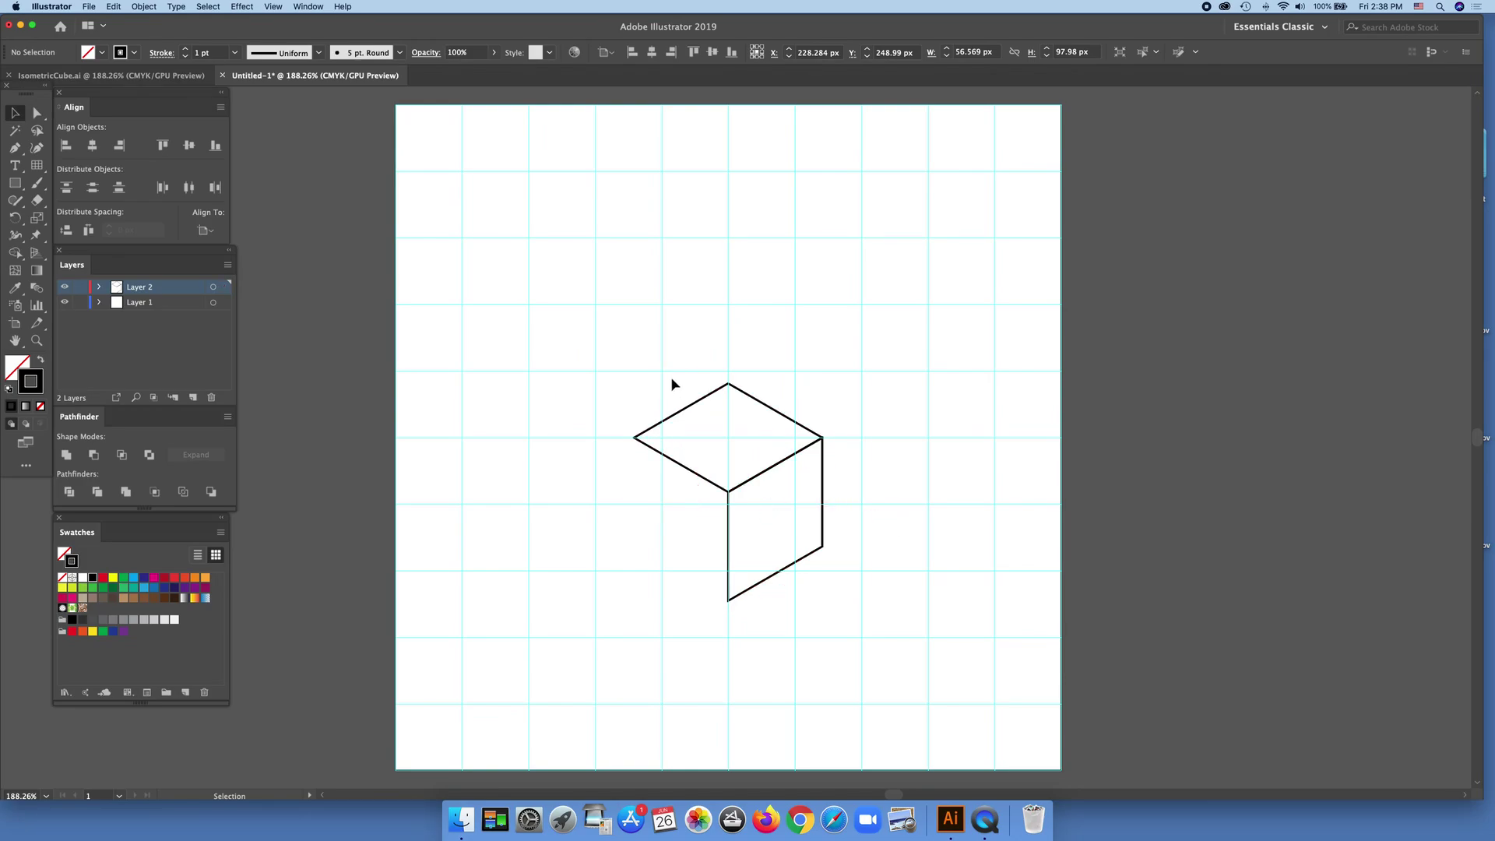
# Duplicate the top diamond about 5 px to the right and repeat the last move on the copy with Transform Again
pyautogui.click(701, 390)
pyautogui.press('a')
pyautogui.press('v')
pyautogui.hotkey('alt', 'Right')
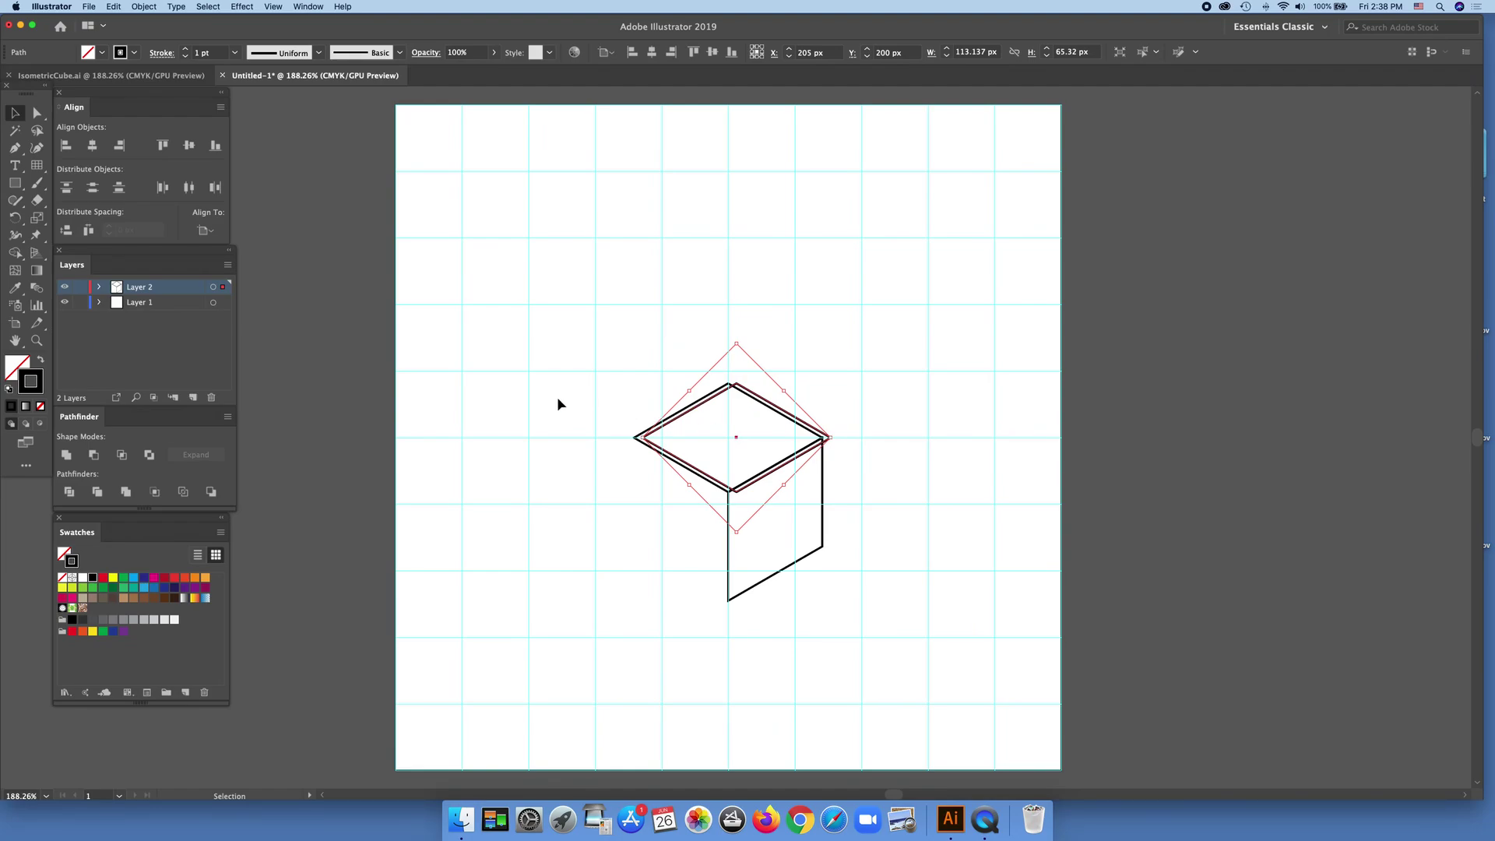
pyautogui.click(136, 7)
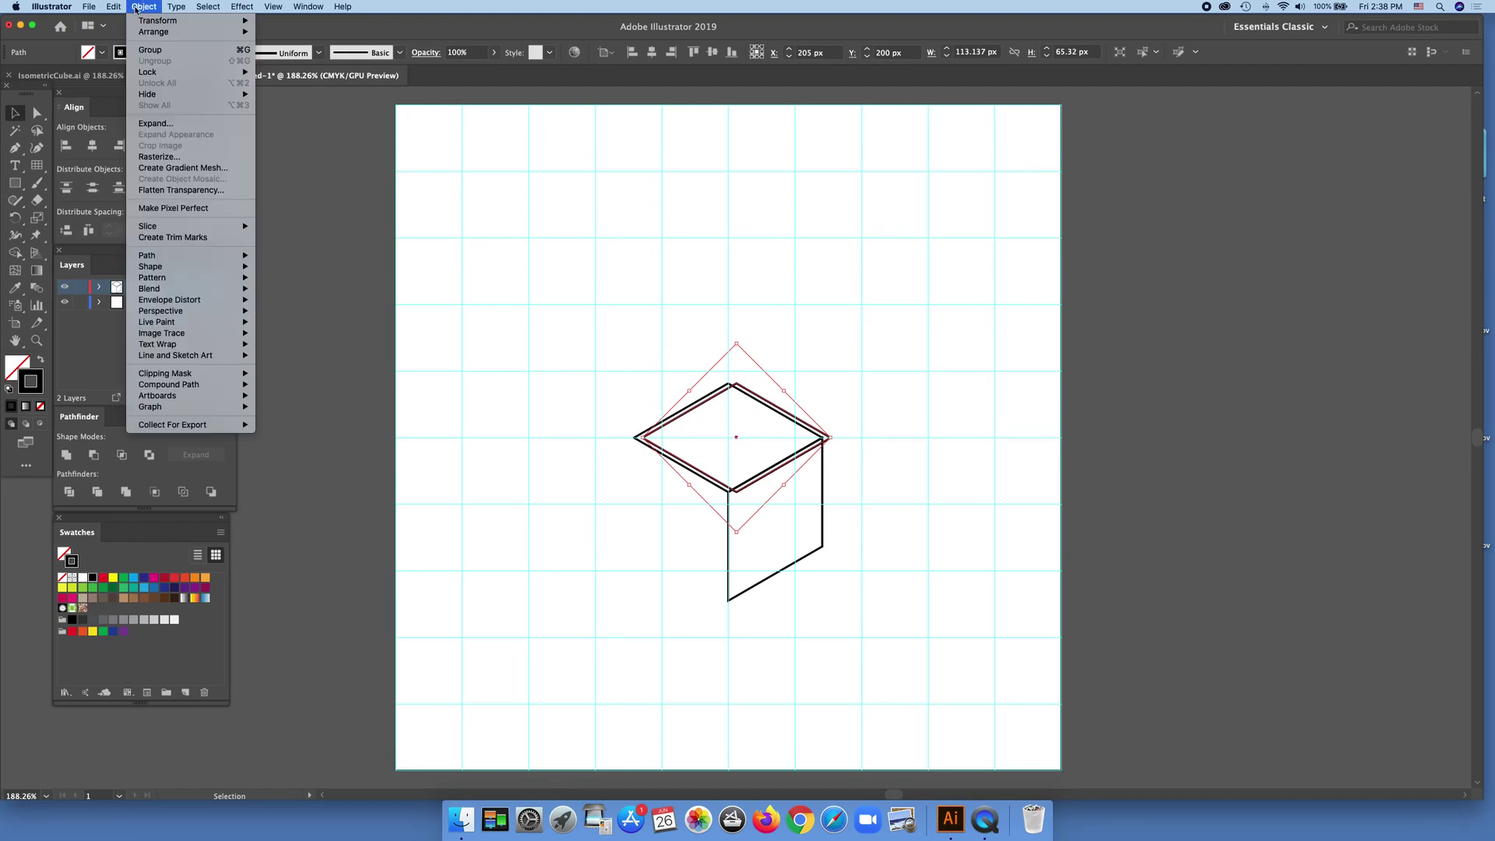
pyautogui.moveTo(156, 21)
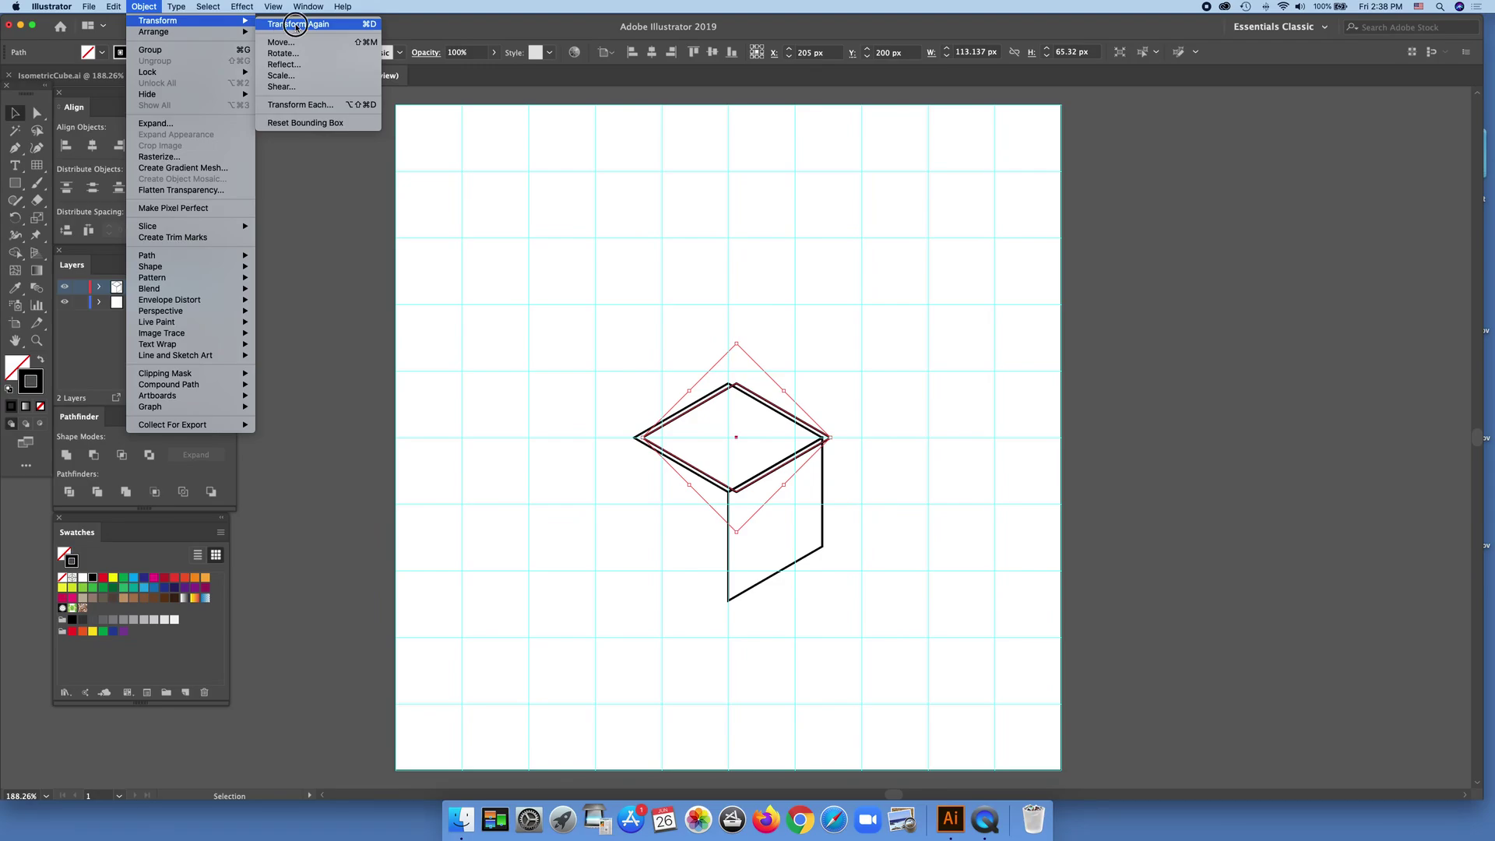
pyautogui.click(297, 26)
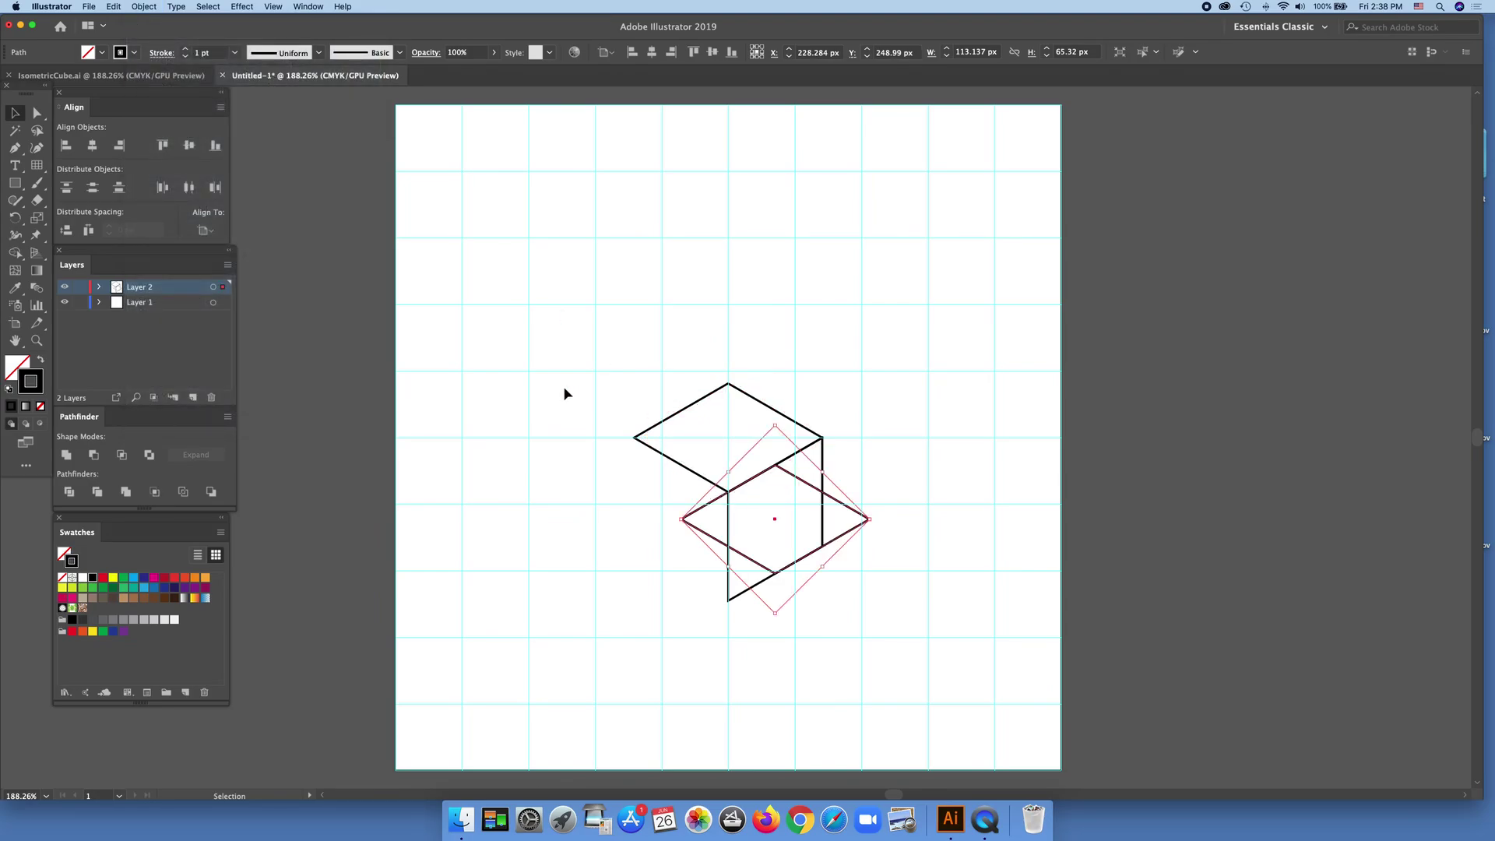
# Rotate the copied diamond by -60° and move it under the top diamond's lower-left edge as the cube's left face
pyautogui.click(142, 6)
pyautogui.moveTo(150, 22)
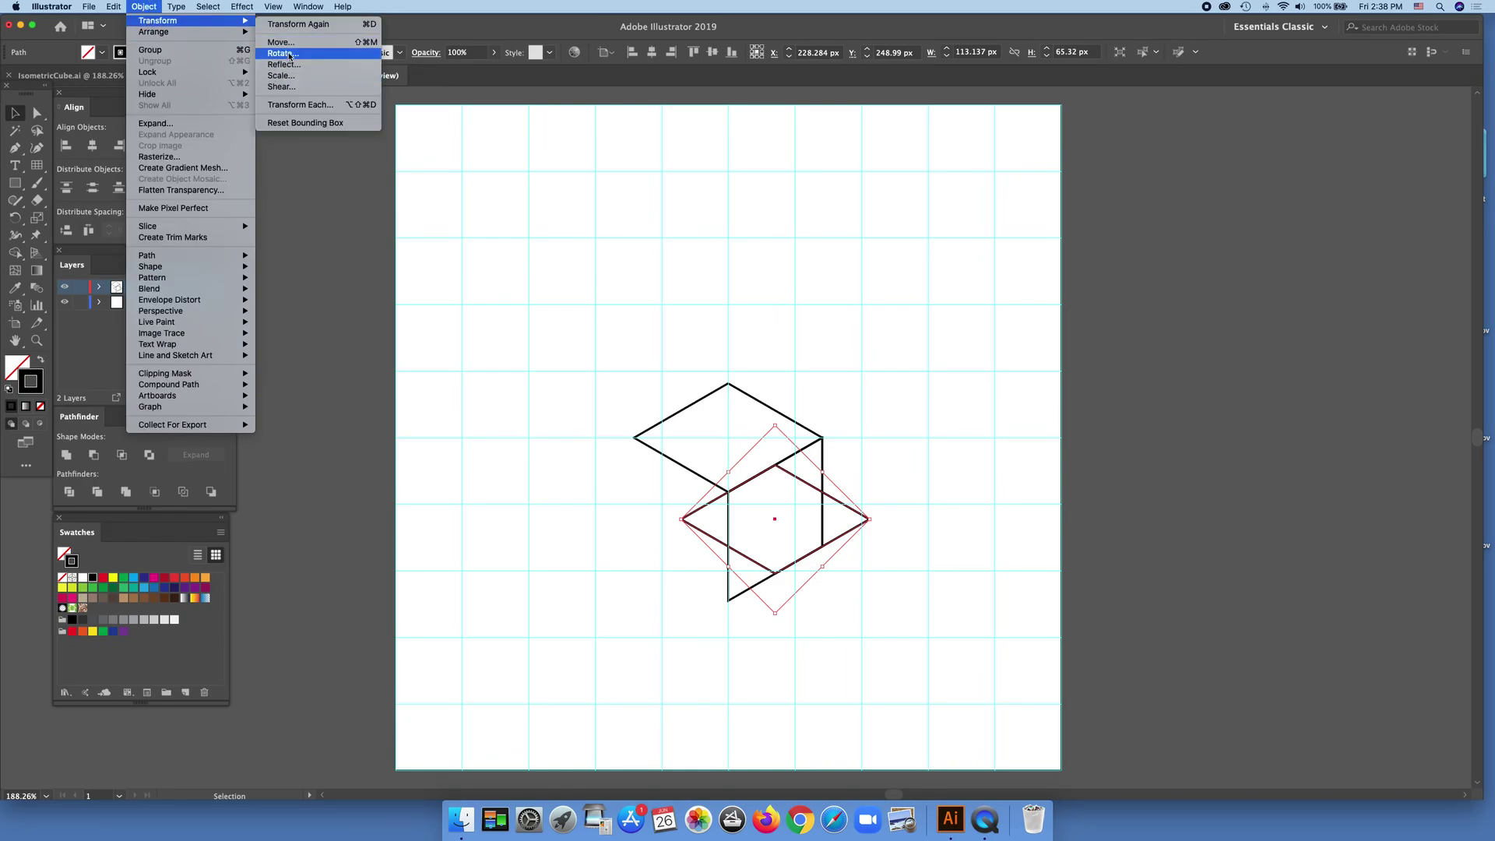
pyautogui.click(282, 54)
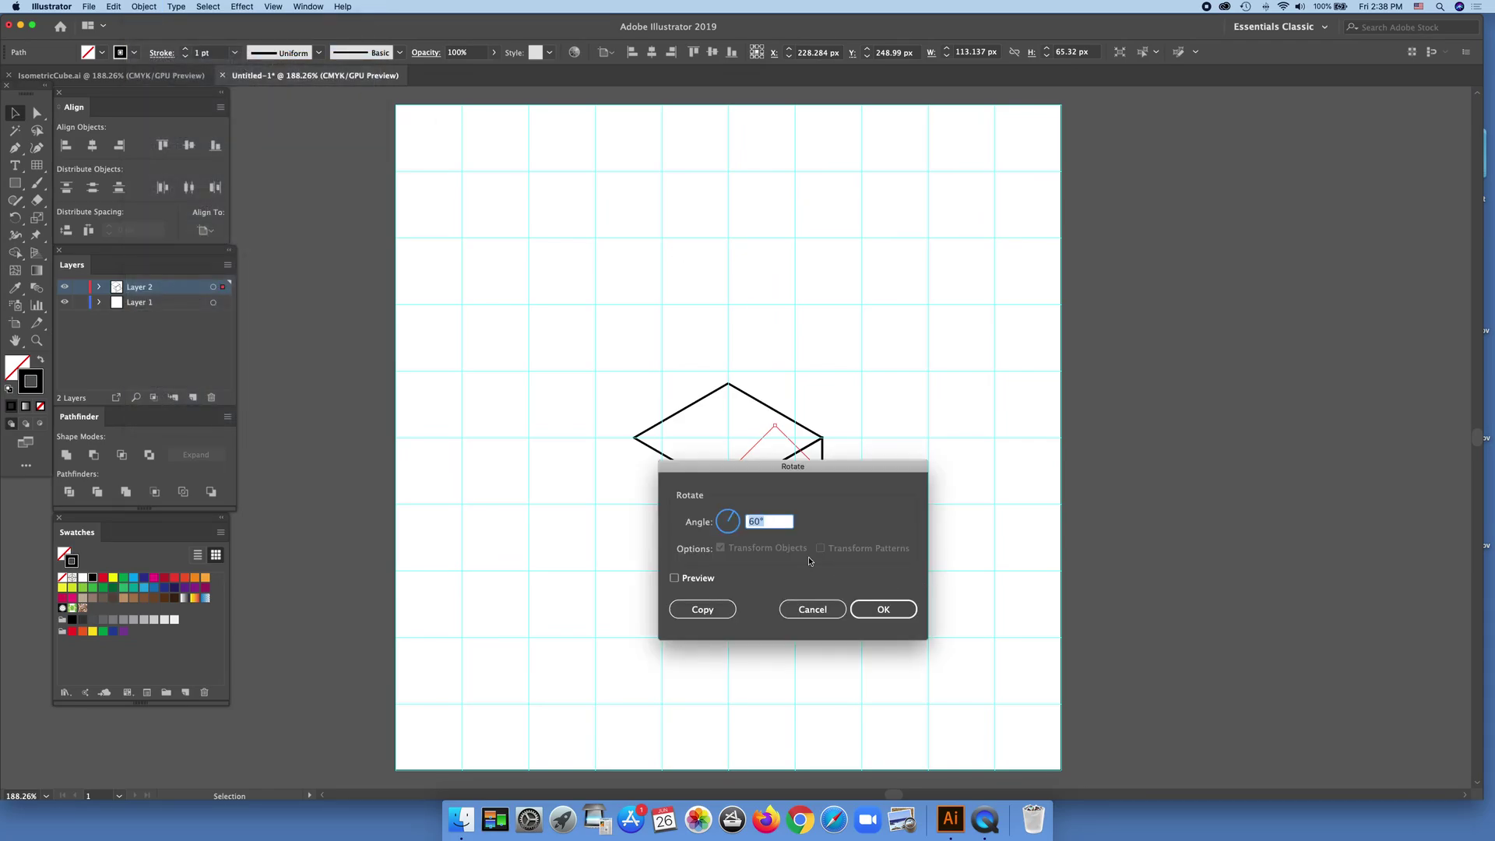
pyautogui.click(750, 521)
pyautogui.write('-60')
pyautogui.press('Delete')
pyautogui.press('Delete')
pyautogui.click(879, 609)
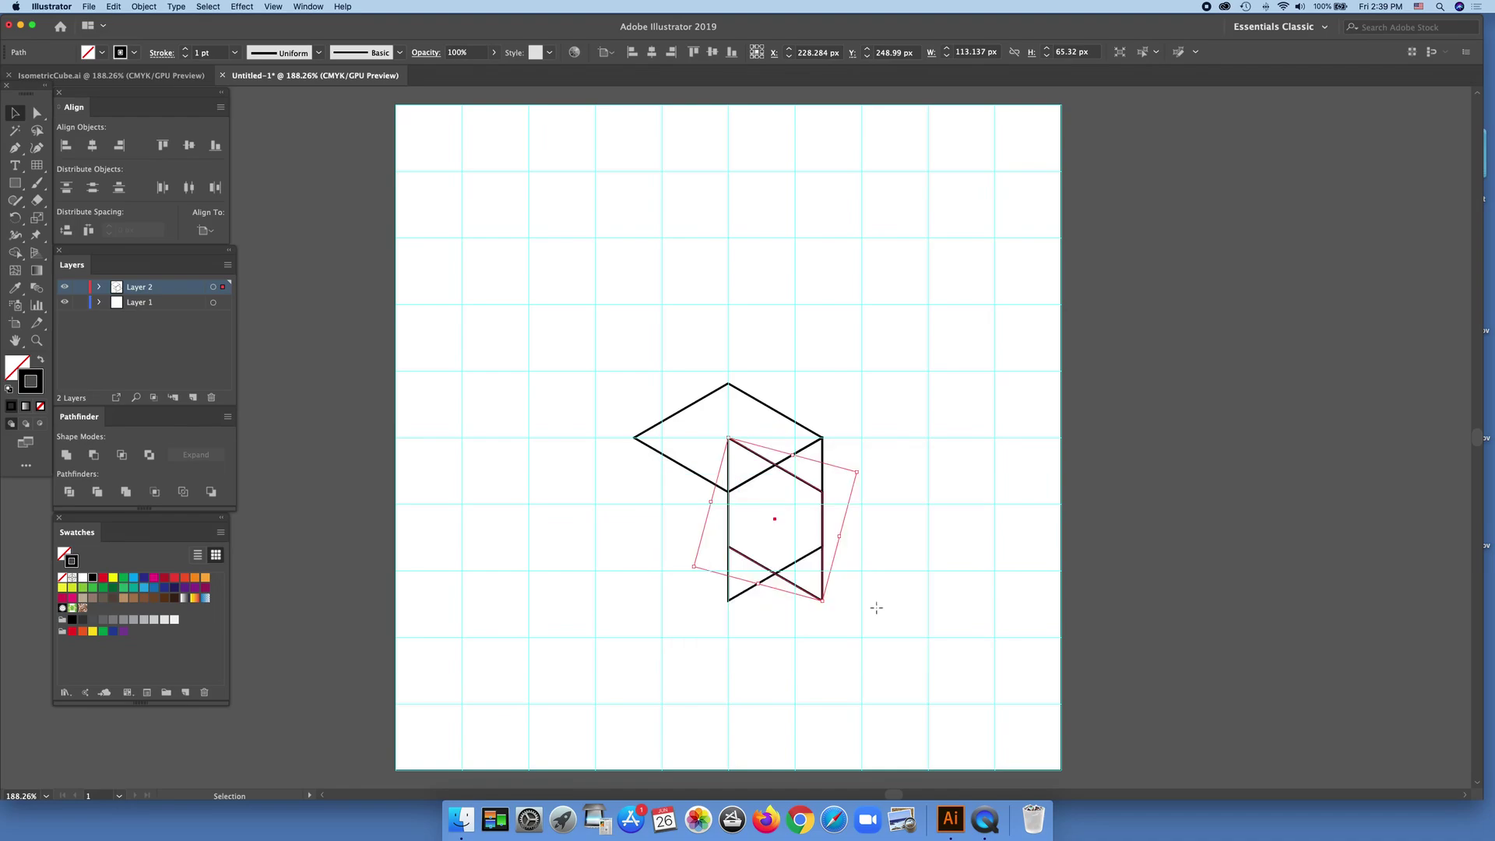
pyautogui.moveTo(777, 526); pyautogui.dragTo(680, 524)
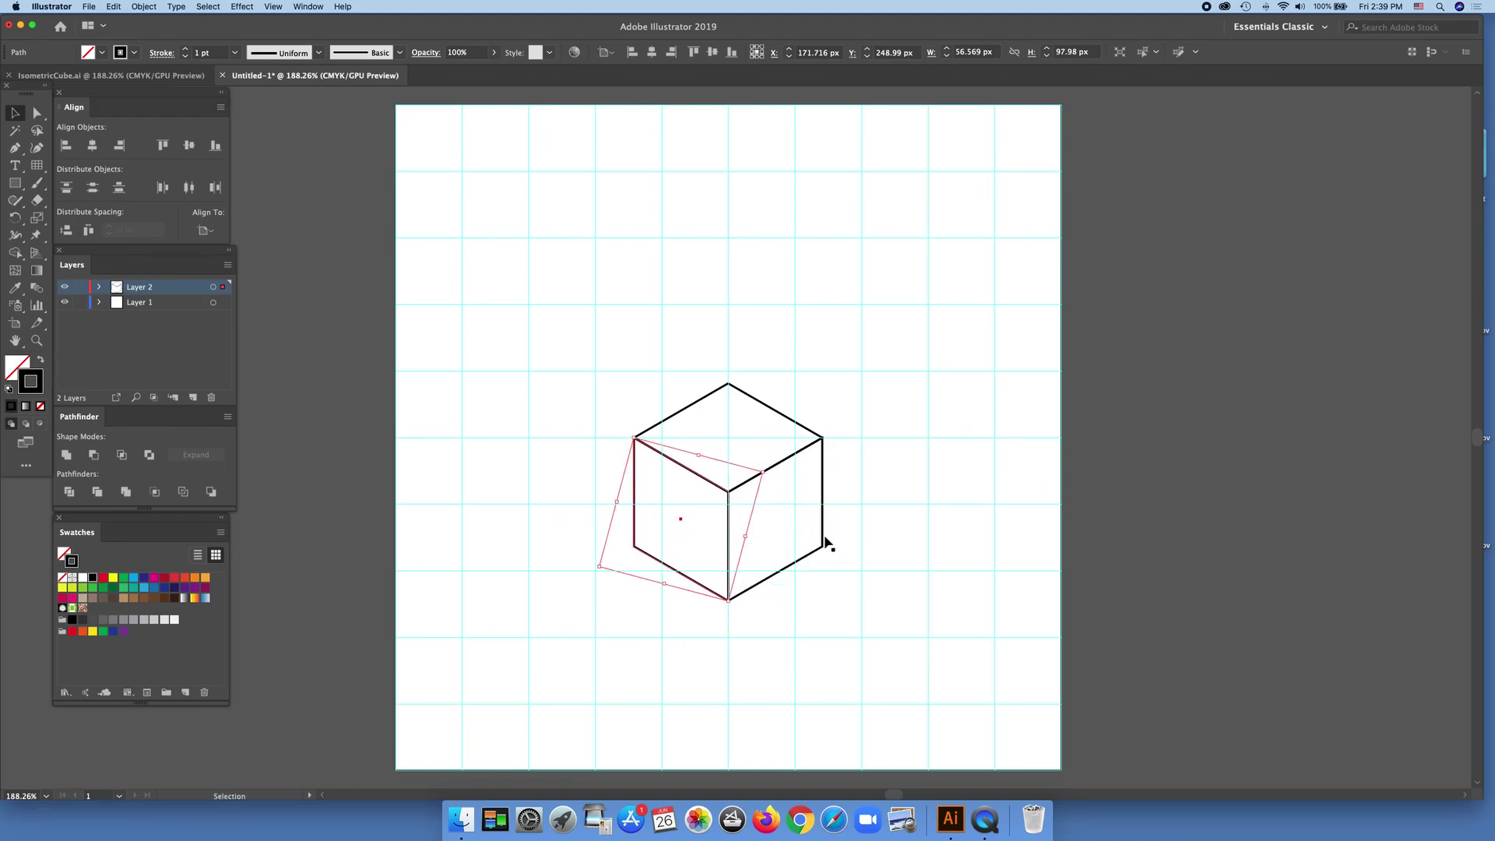
pyautogui.click(1145, 561)
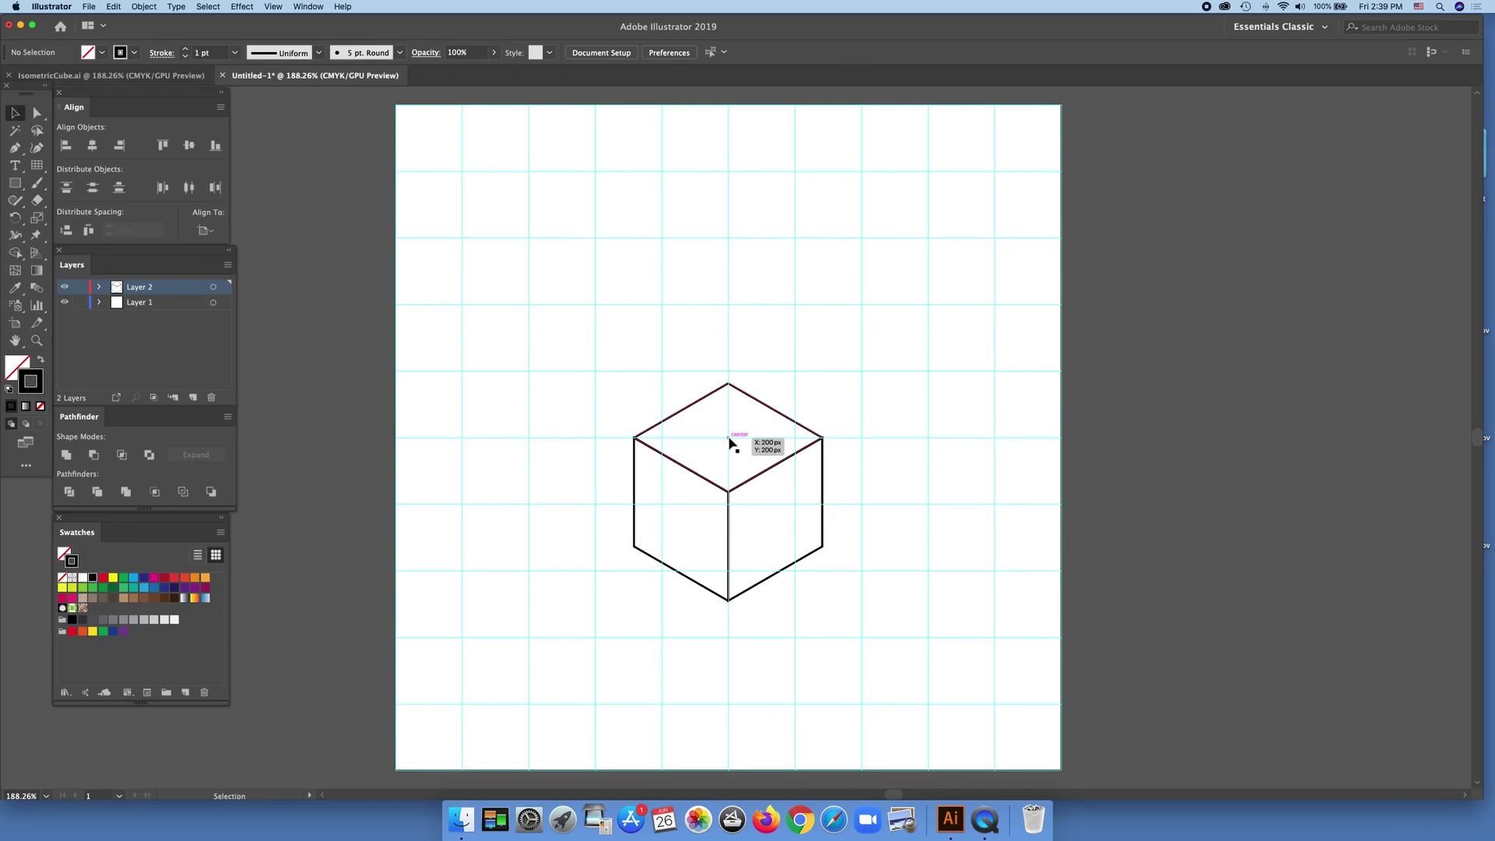
# Remove the stroke from the cube's top face and fill it with CMYK Cyan
pyautogui.click(768, 393)
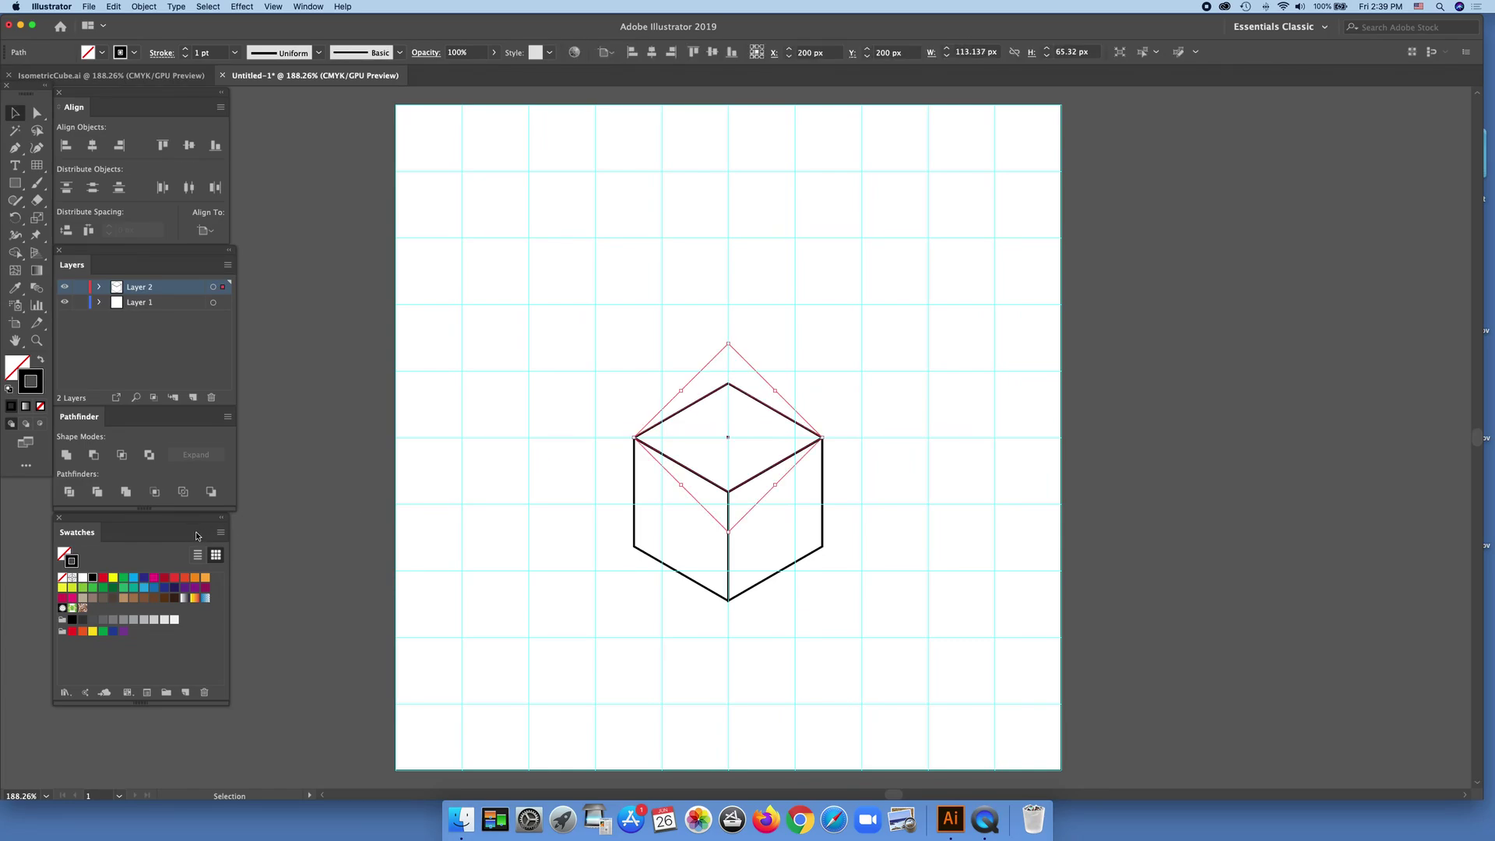
pyautogui.click(142, 579)
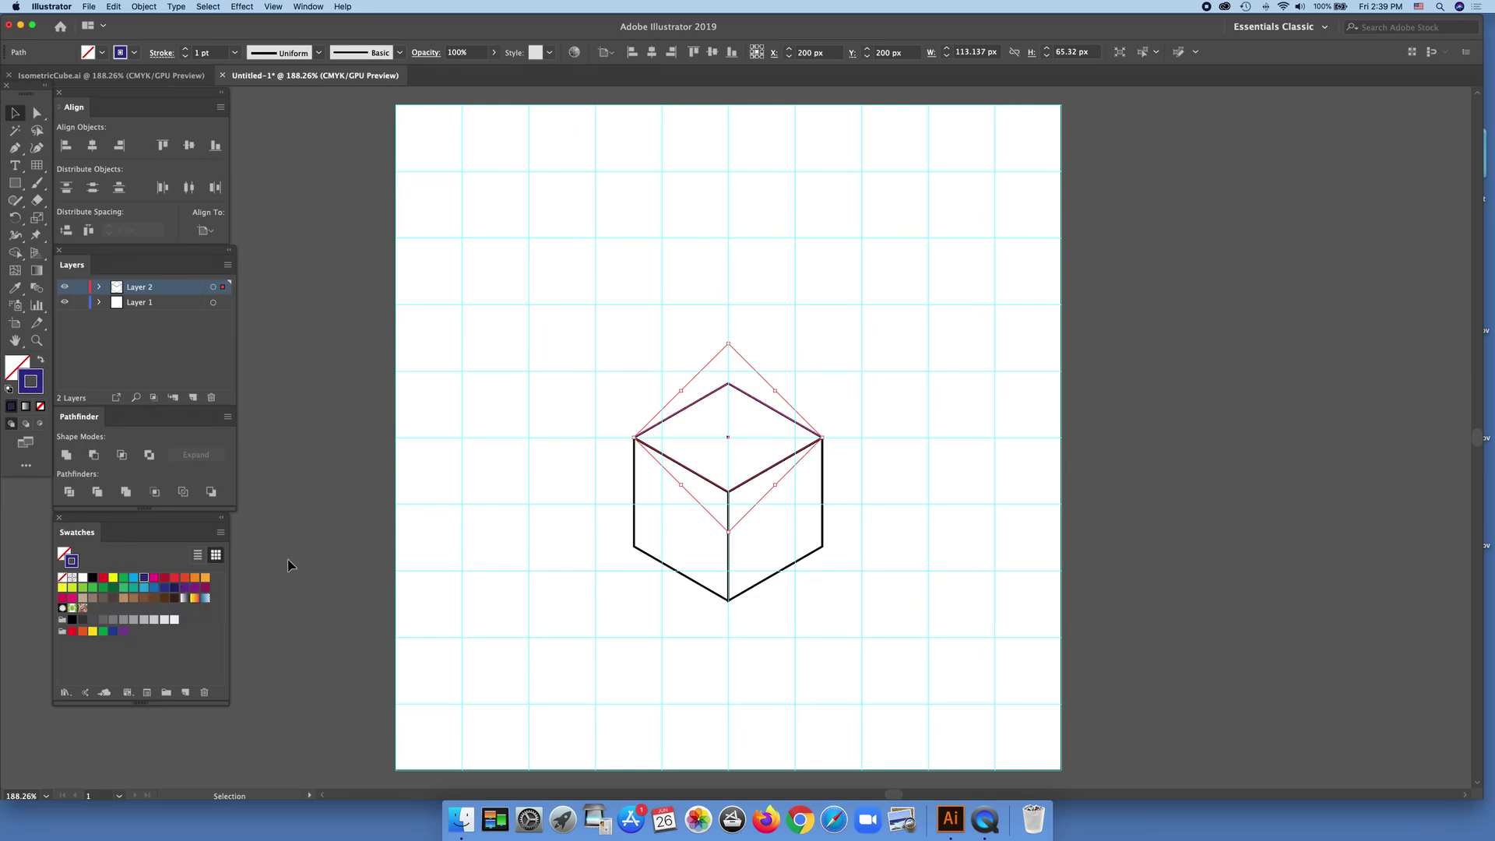
pyautogui.click(41, 406)
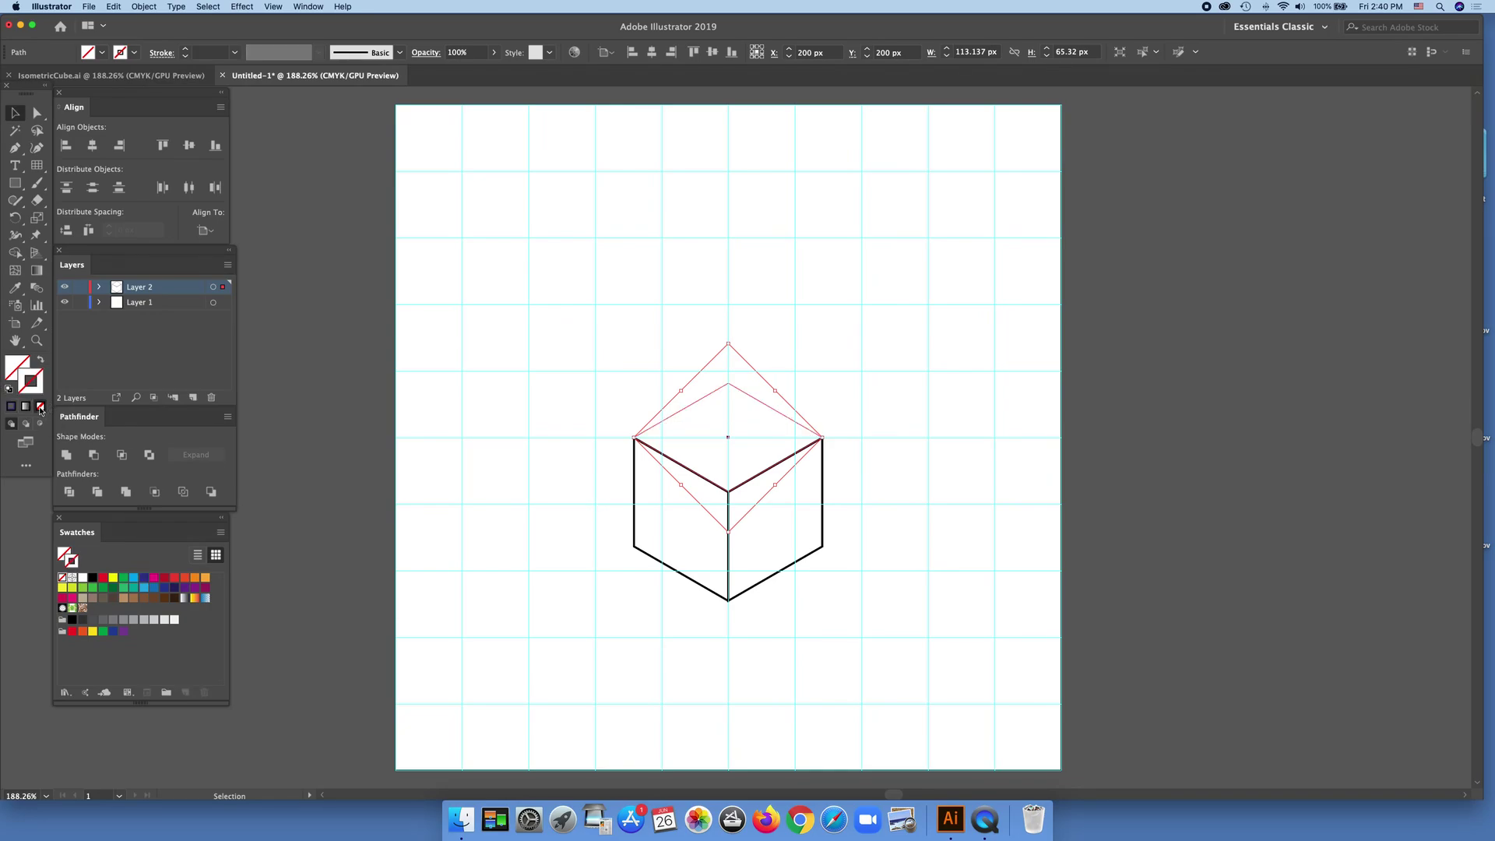
pyautogui.click(13, 368)
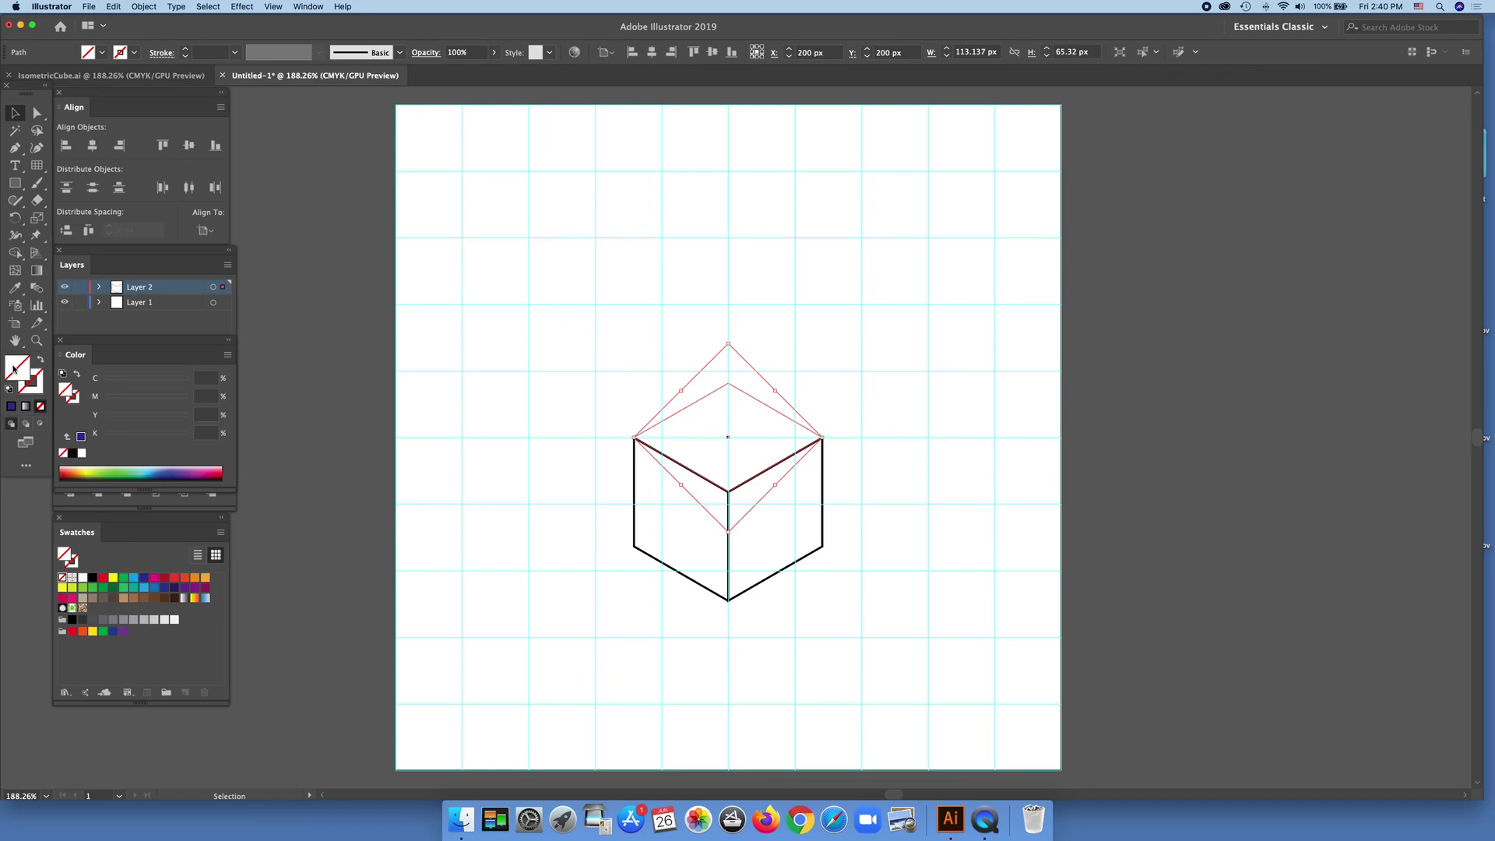
pyautogui.click(143, 580)
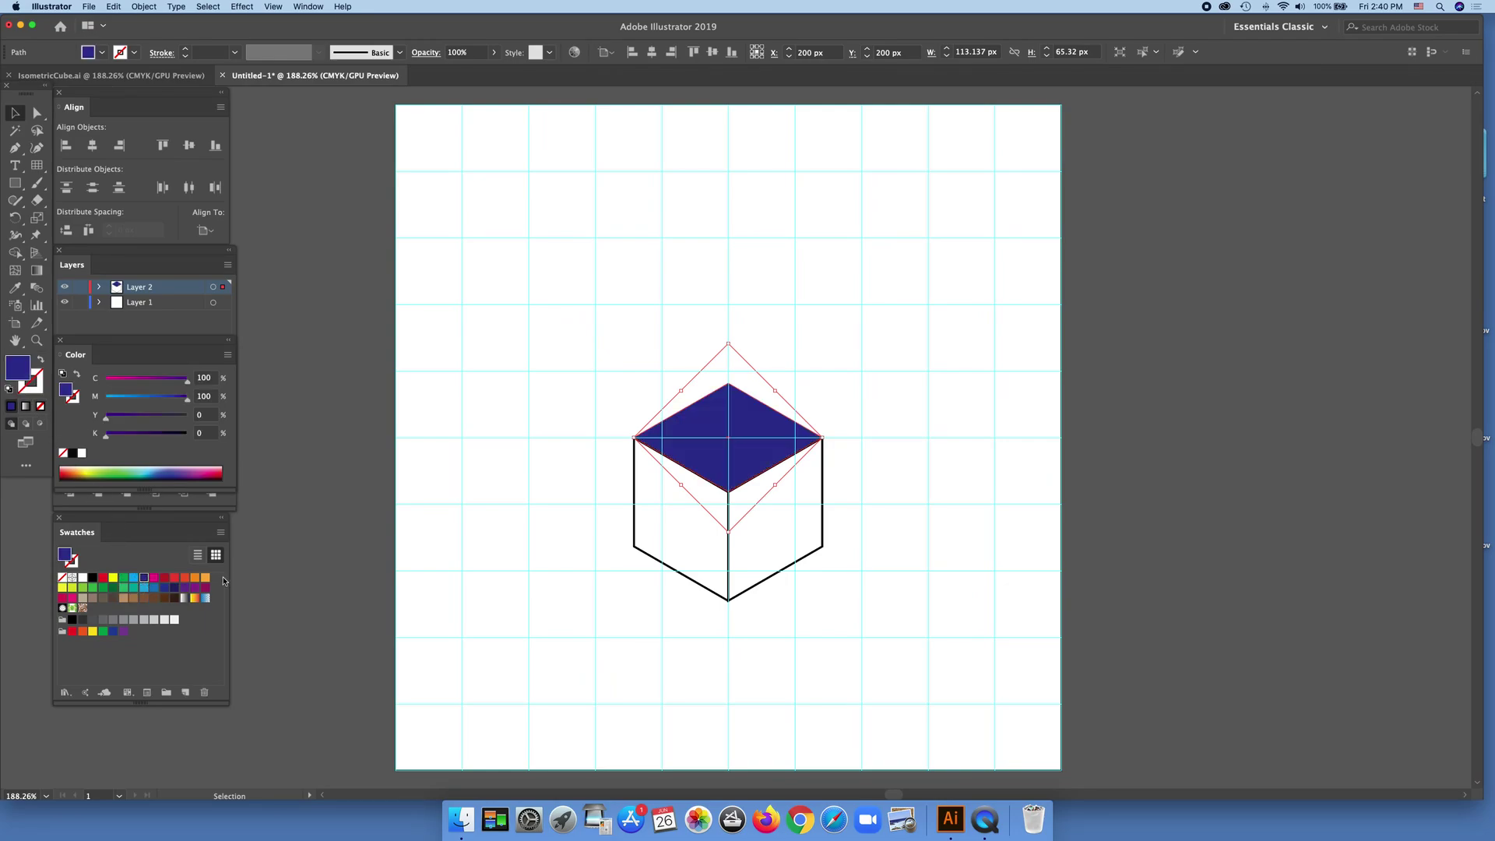
pyautogui.click(134, 580)
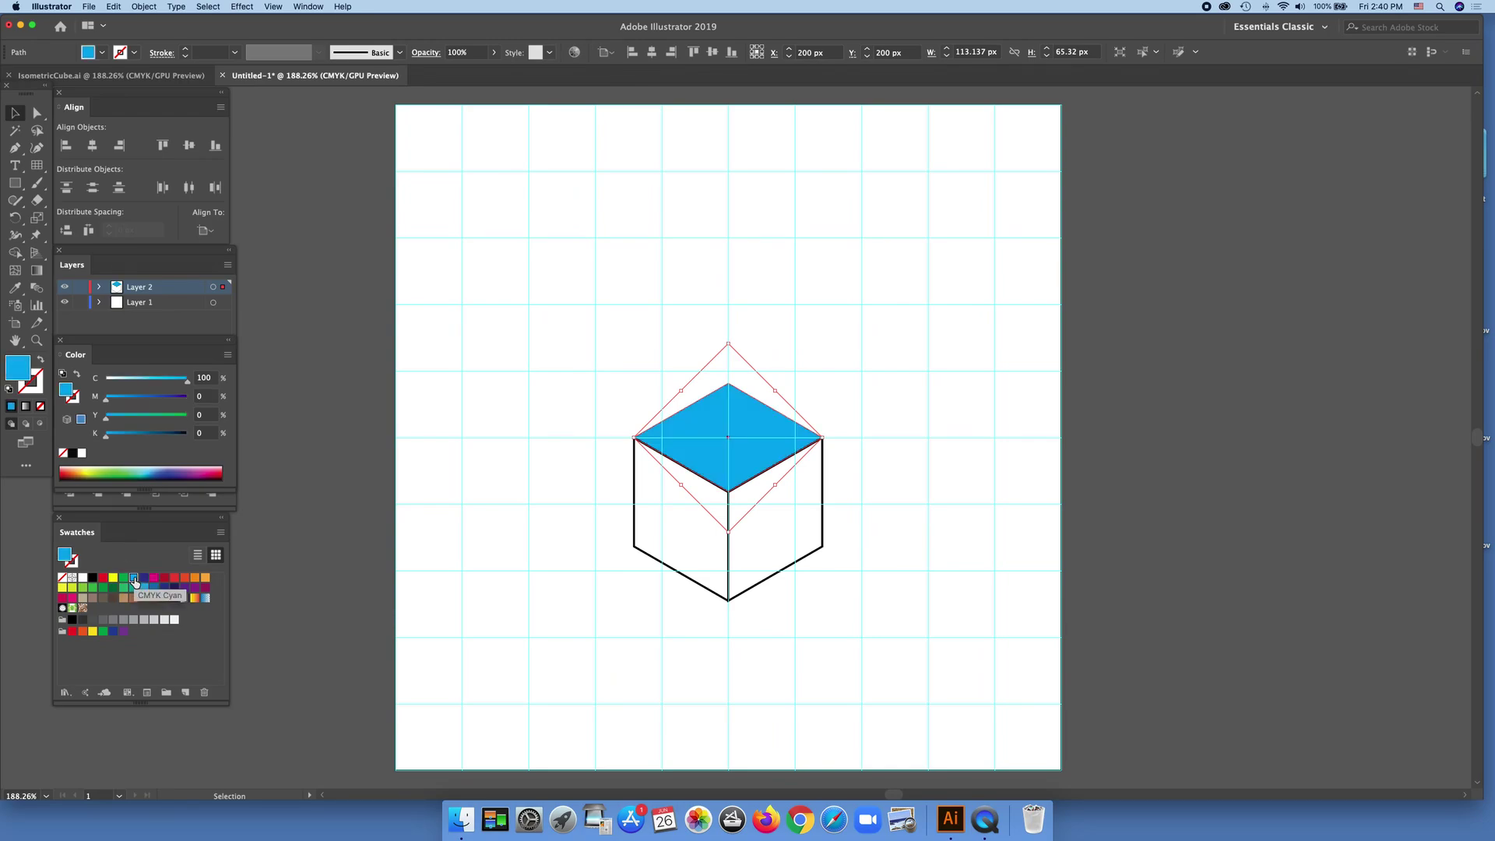
# Fill the cube's left face with the medium blue swatch C=85 M=50 Y=0 K=0
pyautogui.click(652, 520)
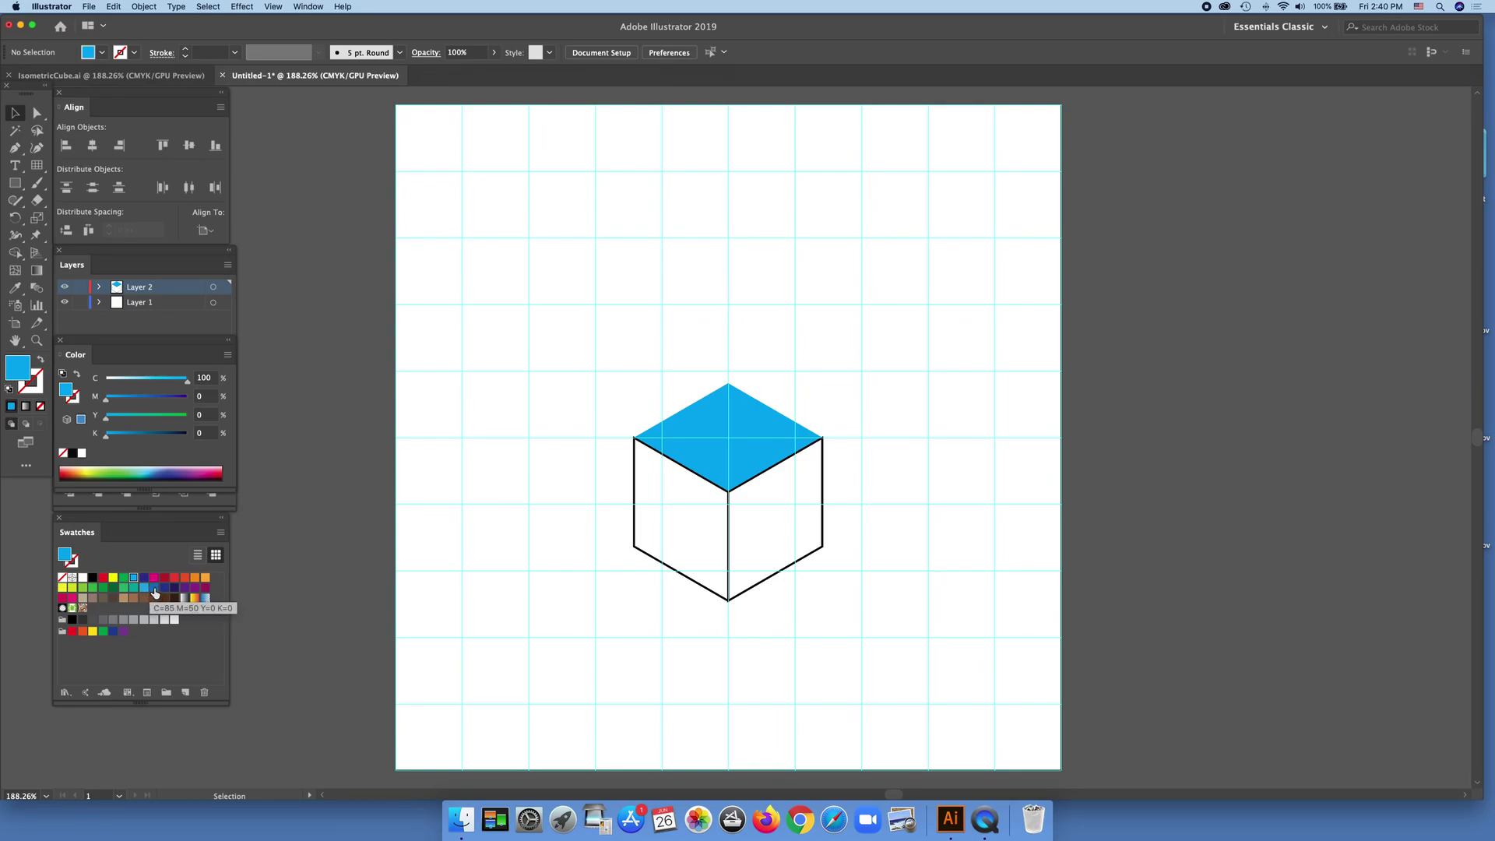
pyautogui.click(530, 505)
pyautogui.moveTo(668, 526); pyautogui.dragTo(631, 594)
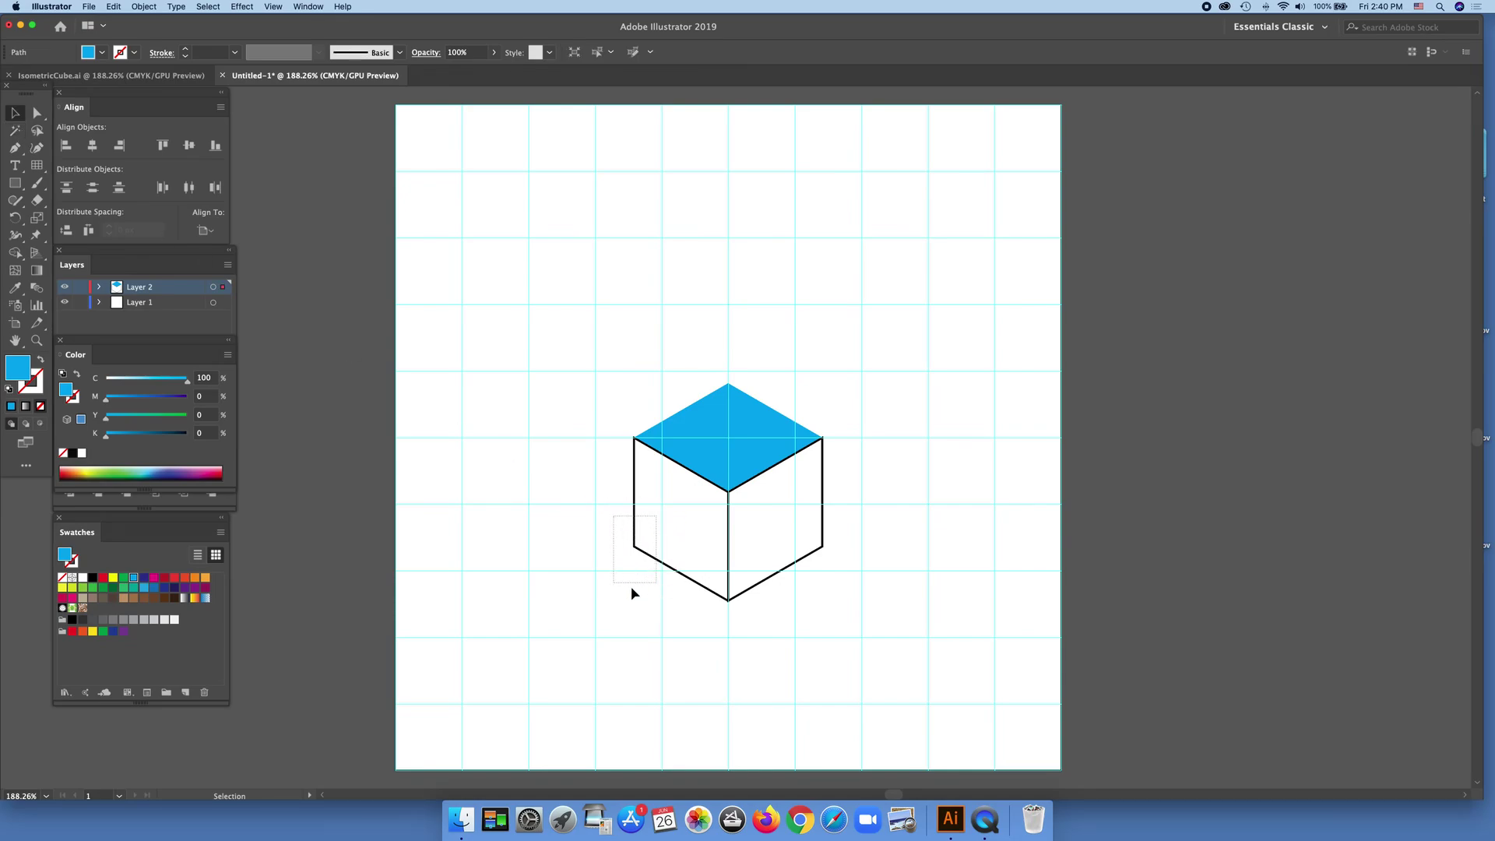
pyautogui.click(153, 589)
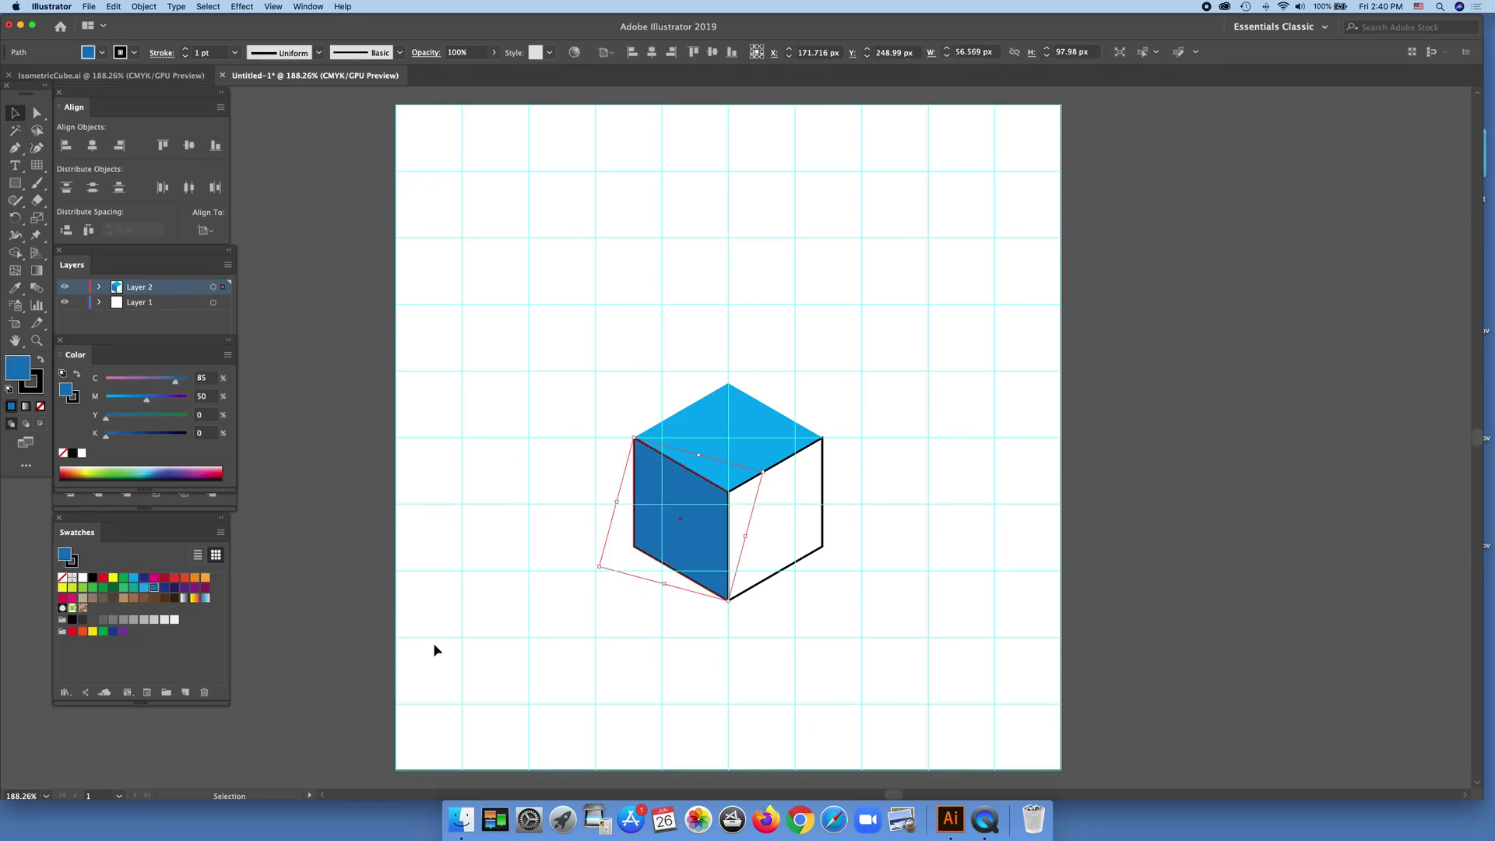
# Fill the cube's right face with the dark blue swatch C=100 M=100 Y=0 K=0
pyautogui.click(830, 545)
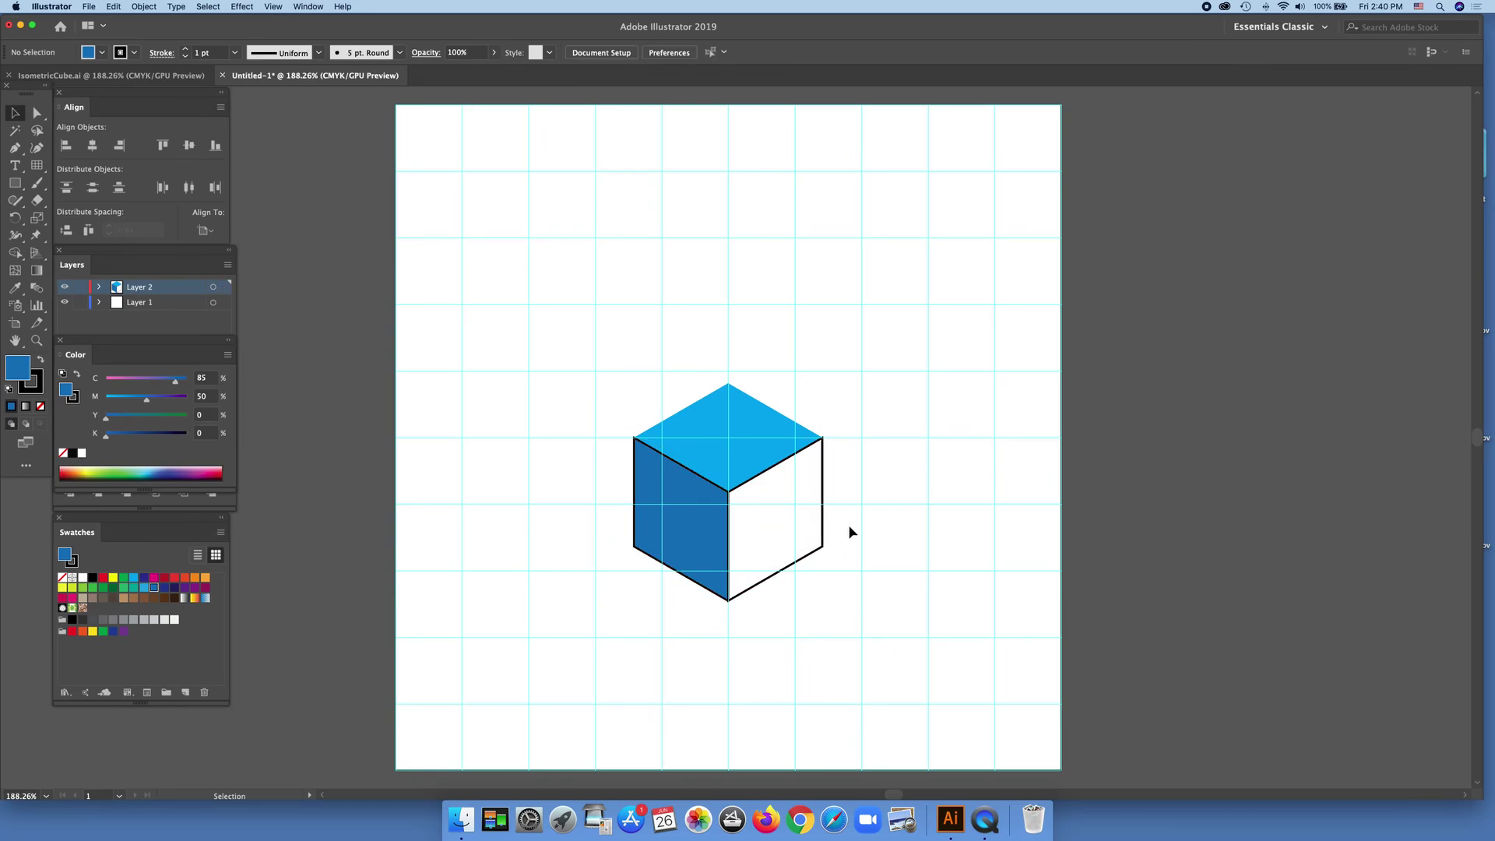
pyautogui.moveTo(850, 529); pyautogui.dragTo(675, 587)
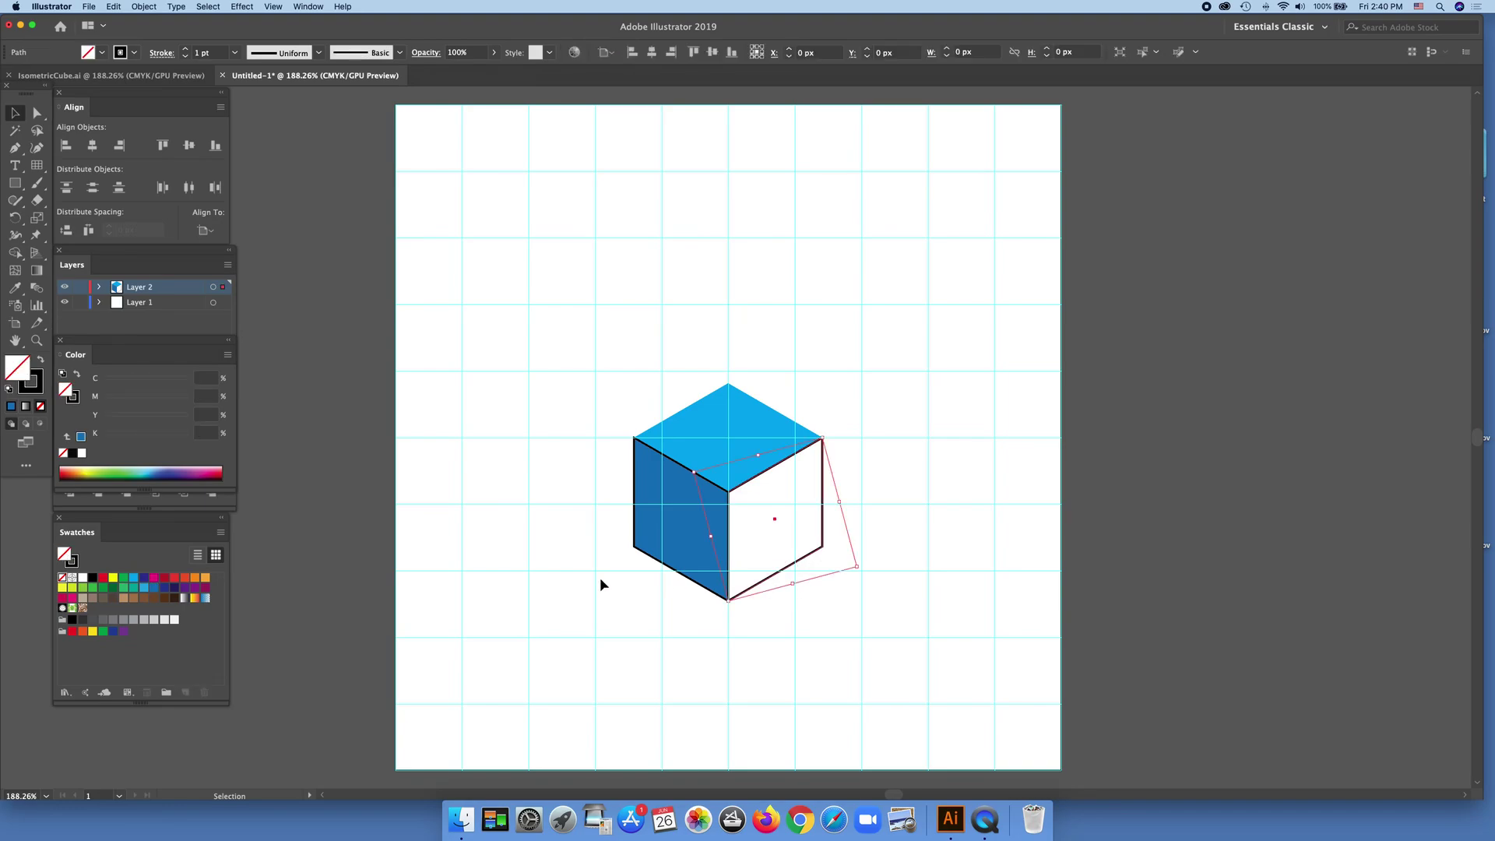
pyautogui.click(144, 577)
pyautogui.click(475, 601)
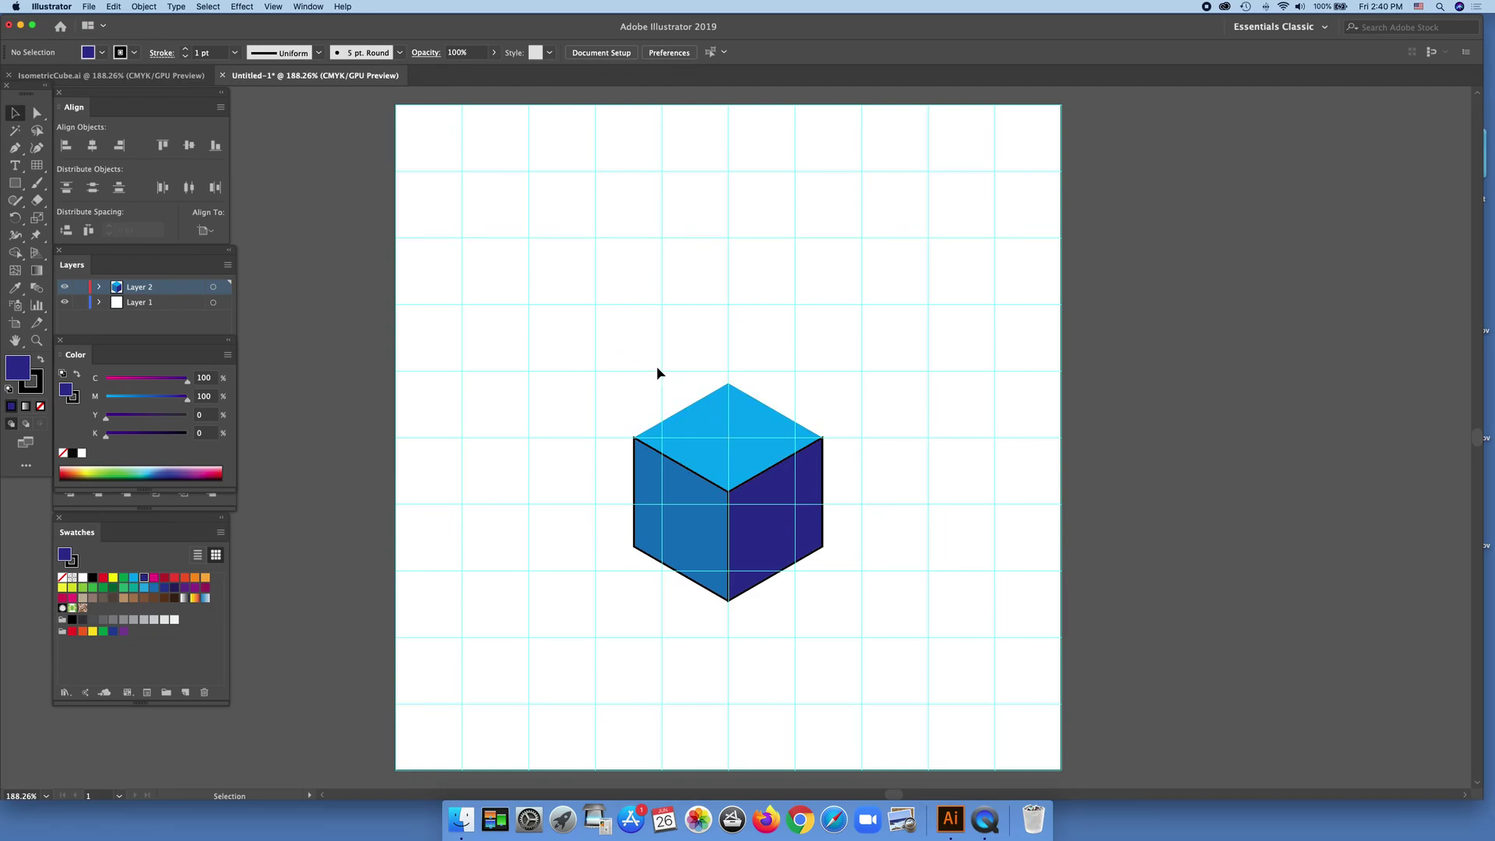
pyautogui.click(720, 422)
pyautogui.moveTo(720, 422); pyautogui.dragTo(723, 351)
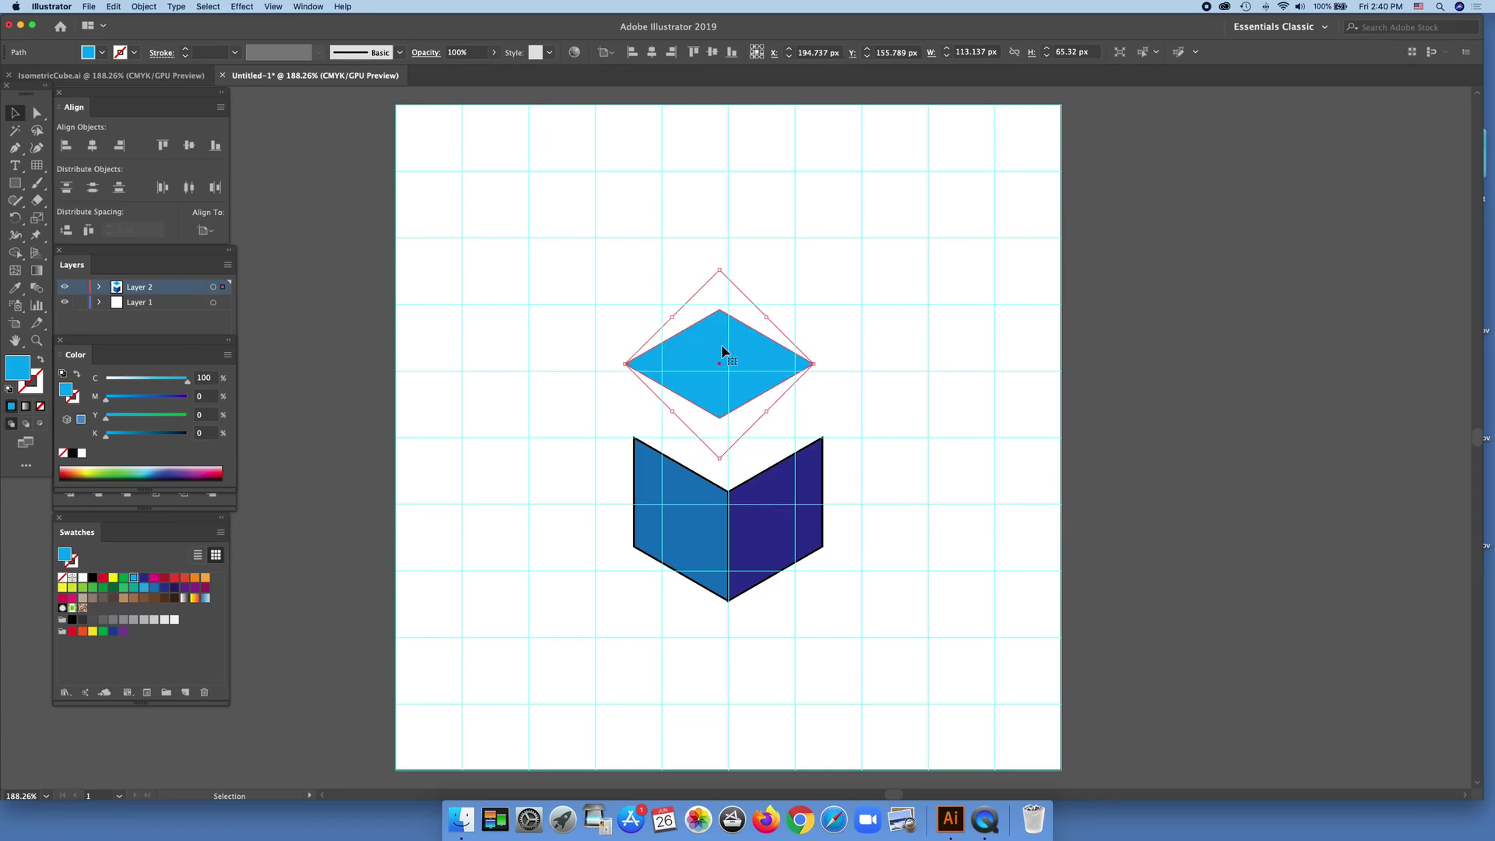
pyautogui.press('a')
pyautogui.press('super+z')
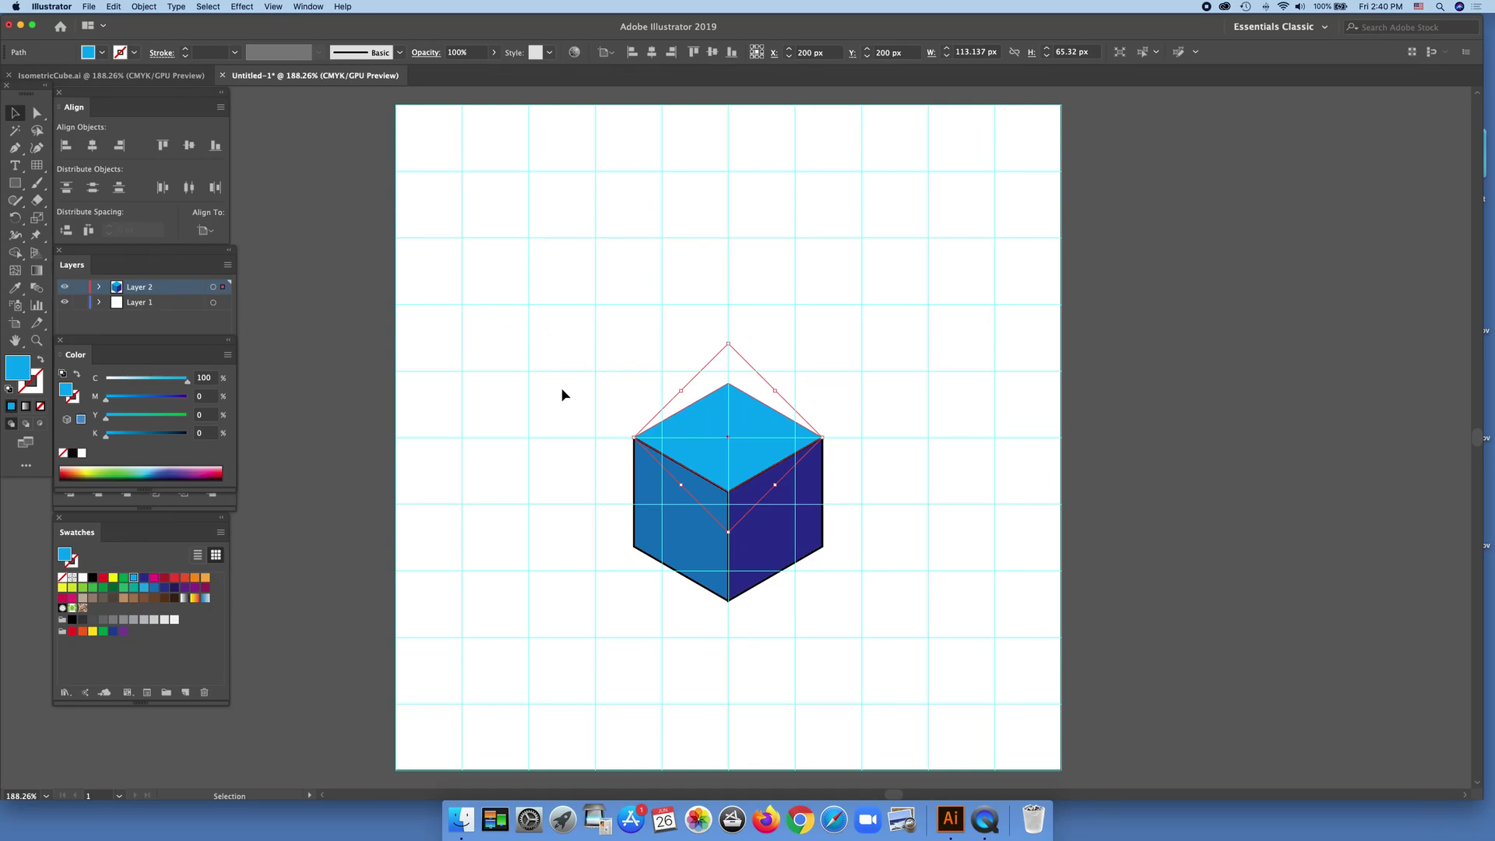
# Duplicate all three faces of the cube and place the copy over the artboard's upper-left edge, at about X -9 px, Y 114 px
pyautogui.moveTo(631, 401)
pyautogui.mouseDown()
pyautogui.moveTo(841, 617)
pyautogui.moveTo(830, 623)
pyautogui.mouseUp()
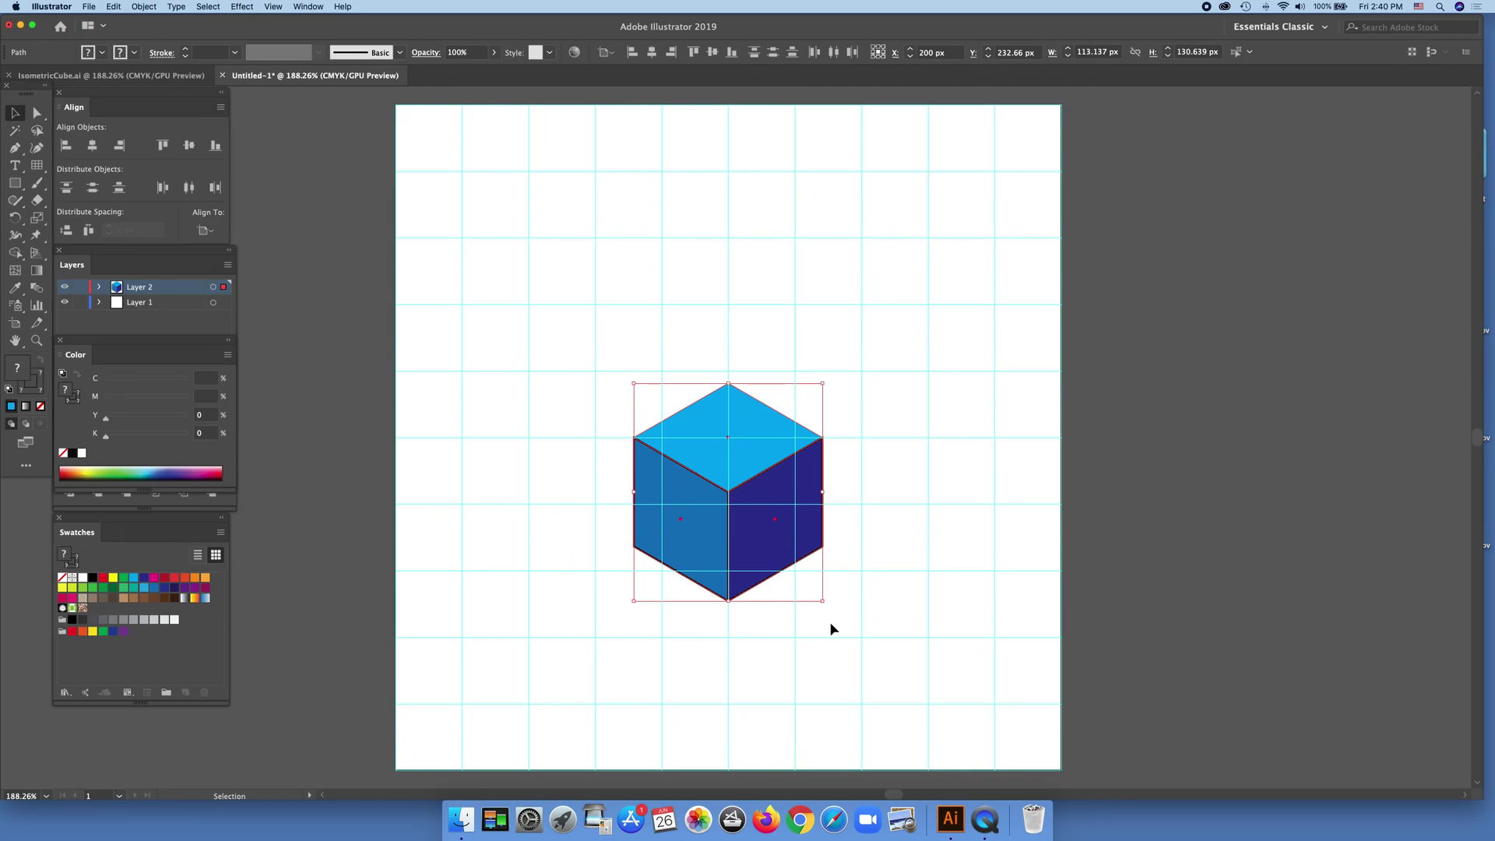
pyautogui.press('a')
pyautogui.press('v')
pyautogui.hotkey('ctrl', 'd')
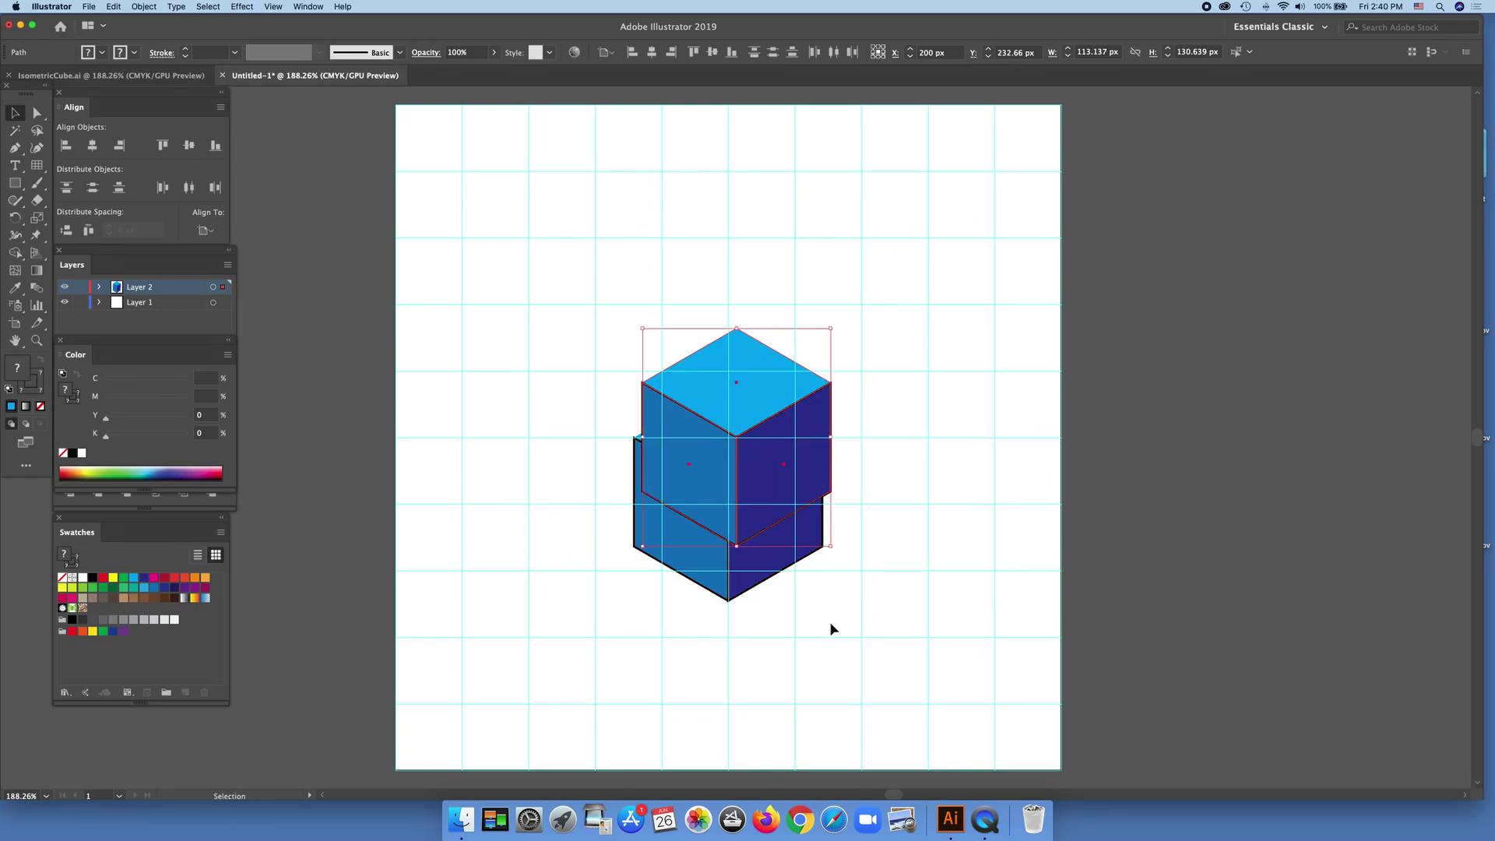
pyautogui.moveTo(738, 441); pyautogui.dragTo(423, 313)
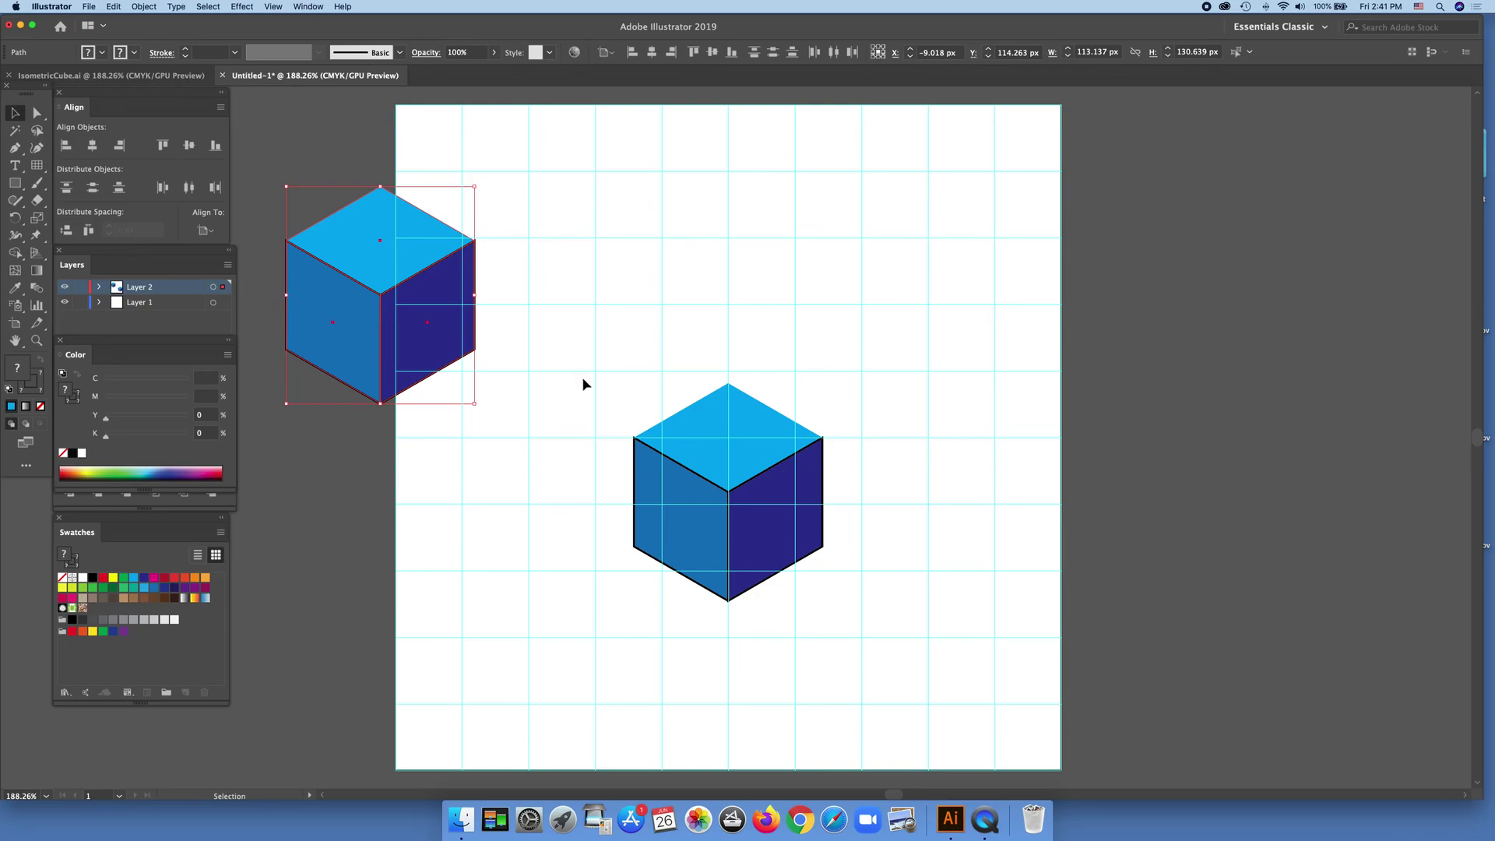
# Duplicate the original cube straight up by one edge height, snapping the copy on top at about X 200 px, Y 167 px
pyautogui.click(771, 549)
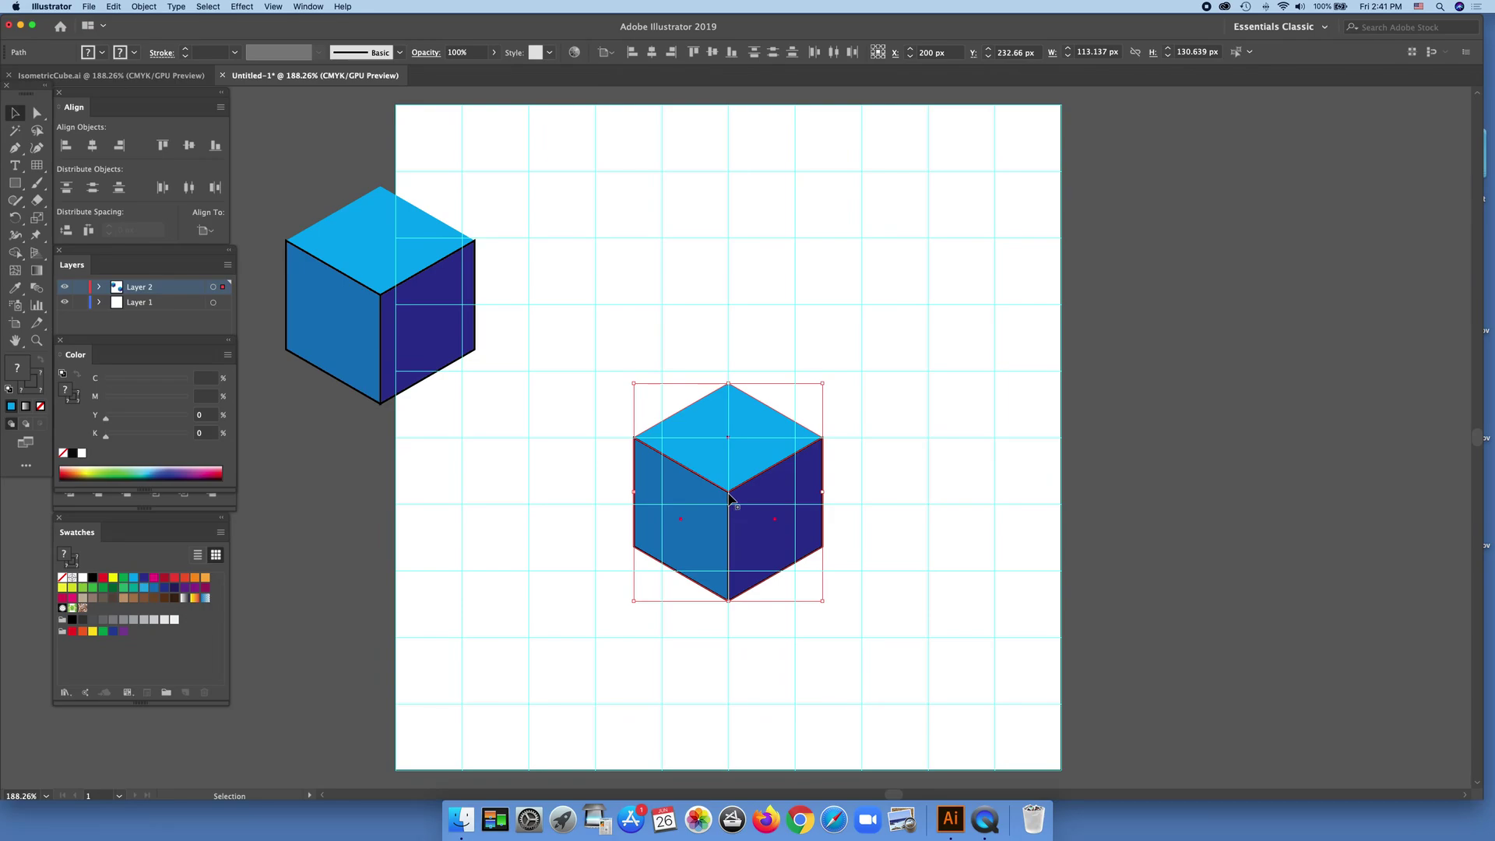
pyautogui.moveTo(731, 496); pyautogui.dragTo(730, 387)
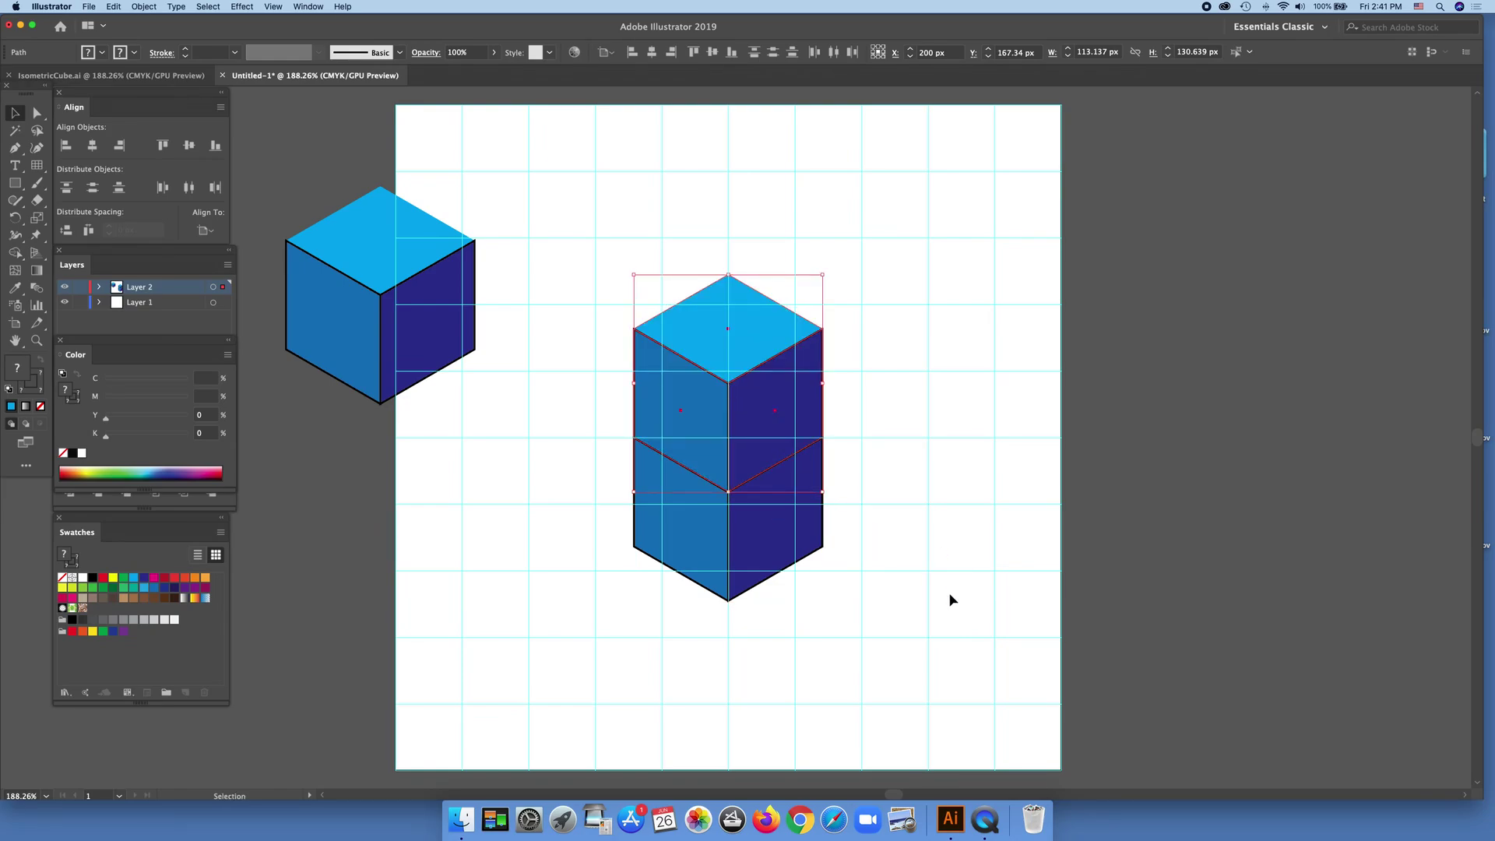
pyautogui.click(953, 637)
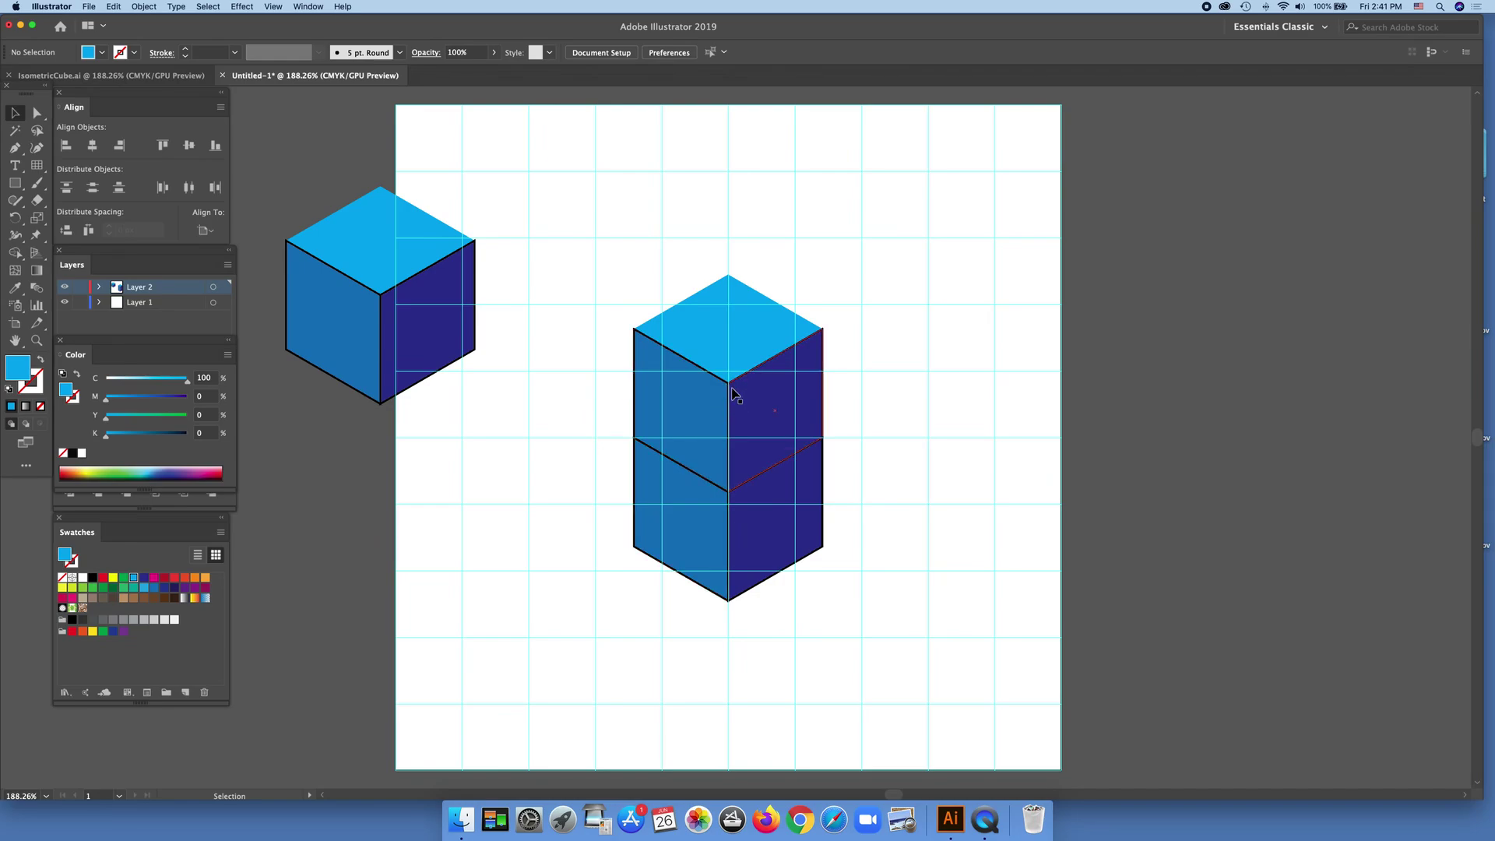
pyautogui.press('super+alt')
pyautogui.hscroll(-2, 732, 393)
pyautogui.scroll(1, 732, 394)
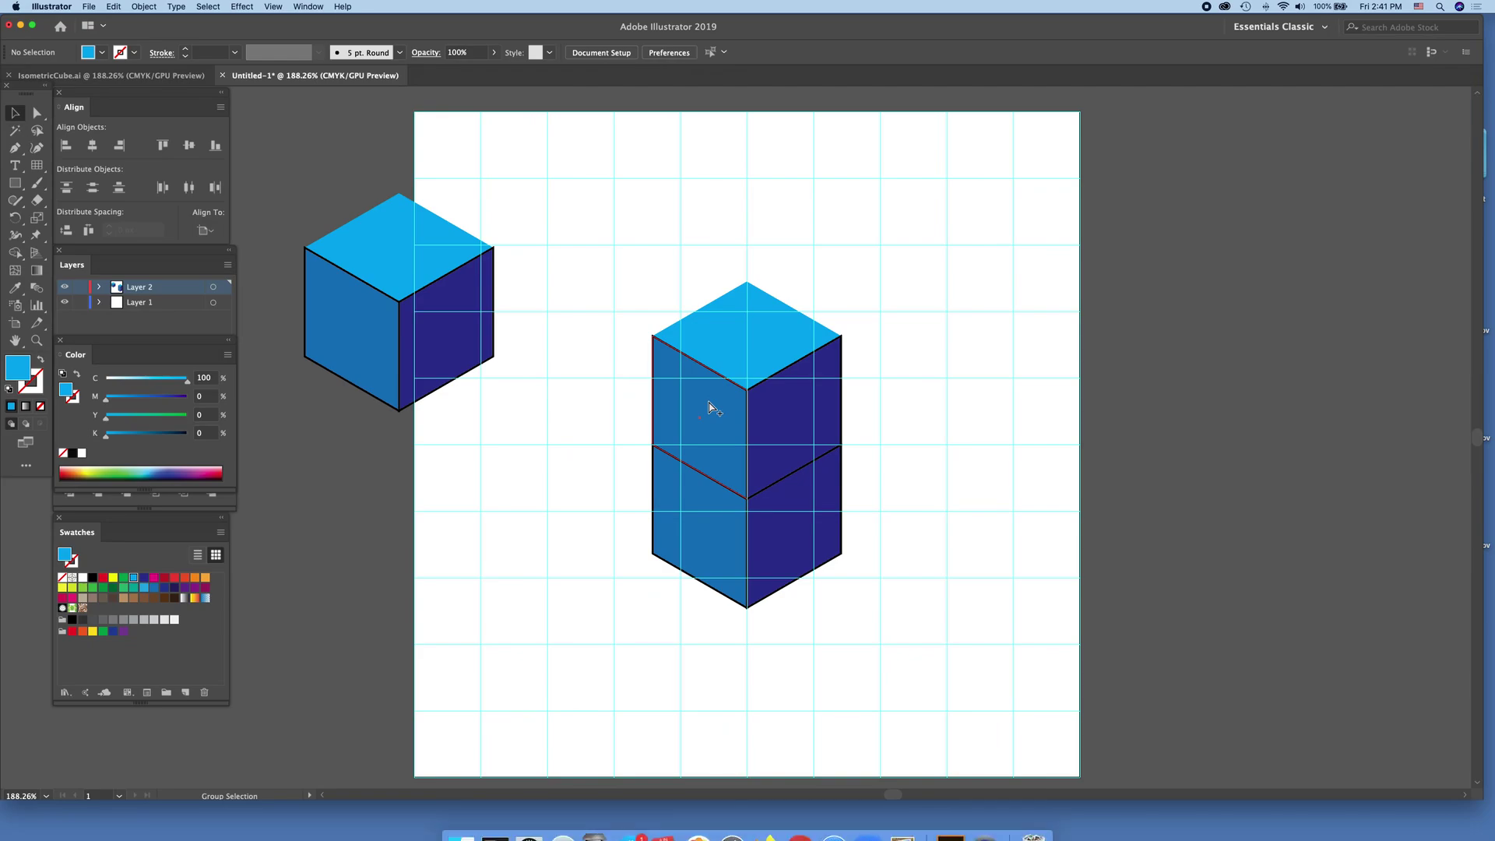
pyautogui.press('alt+super+d')
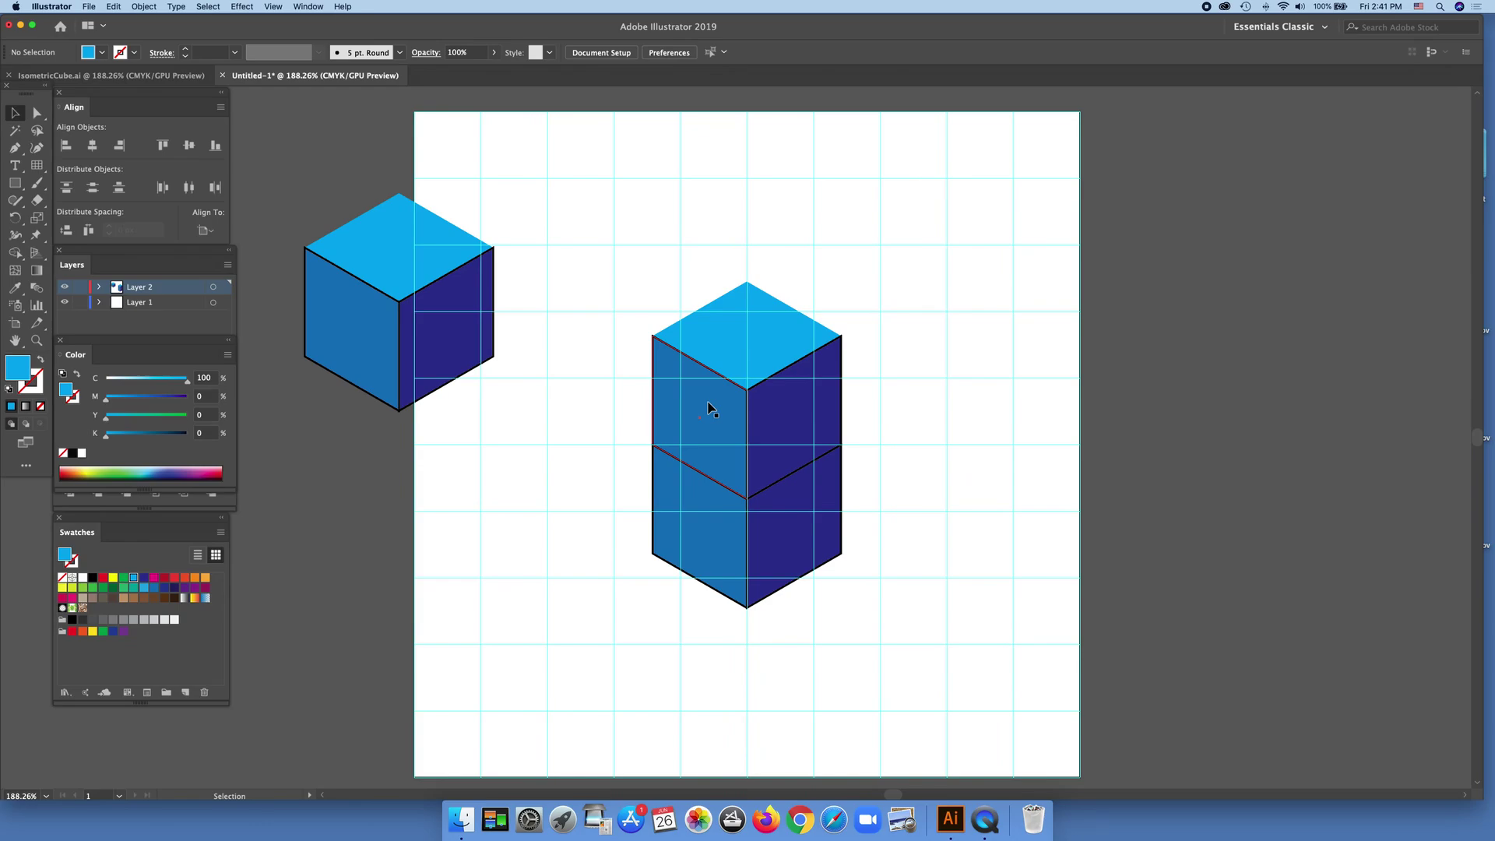
pyautogui.press('shift')
pyautogui.press('alt+super+d')
pyautogui.hotkey('shift', 'd')
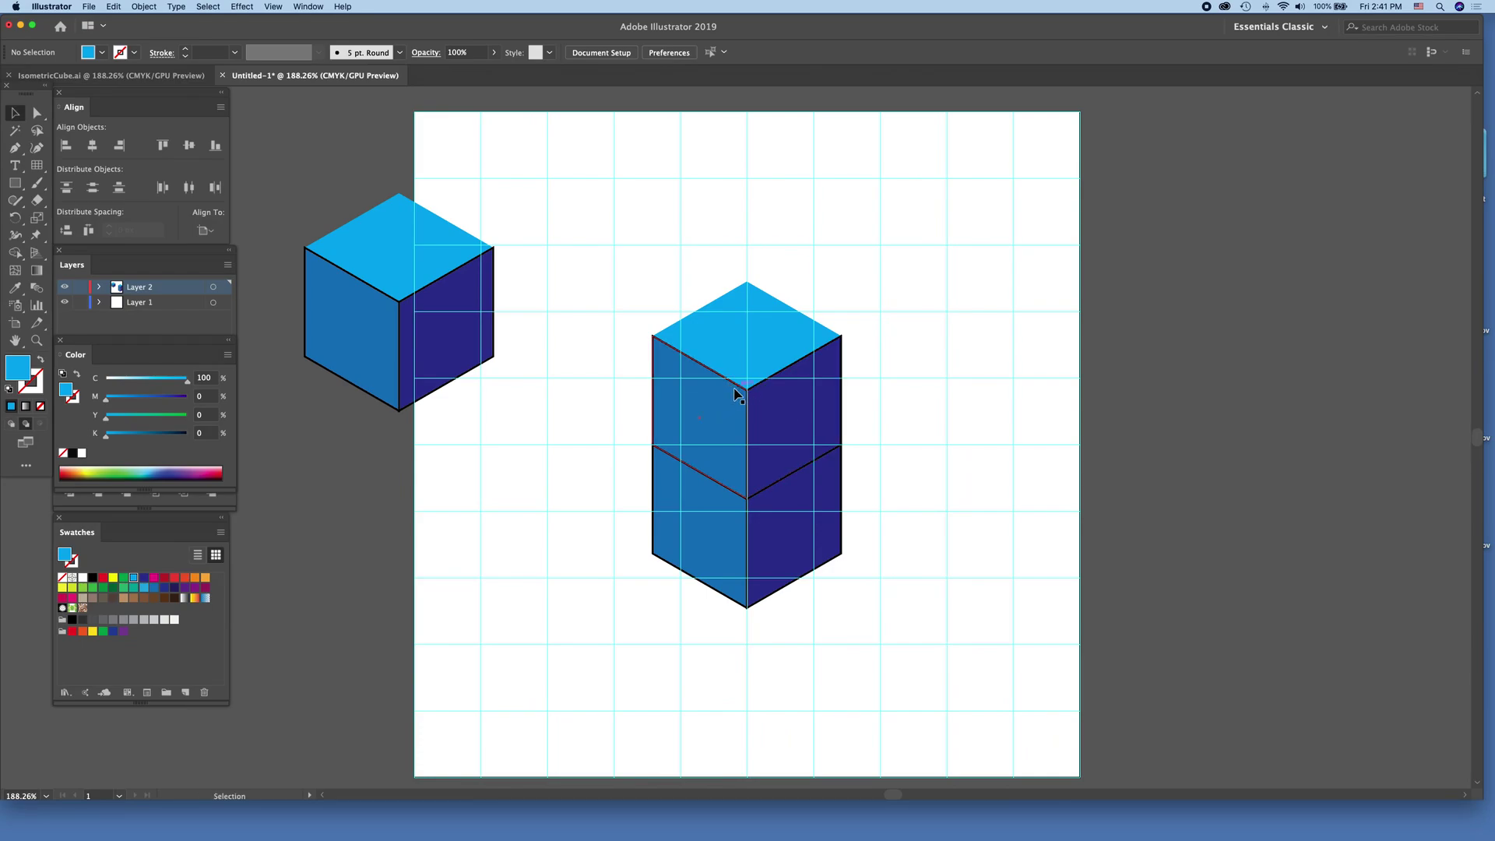
pyautogui.click(583, 352)
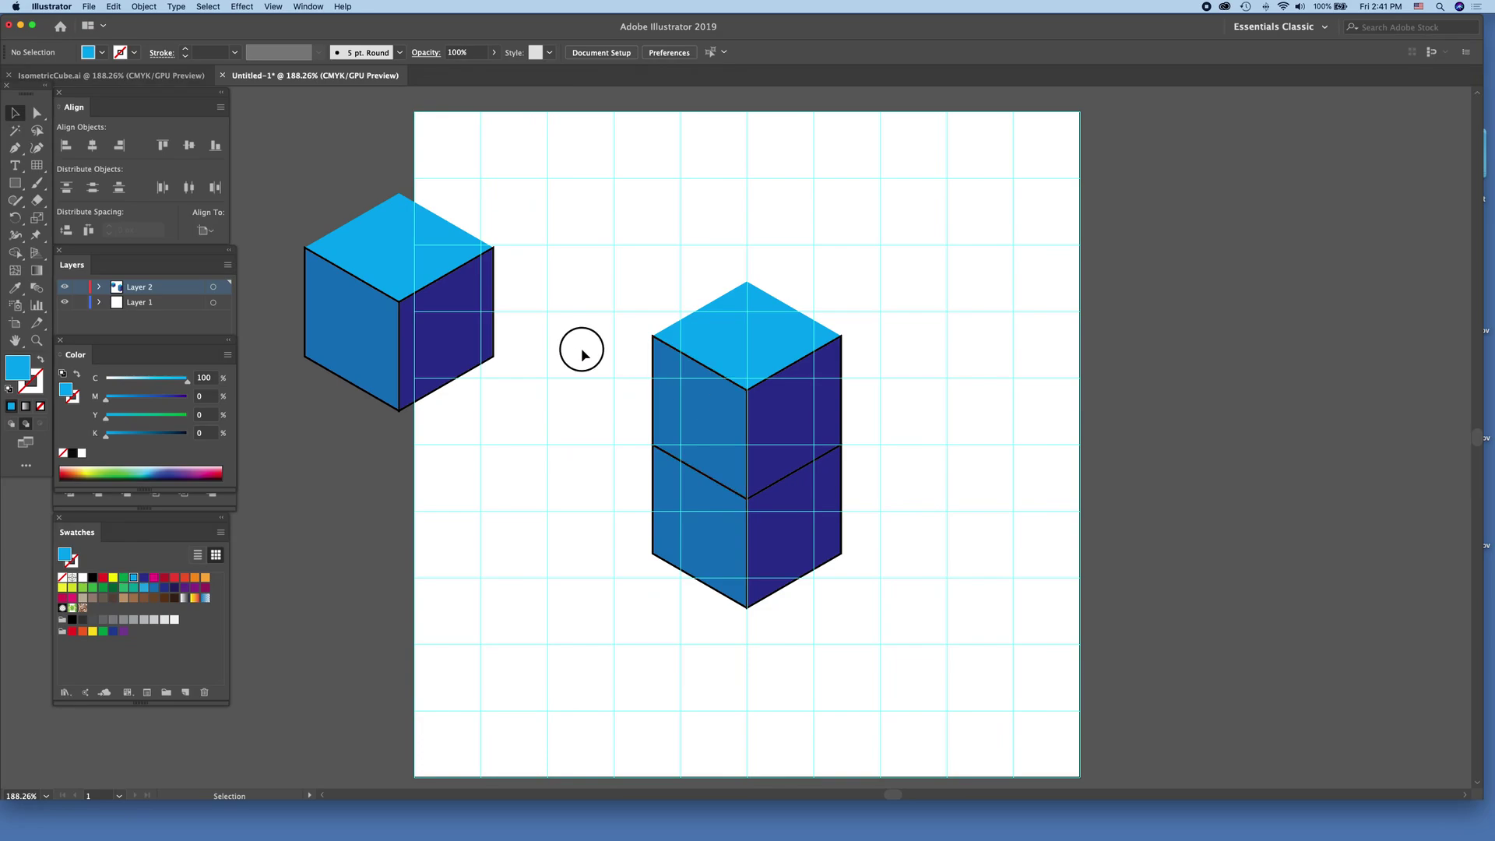
# Duplicate the upper cube straight up by one edge height, snapping the copy in place at about X 200 px, Y 102 px
pyautogui.click(718, 403)
pyautogui.moveTo(718, 404); pyautogui.dragTo(720, 401)
pyautogui.press('a')
pyautogui.press('v')
pyautogui.moveTo(721, 394); pyautogui.dragTo(719, 400)
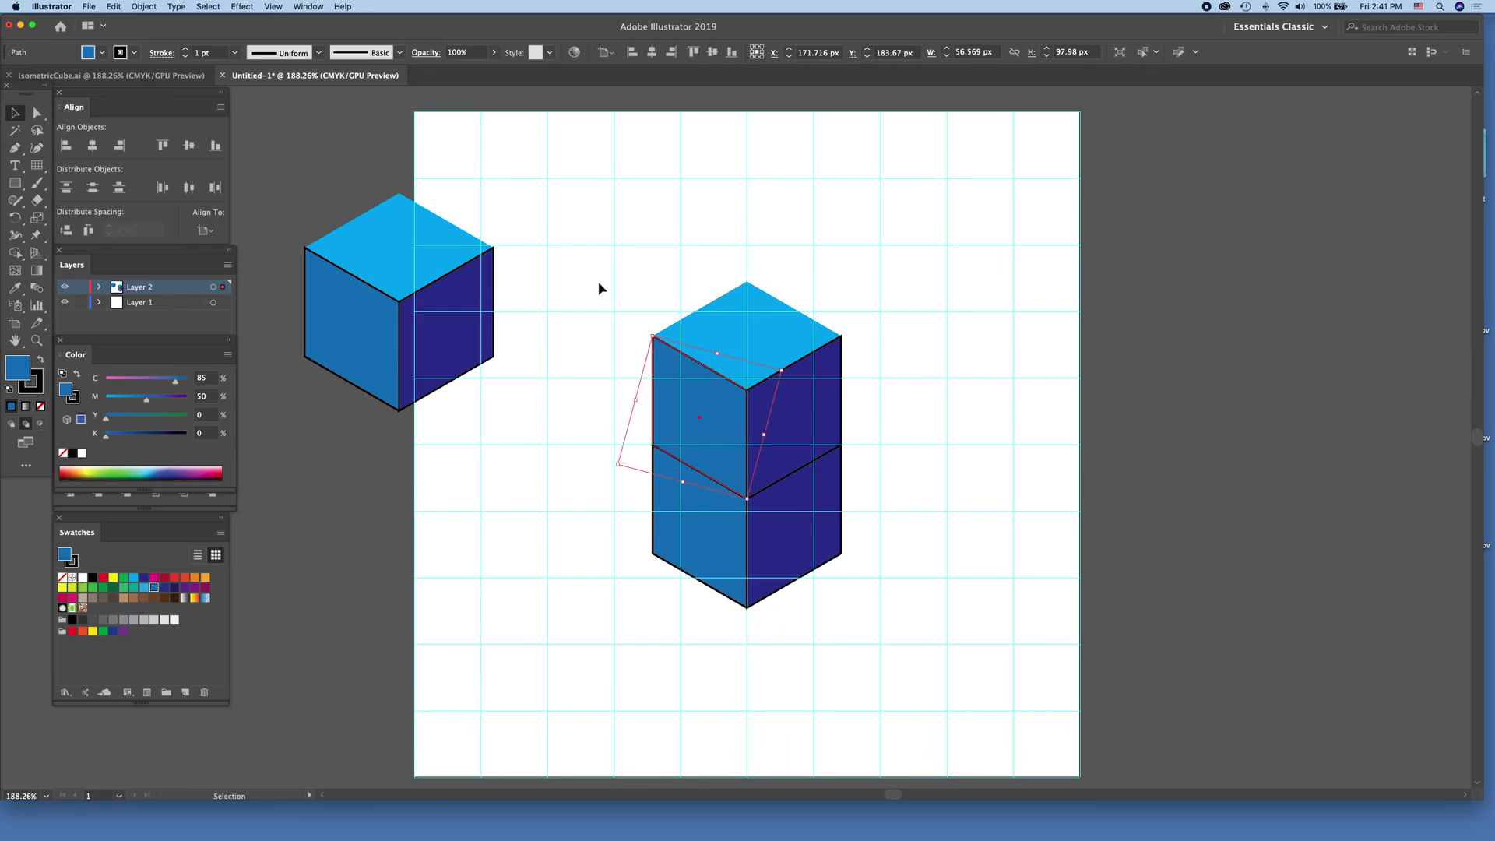
pyautogui.moveTo(601, 285)
pyautogui.mouseDown()
pyautogui.moveTo(736, 337)
pyautogui.moveTo(848, 408)
pyautogui.mouseUp()
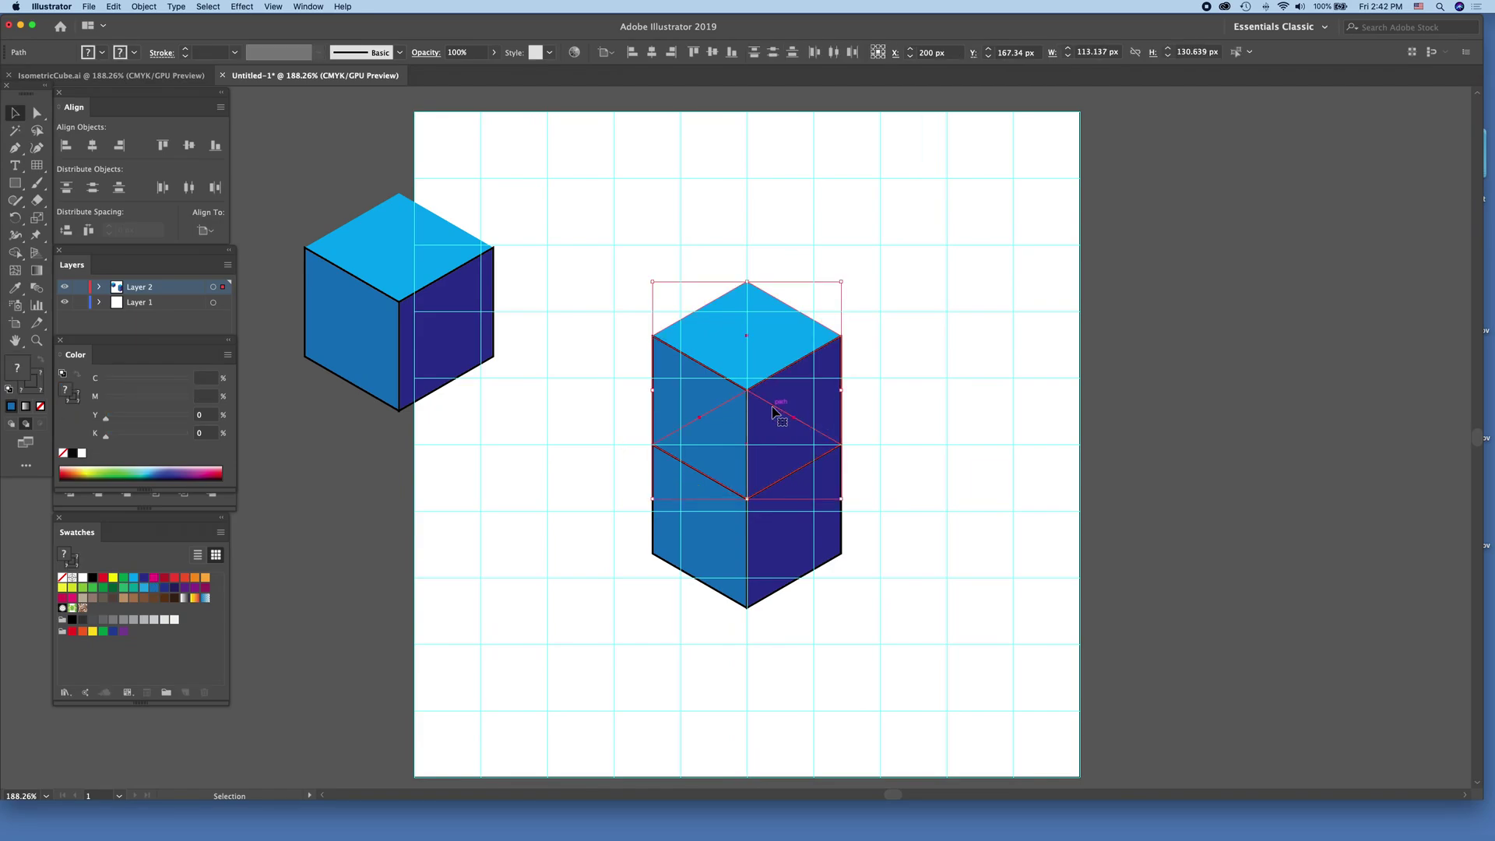
pyautogui.press('a')
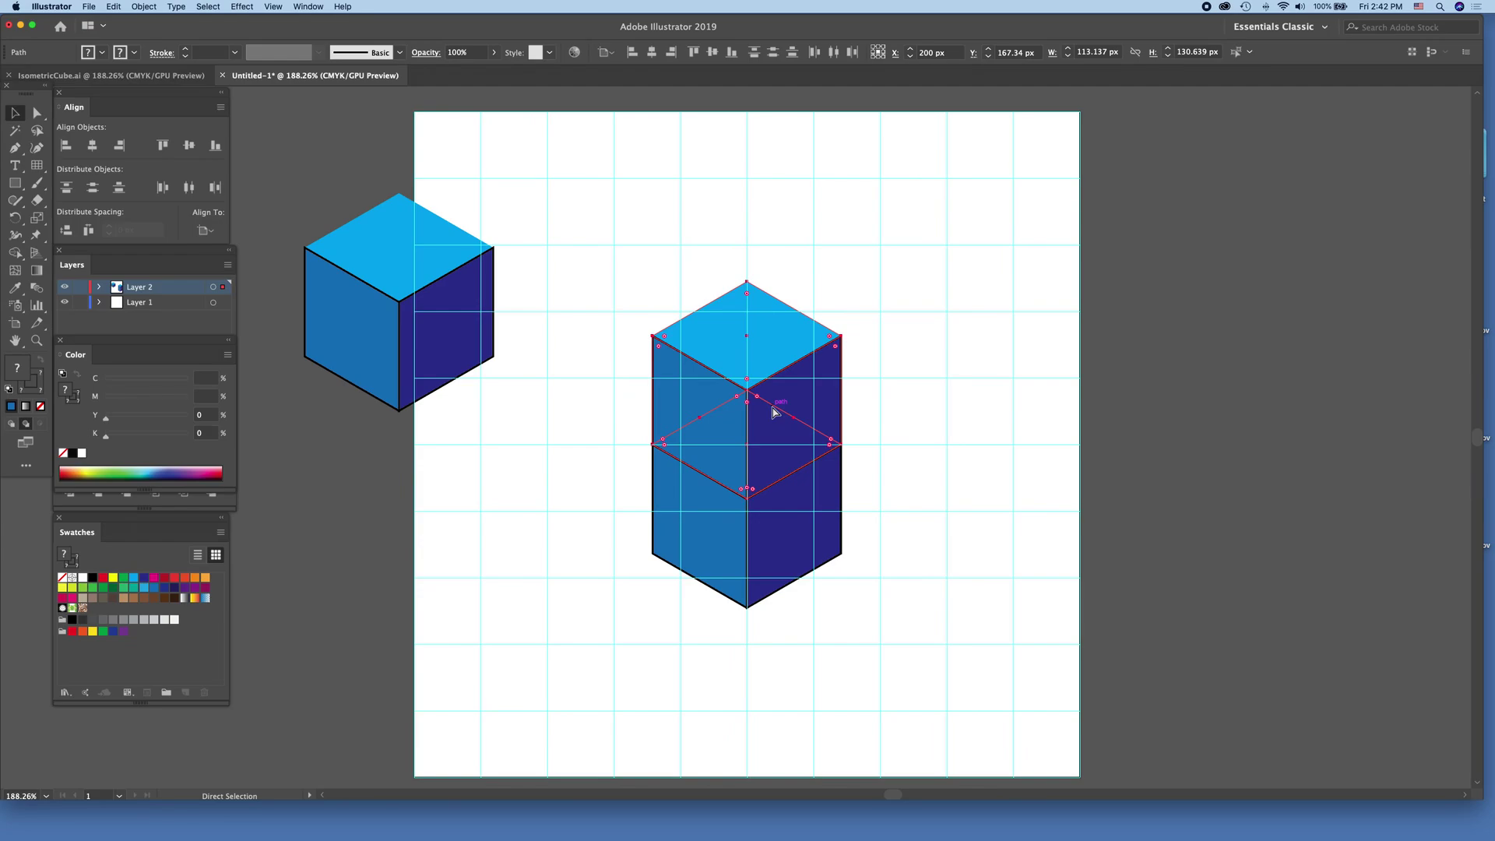
pyautogui.moveTo(747, 395); pyautogui.dragTo(755, 287)
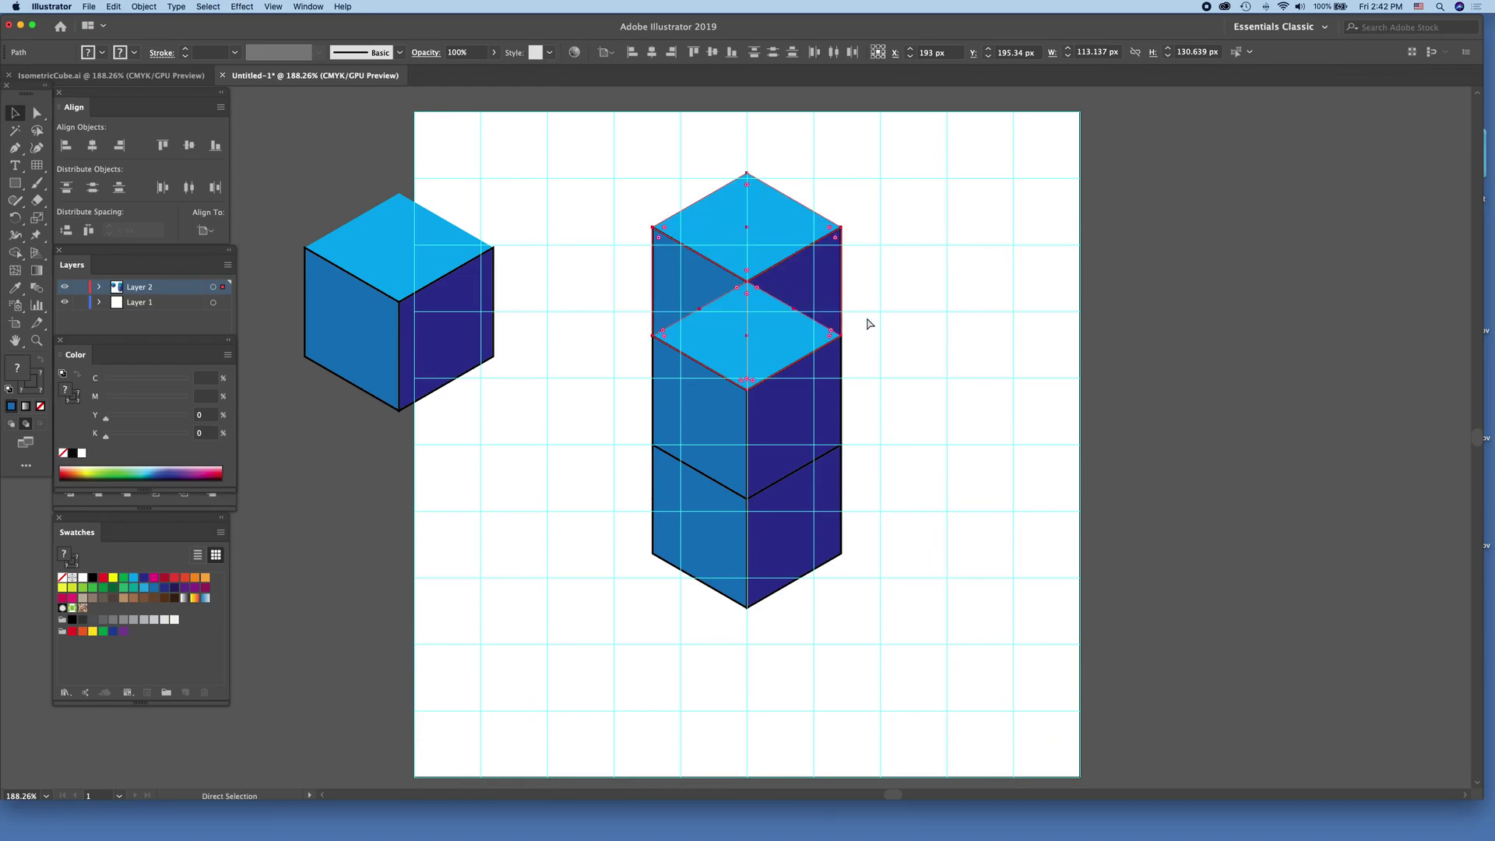
pyautogui.click(929, 393)
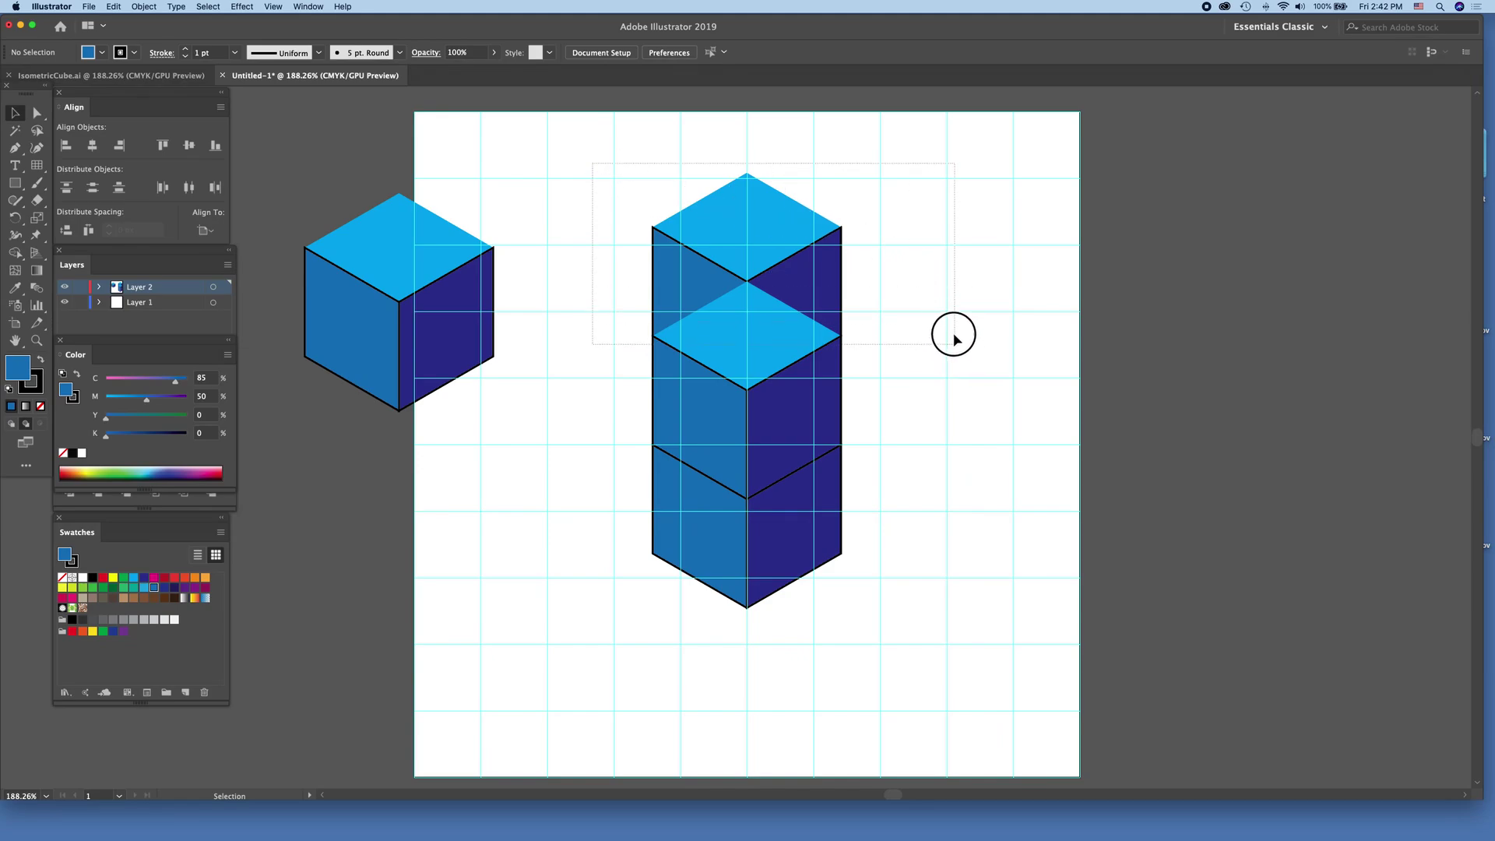
# Try moving the third cube aside to the artboard's upper-right edge, at about X 349 px, Y 112 px, and undo the move
pyautogui.click(762, 305)
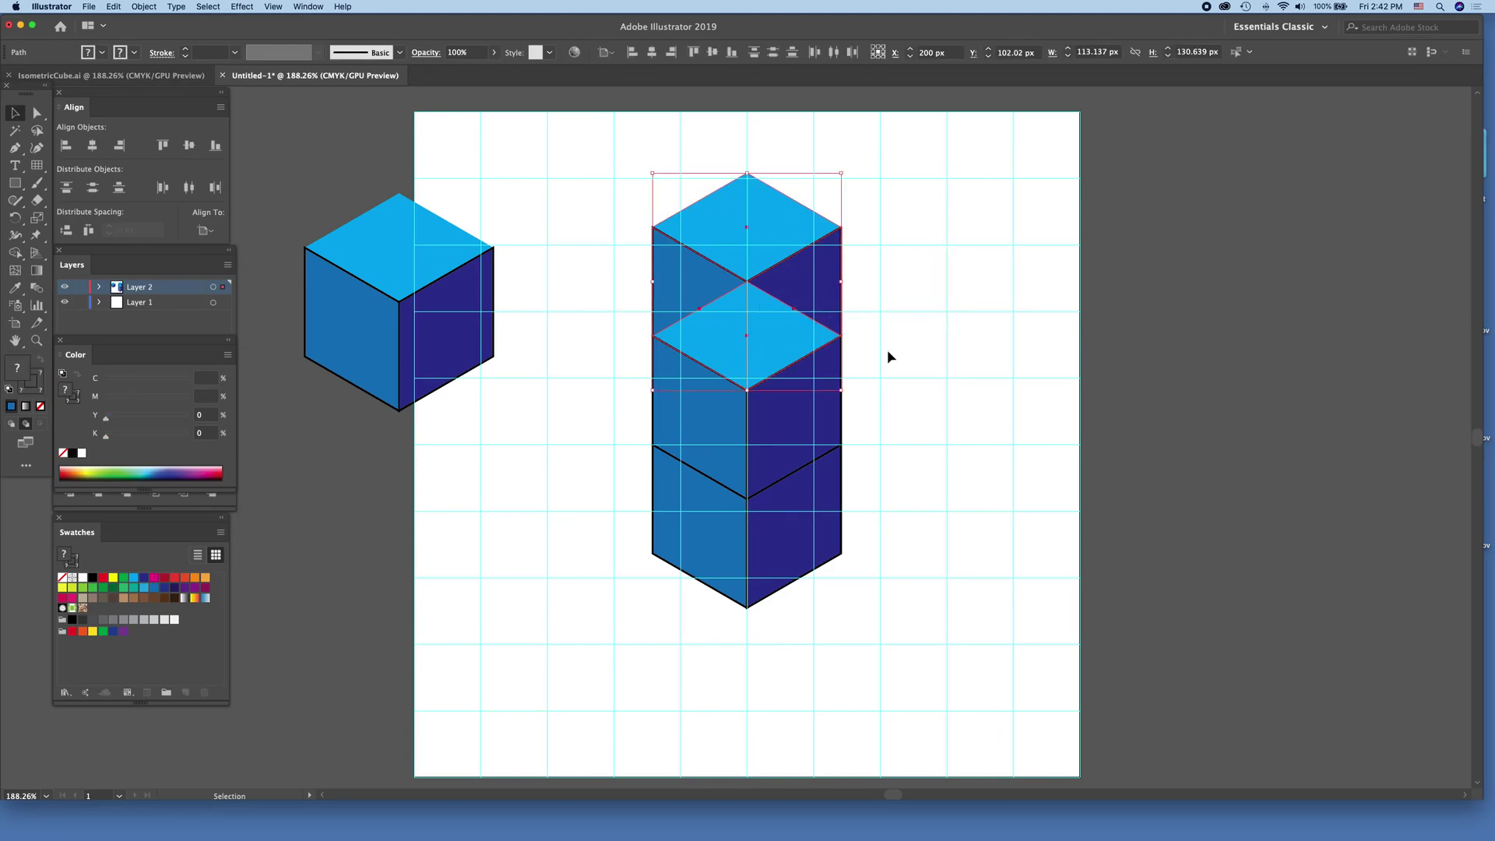
pyautogui.moveTo(746, 288); pyautogui.dragTo(993, 305)
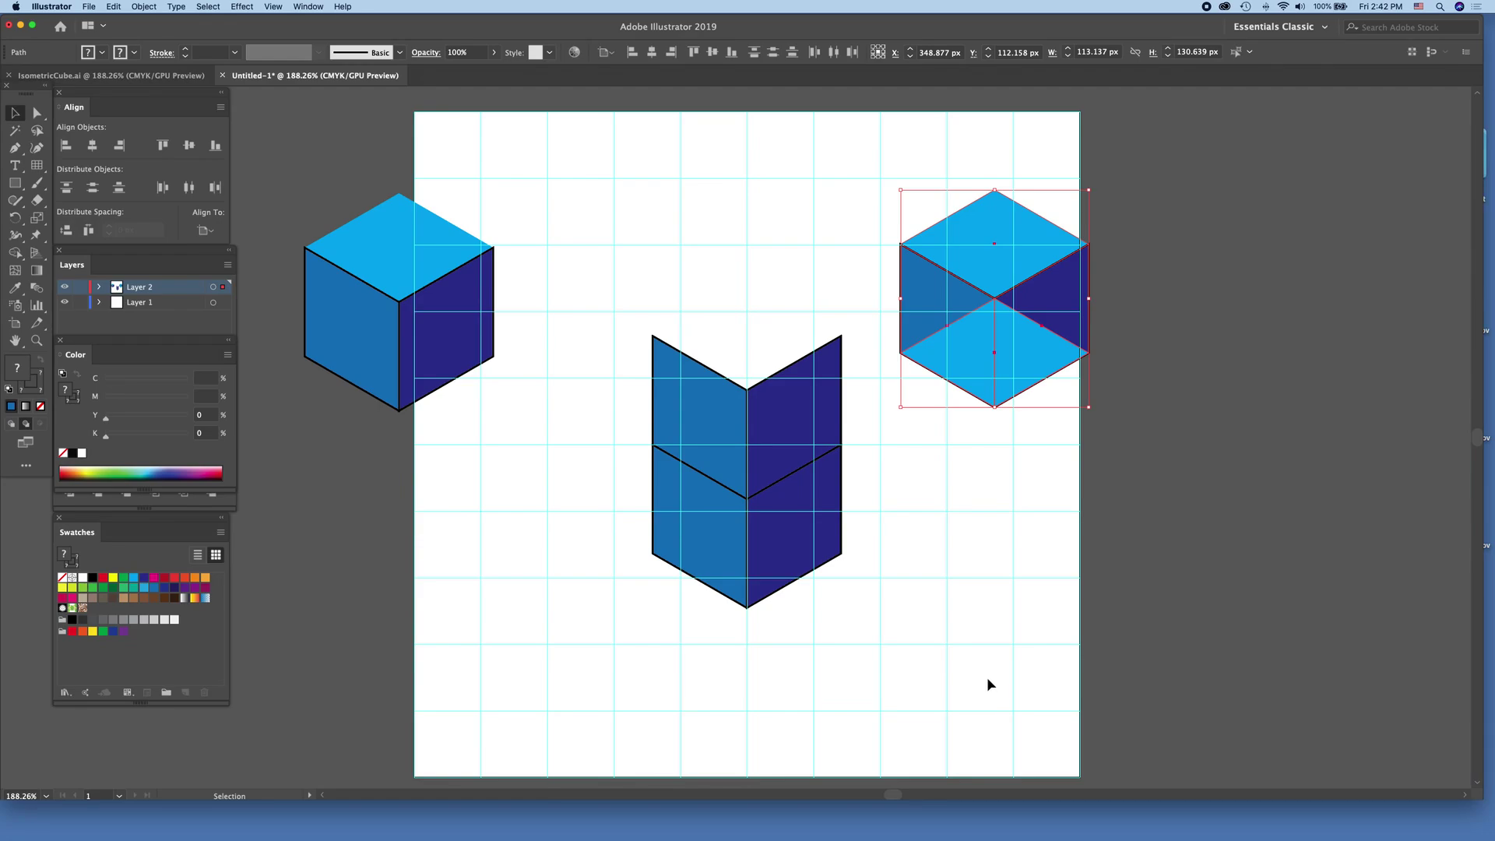
pyautogui.press('super+z')
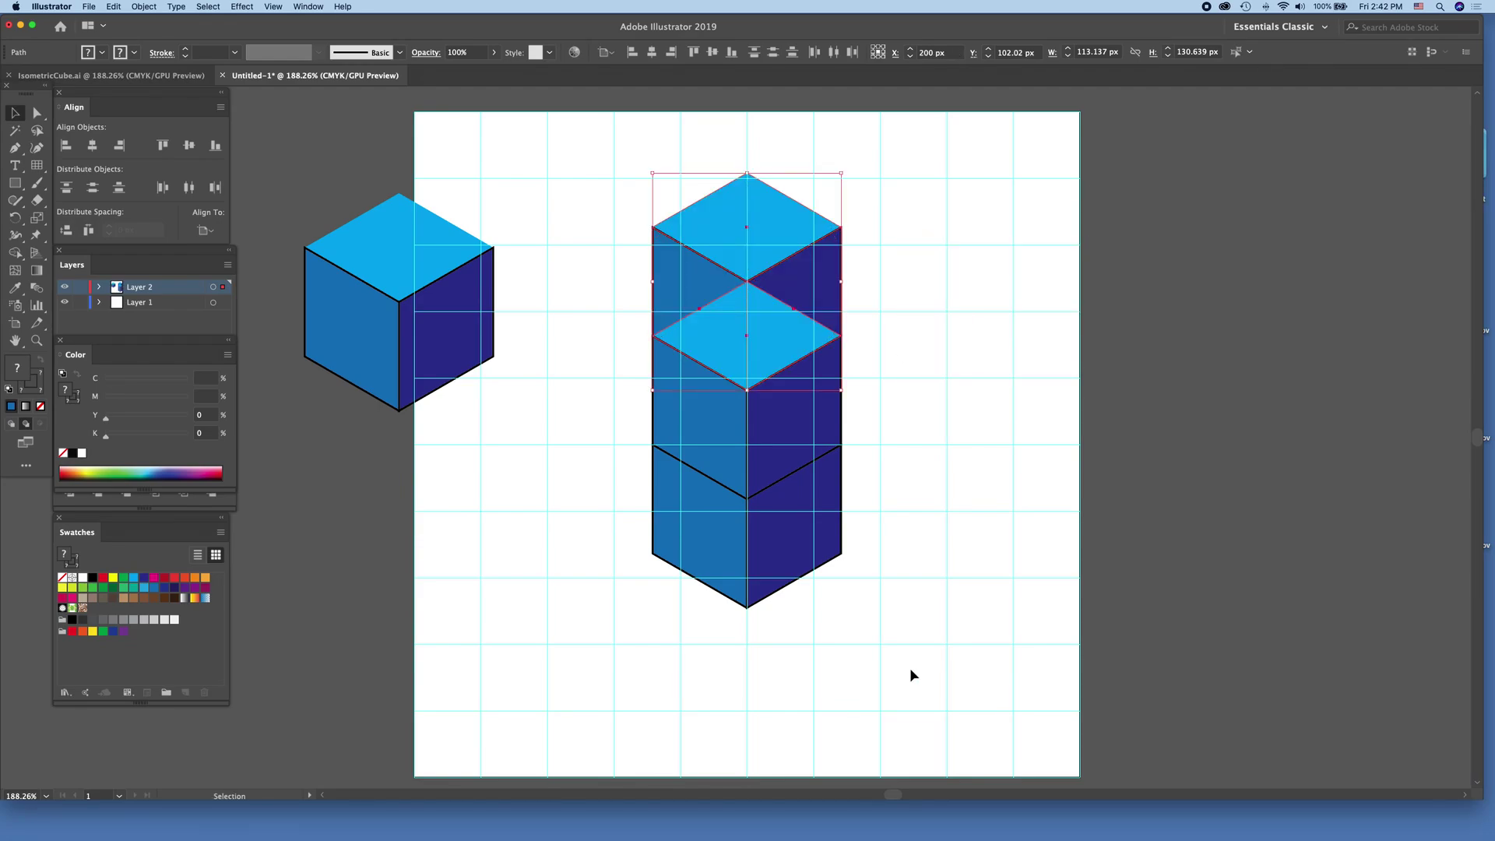
pyautogui.click(956, 426)
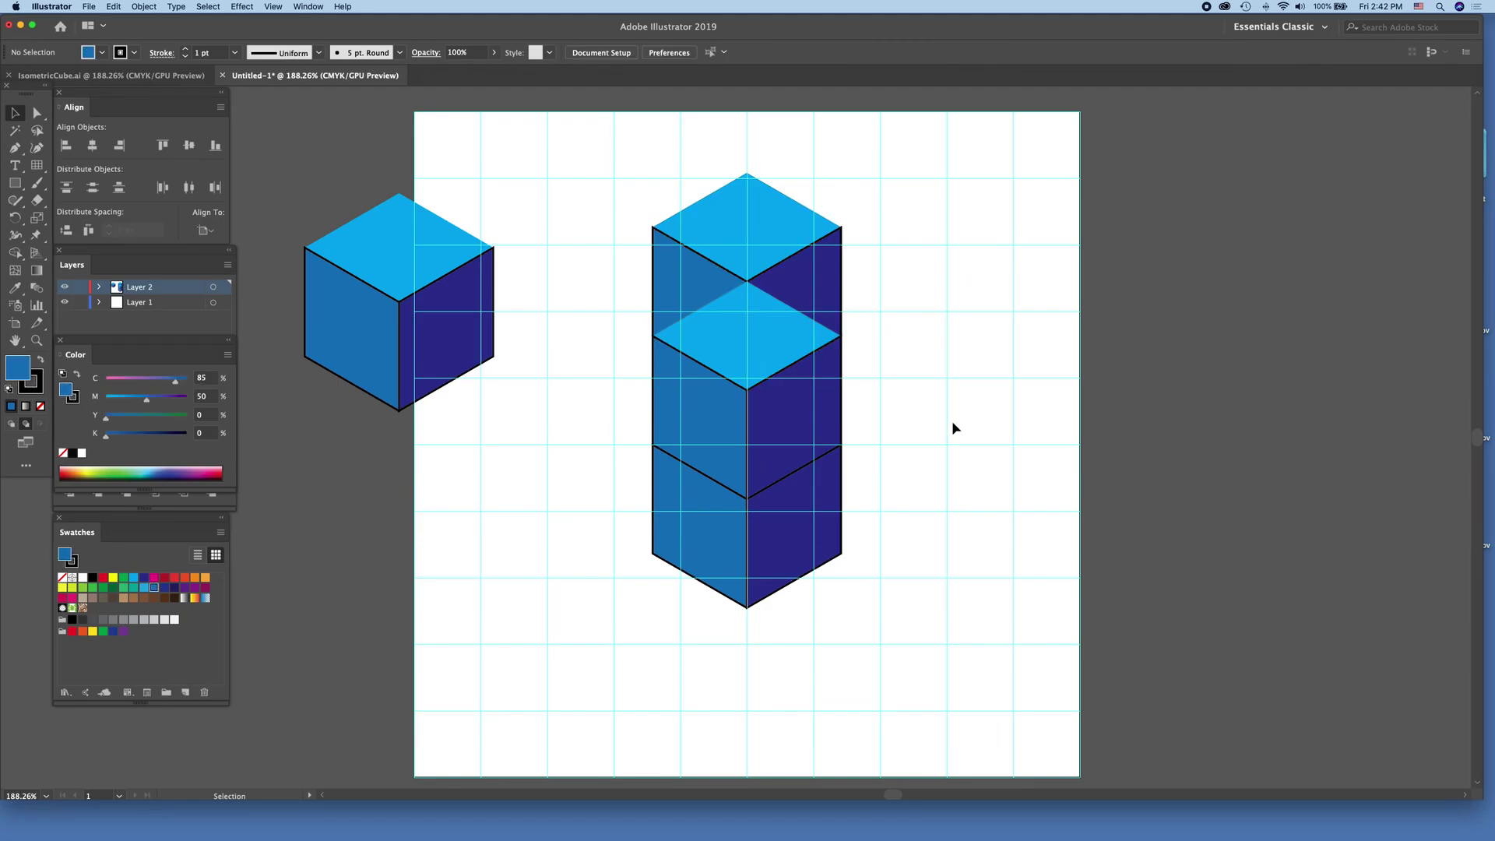
# Undo the stacked duplicates back to the single original cube in the artboard's center
pyautogui.press('super+z')
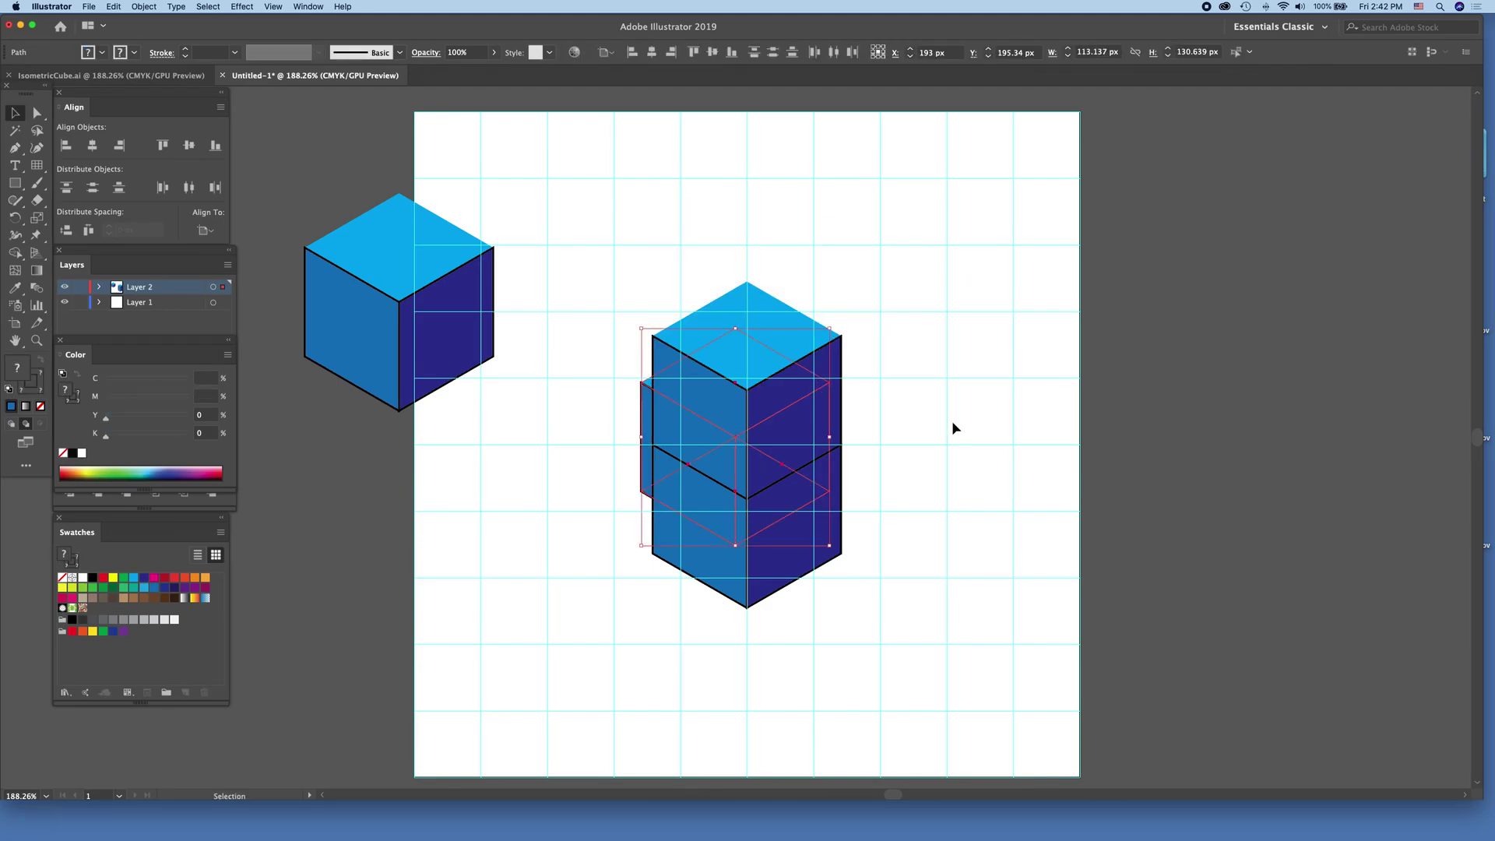
pyautogui.press('super+z')
pyautogui.press('super+z')
pyautogui.press('super+z')
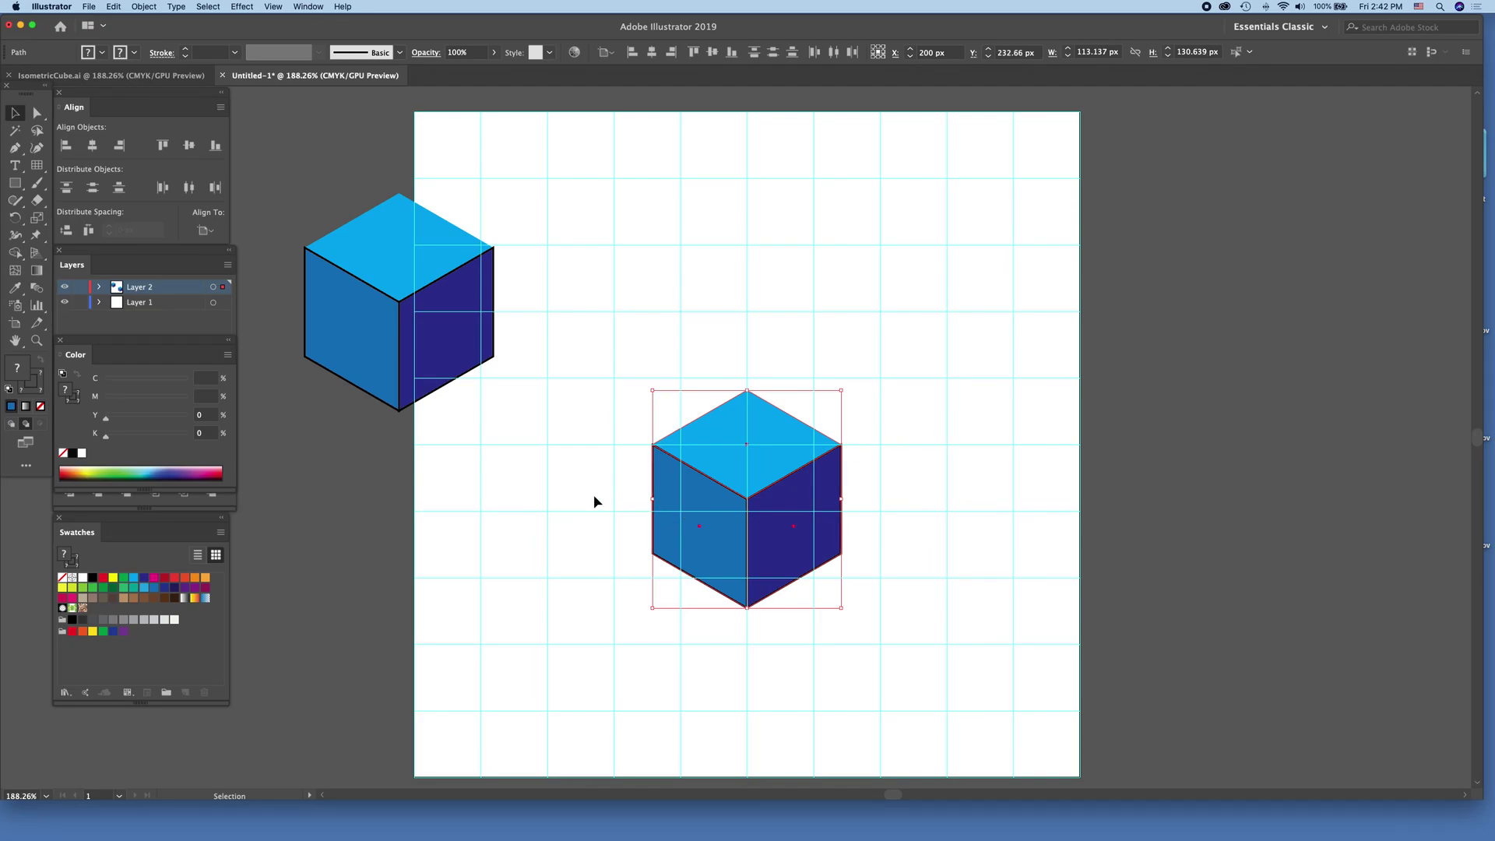
# Paste a copy of the original cube and snap it one edge height above, at about X 200 px, Y 167 px
pyautogui.press('a')
pyautogui.press('super+c')
pyautogui.press('super+v')
pyautogui.press('v')
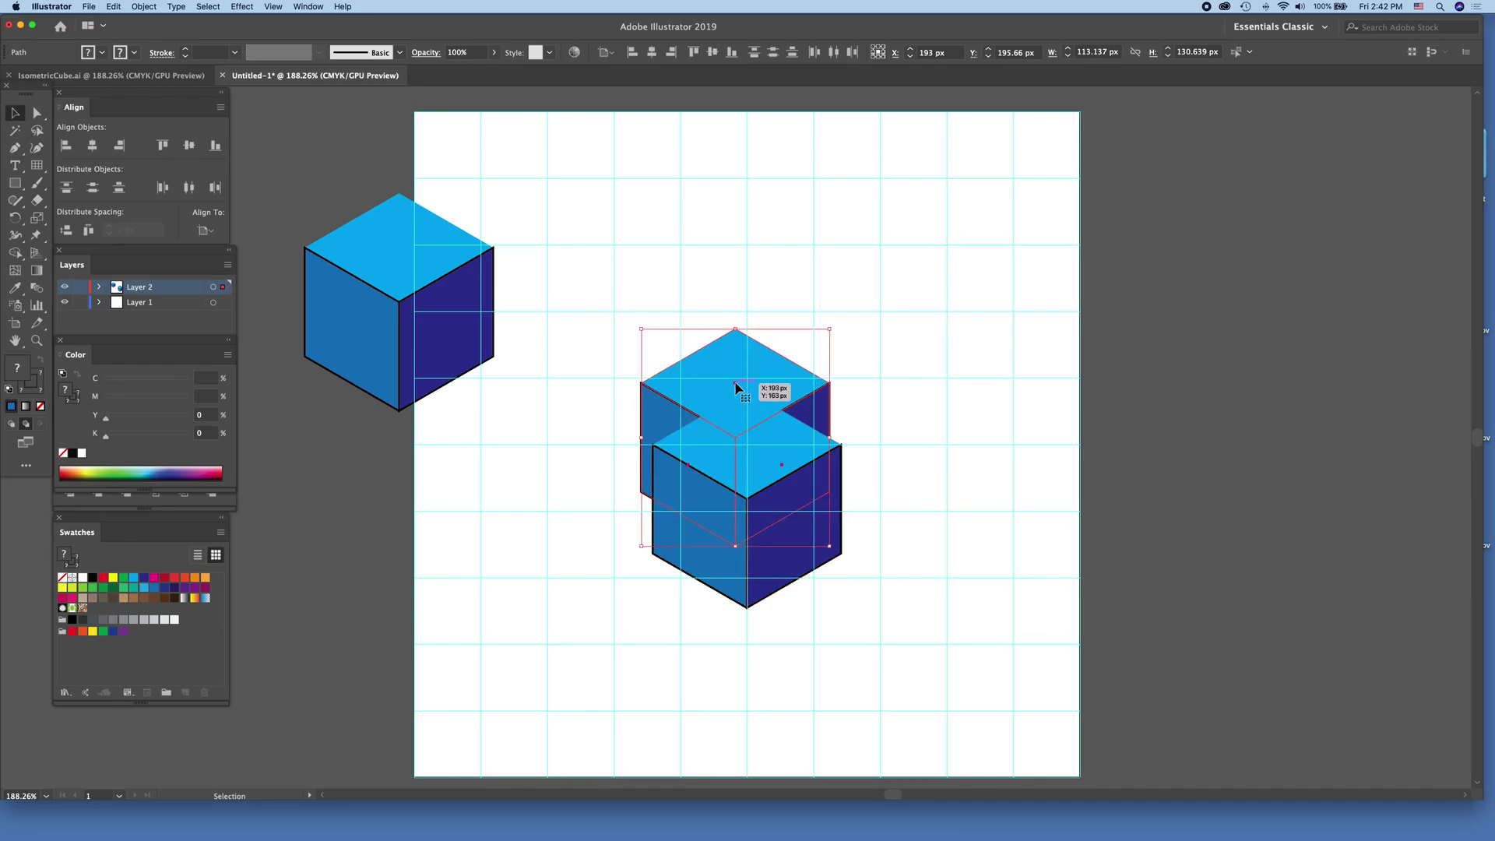
pyautogui.moveTo(735, 387); pyautogui.dragTo(746, 342)
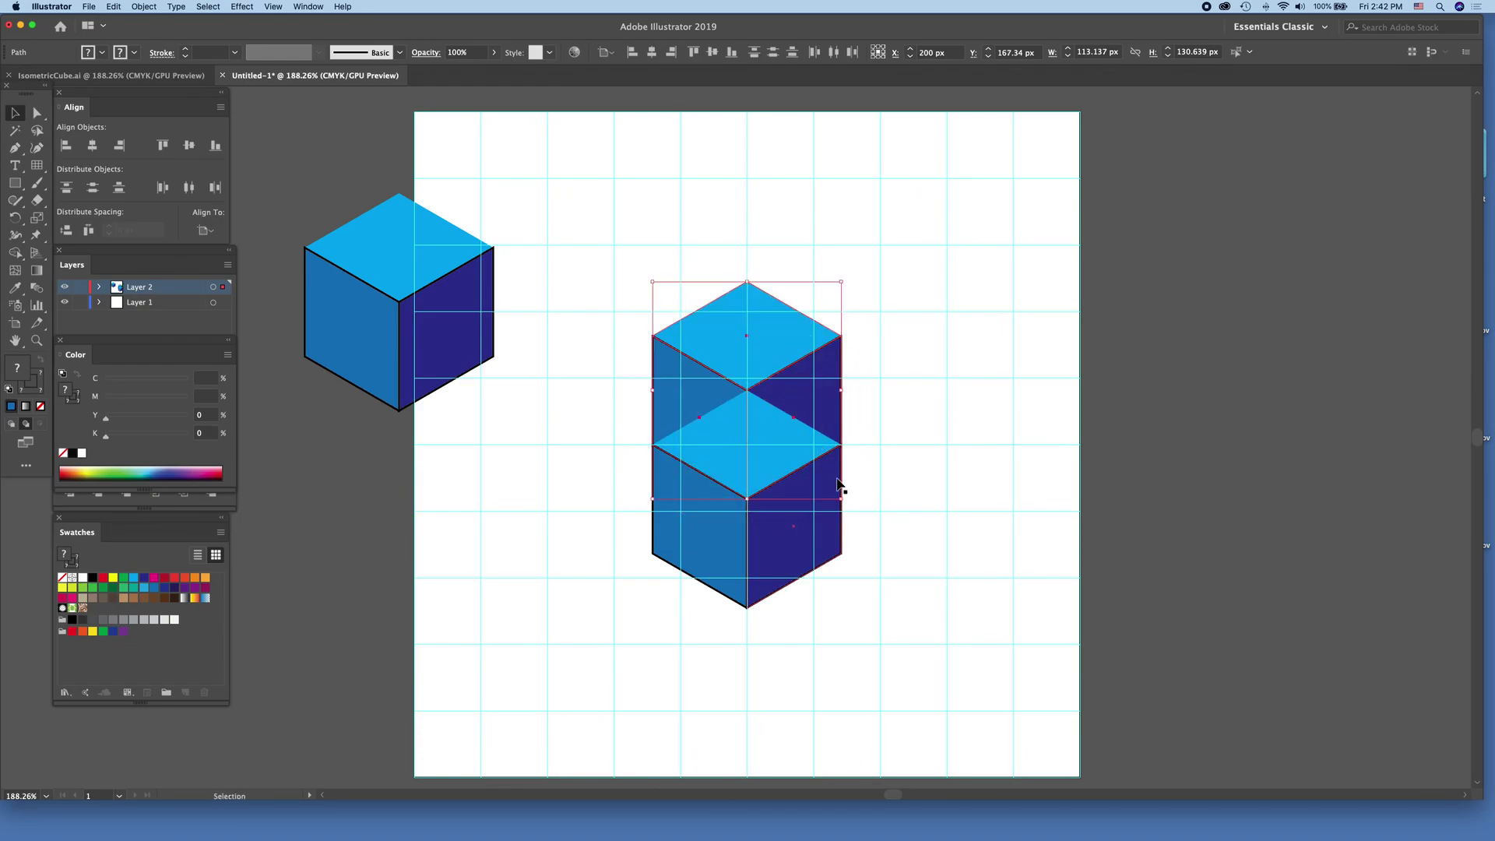
# Paste another copy of the cube and place it over the artboard's upper-right edge, at about X 365 px, Y 99 px
pyautogui.press('super')
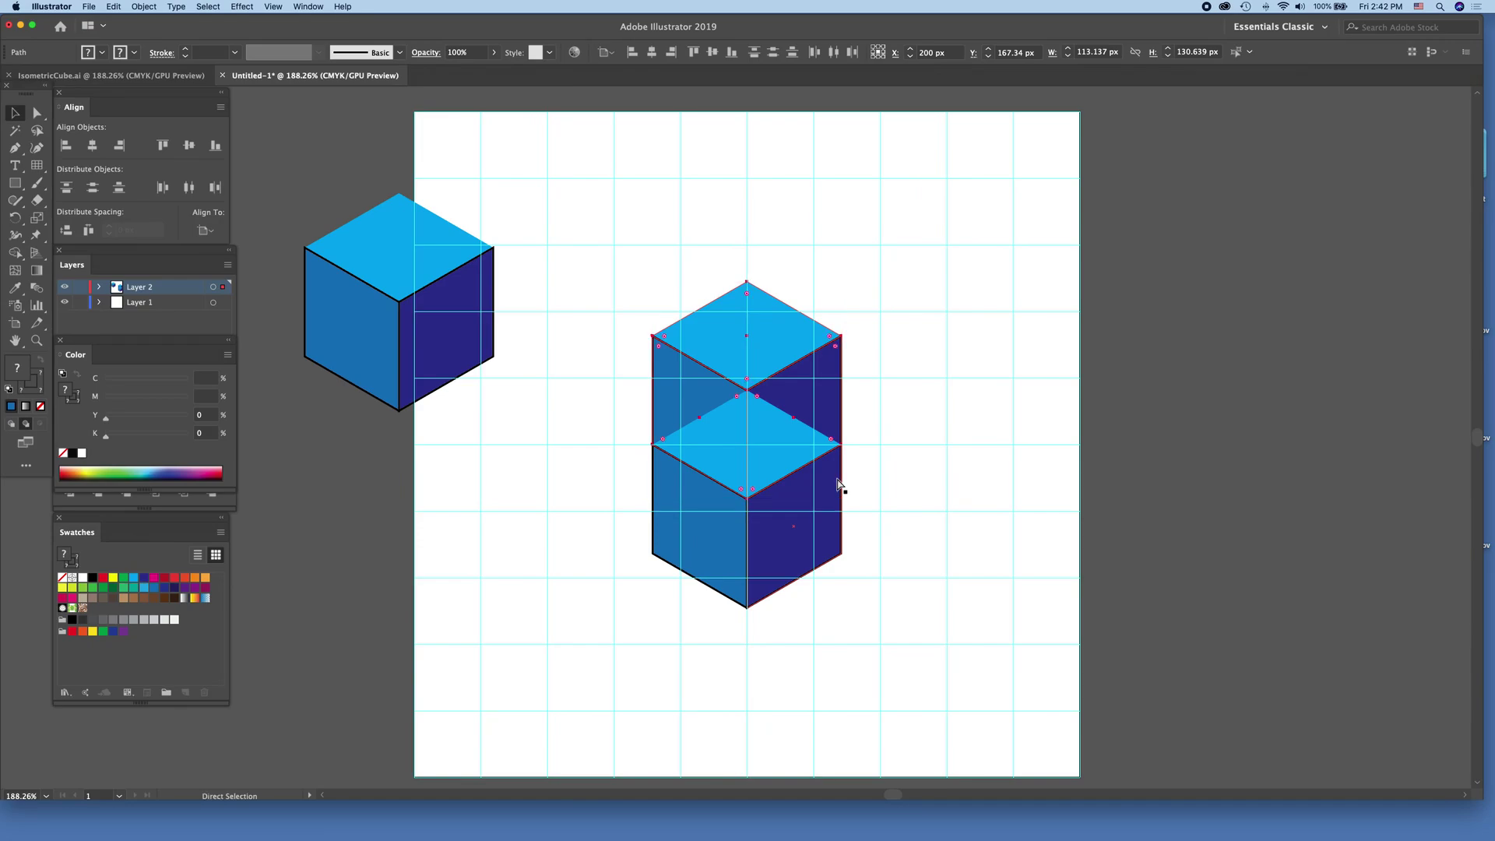
pyautogui.press('super+z')
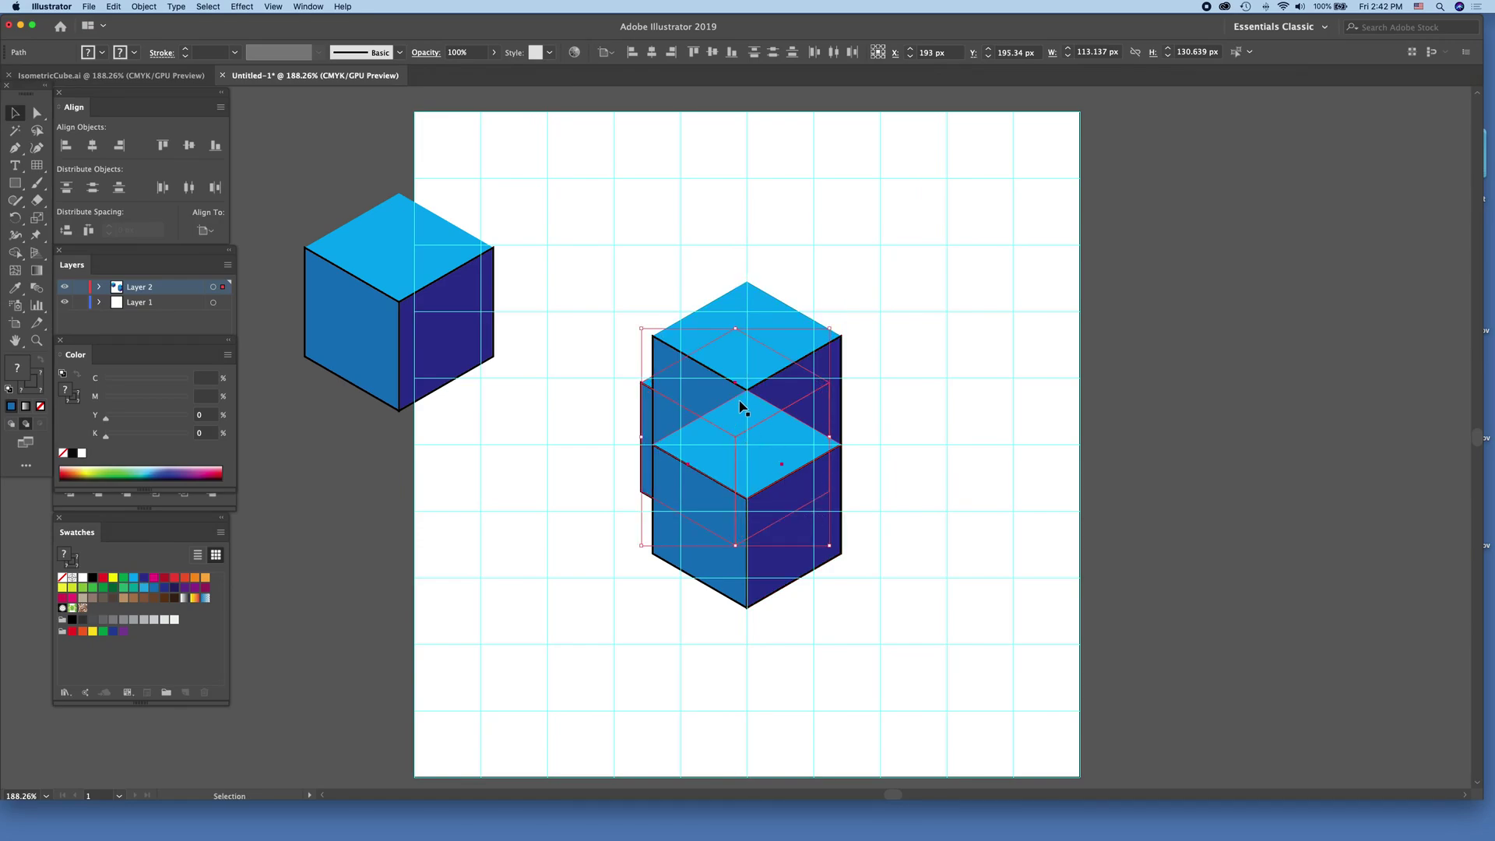
pyautogui.moveTo(734, 441); pyautogui.dragTo(1022, 281)
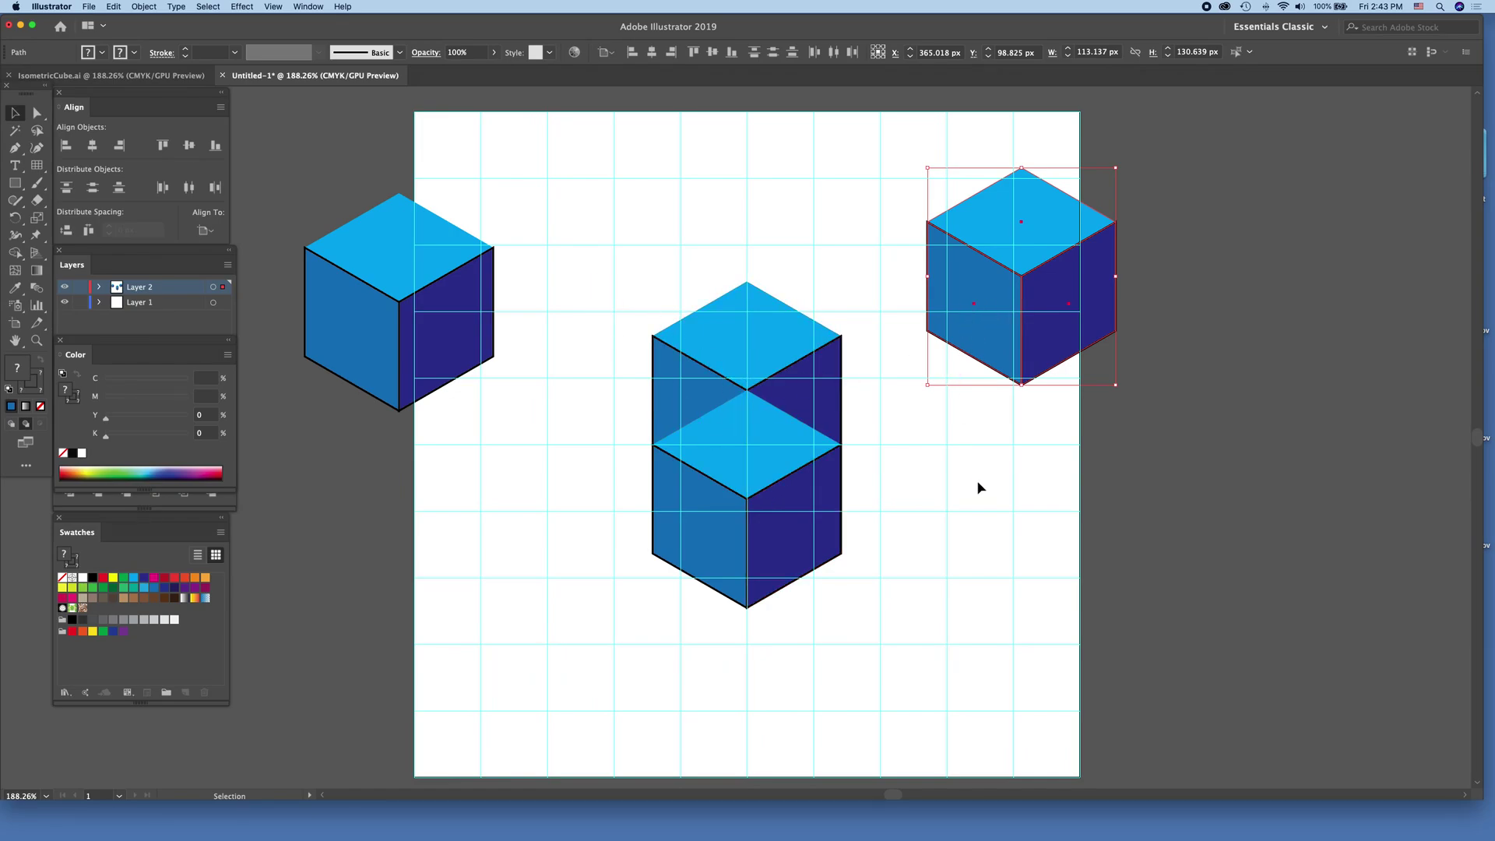
# Undo the pasted cube copies and their moves back to the single original cube
pyautogui.press('a')
pyautogui.hotkey('ctrl', 'z')
pyautogui.press('v')
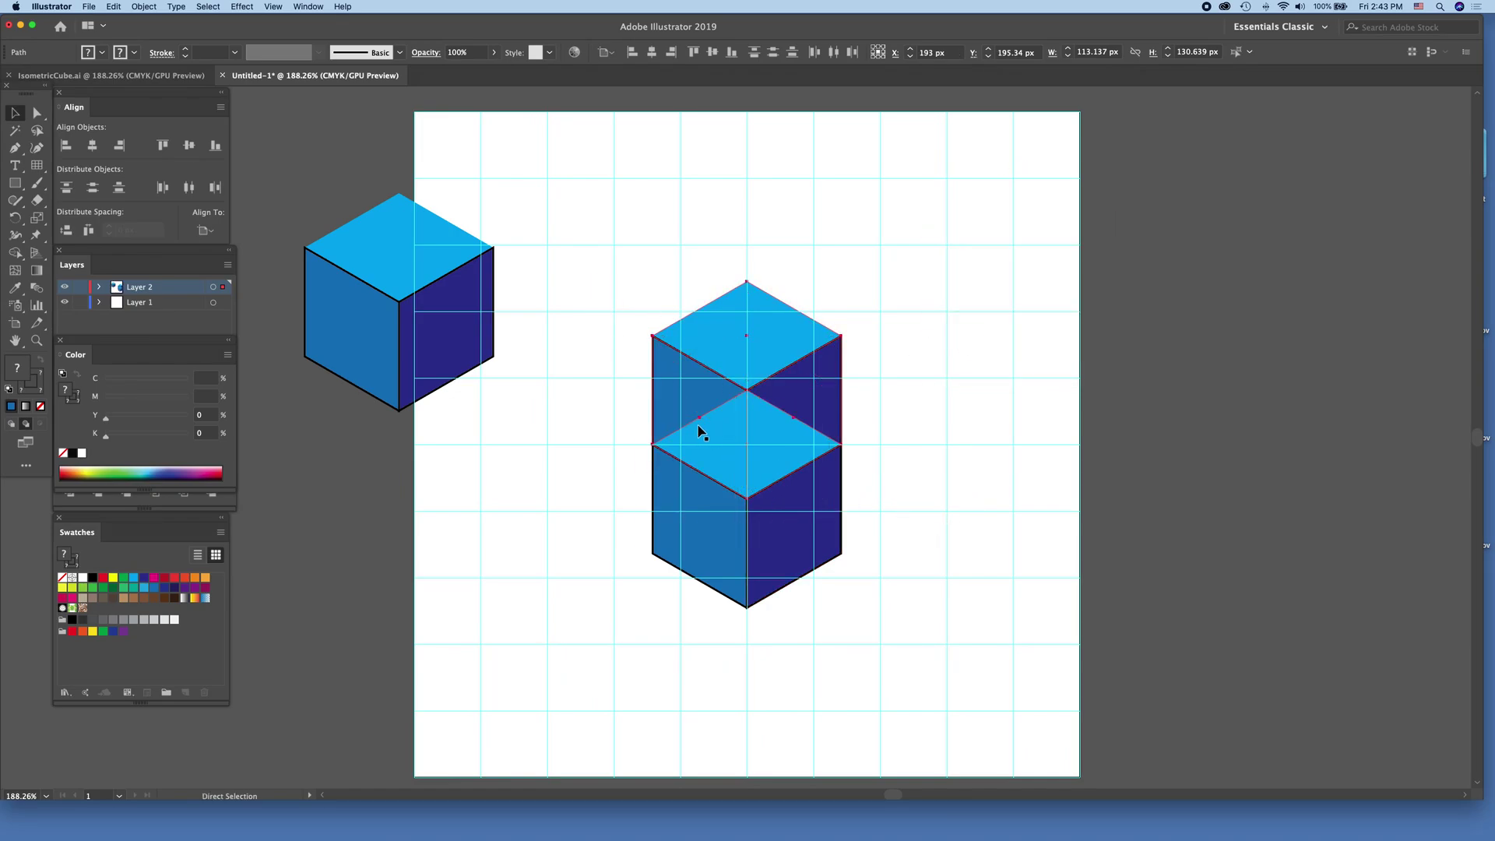
pyautogui.press('a')
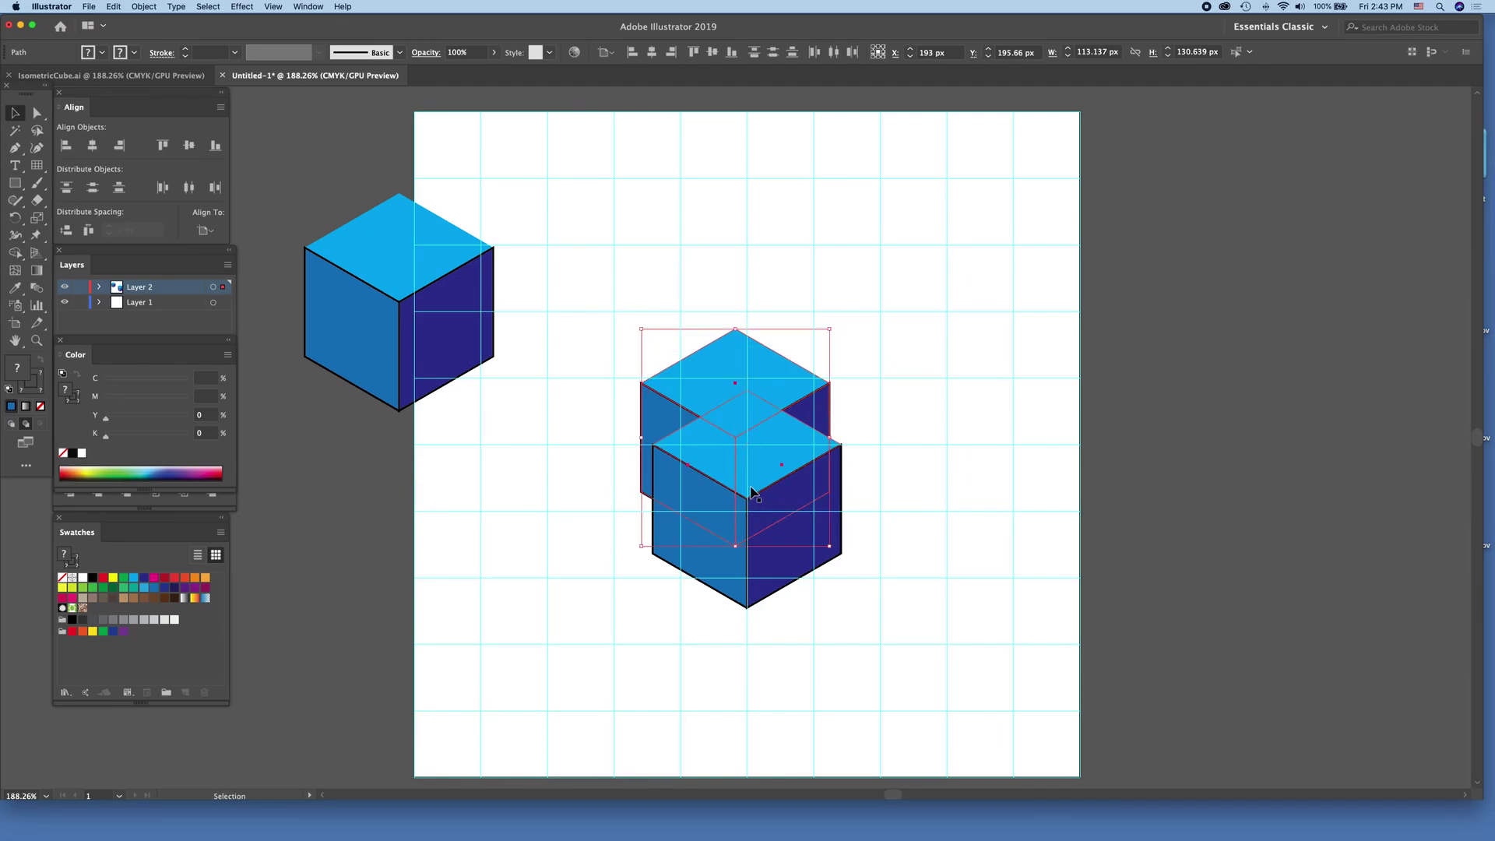
pyautogui.hotkey('ctrl', 'z')
pyautogui.press('v')
pyautogui.press('a')
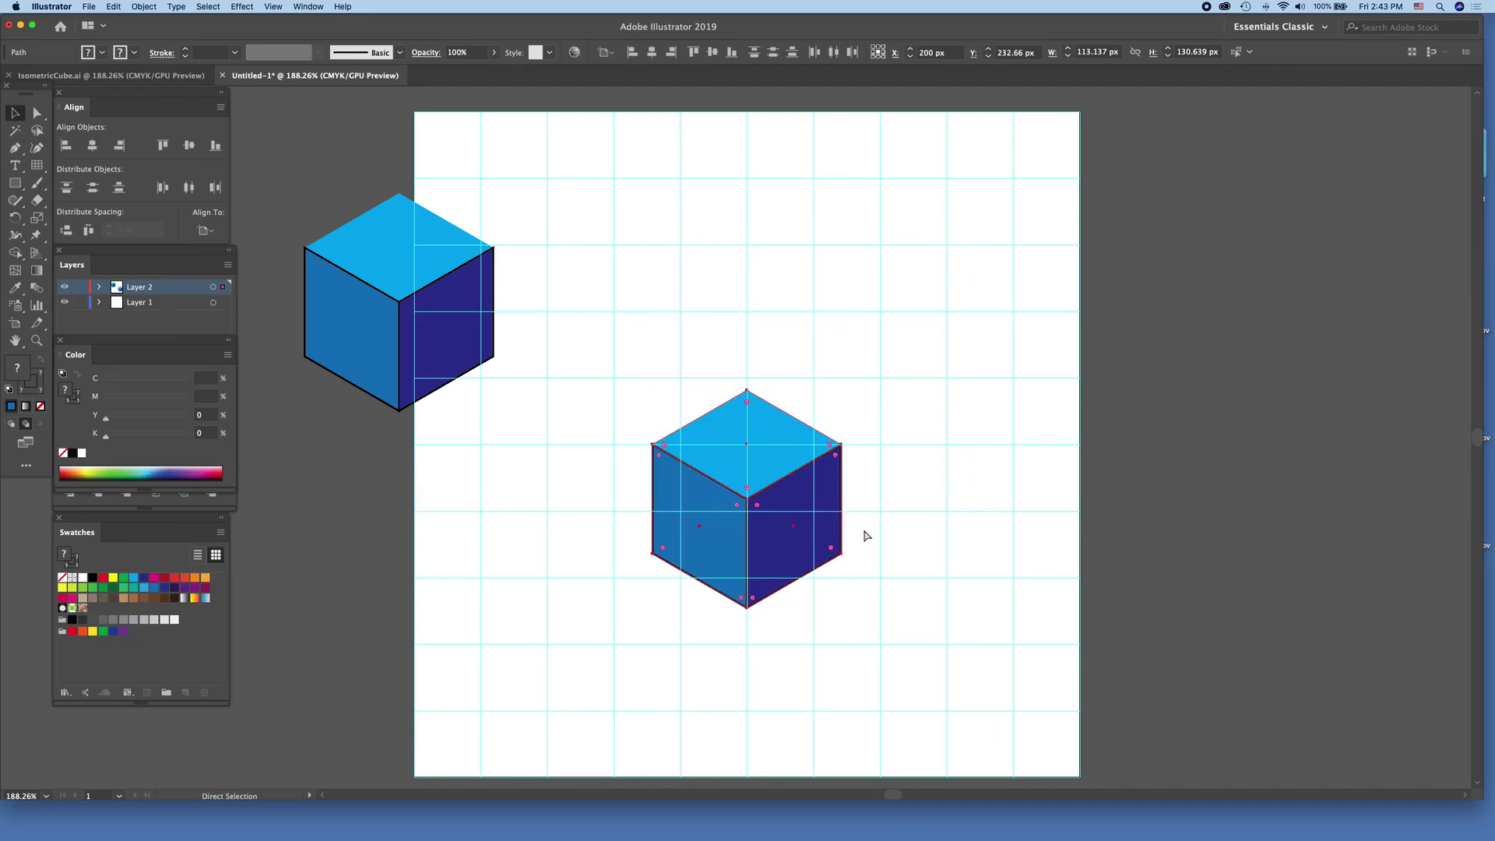
# Place a pasted cube copy one edge height above the original, at about X 200 px, Y 167 px, and bring it to the front
pyautogui.hotkey('ctrl', 'shift', 'z')
pyautogui.press('v')
pyautogui.moveTo(738, 433); pyautogui.dragTo(748, 395)
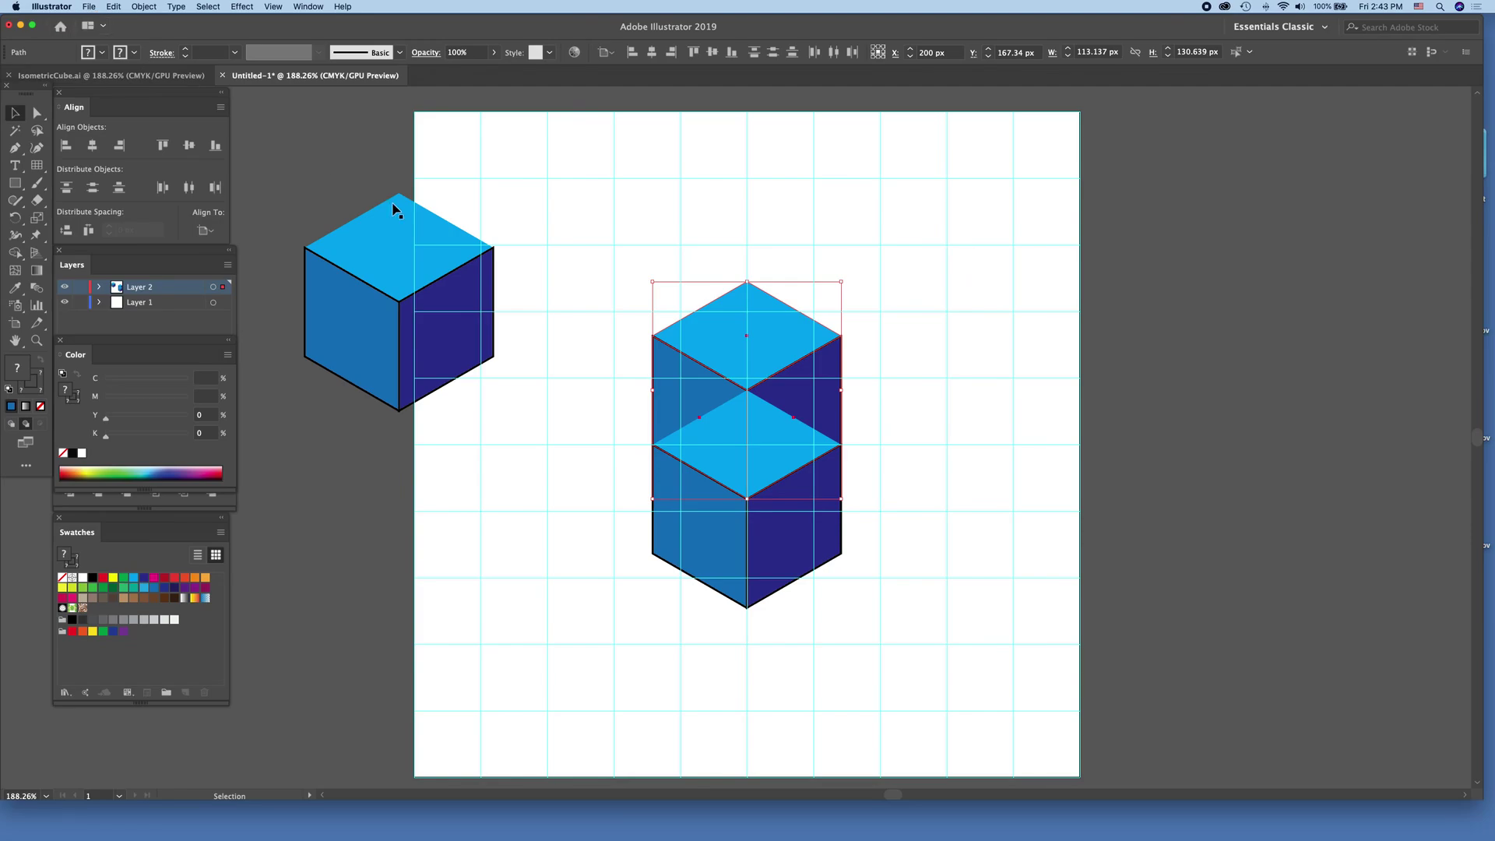
pyautogui.click(150, 9)
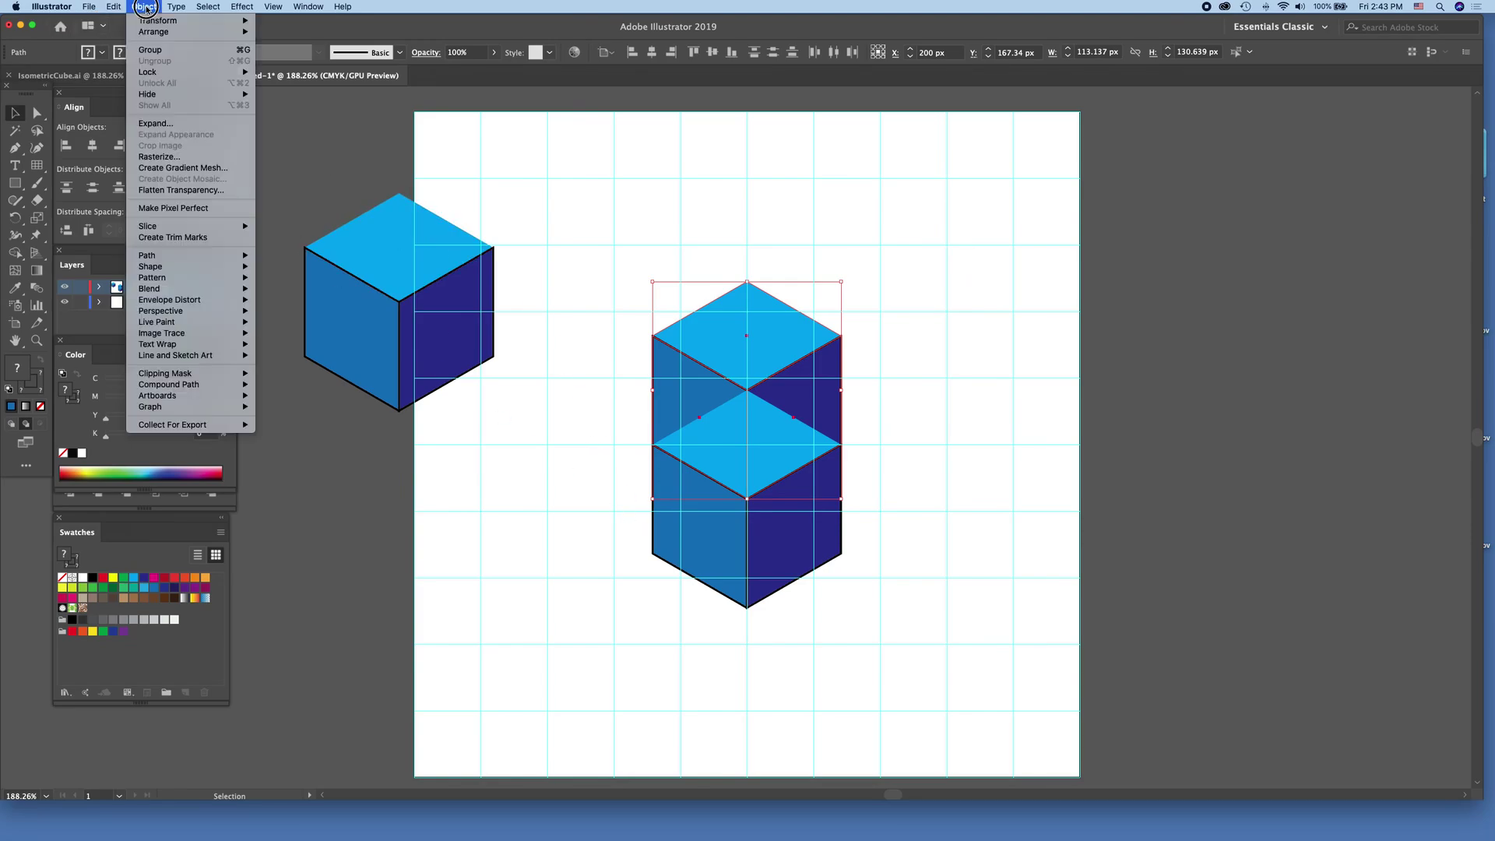
pyautogui.moveTo(156, 23)
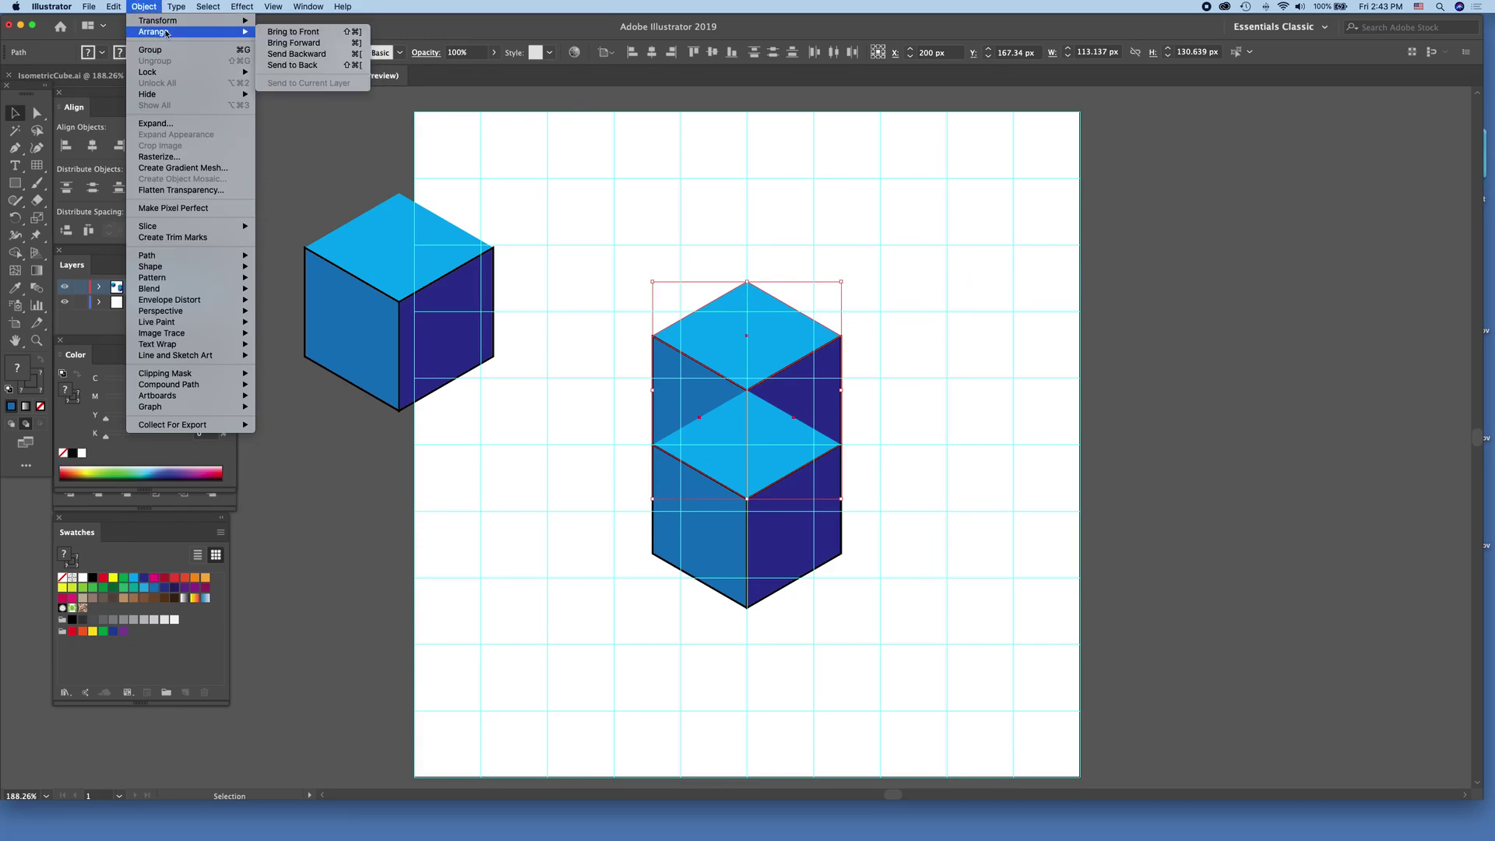
pyautogui.click(316, 32)
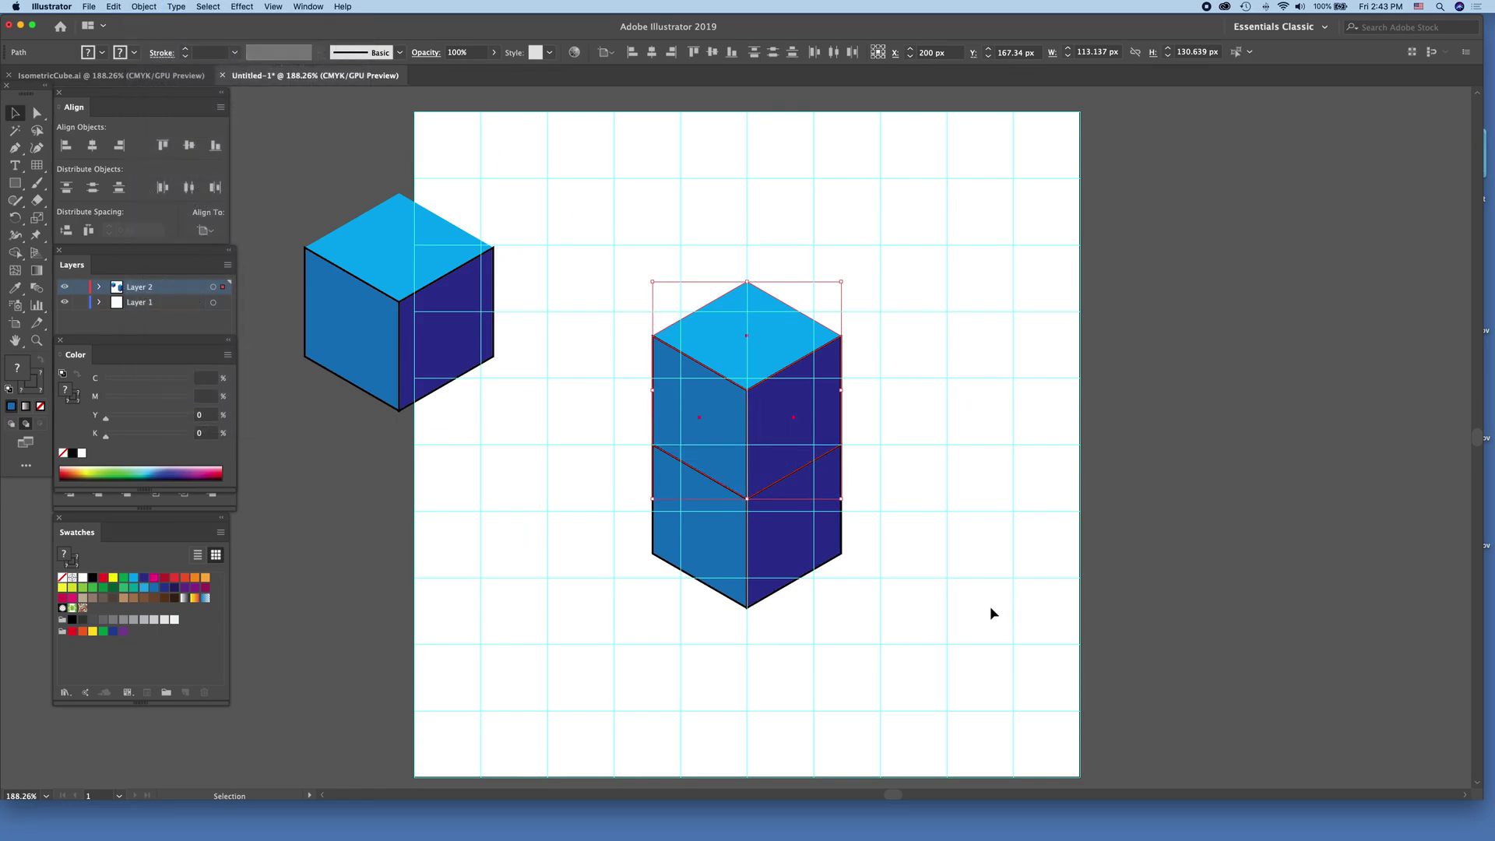
# Paste another cube copy, snap it on top of the stack at about X 200 px, Y 102 px, and bring it to the front
pyautogui.press('a')
pyautogui.hotkey('ctrl', 'z')
pyautogui.press('v')
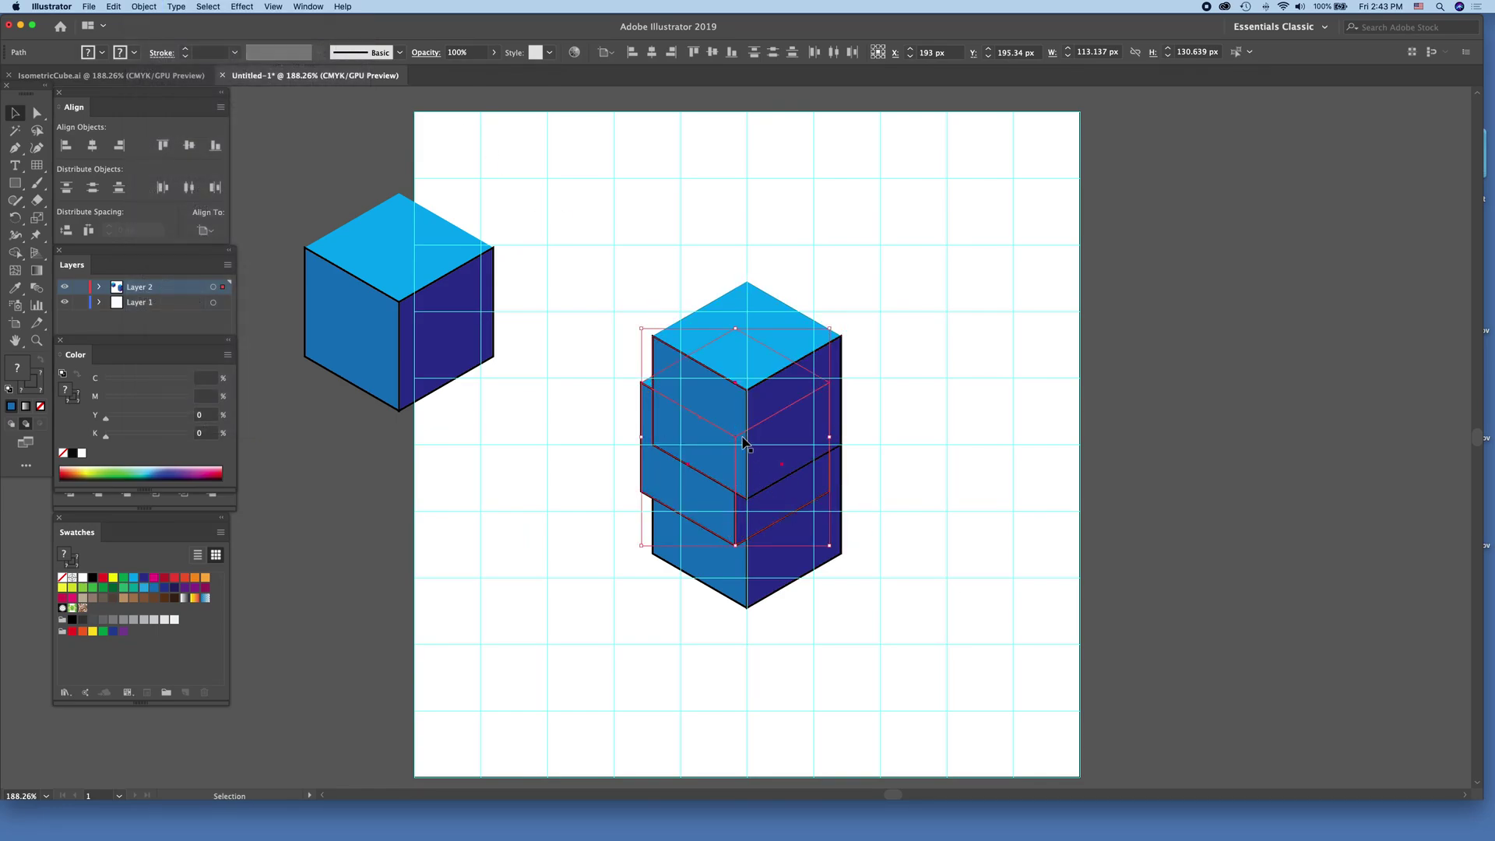
pyautogui.moveTo(741, 393); pyautogui.dragTo(750, 233)
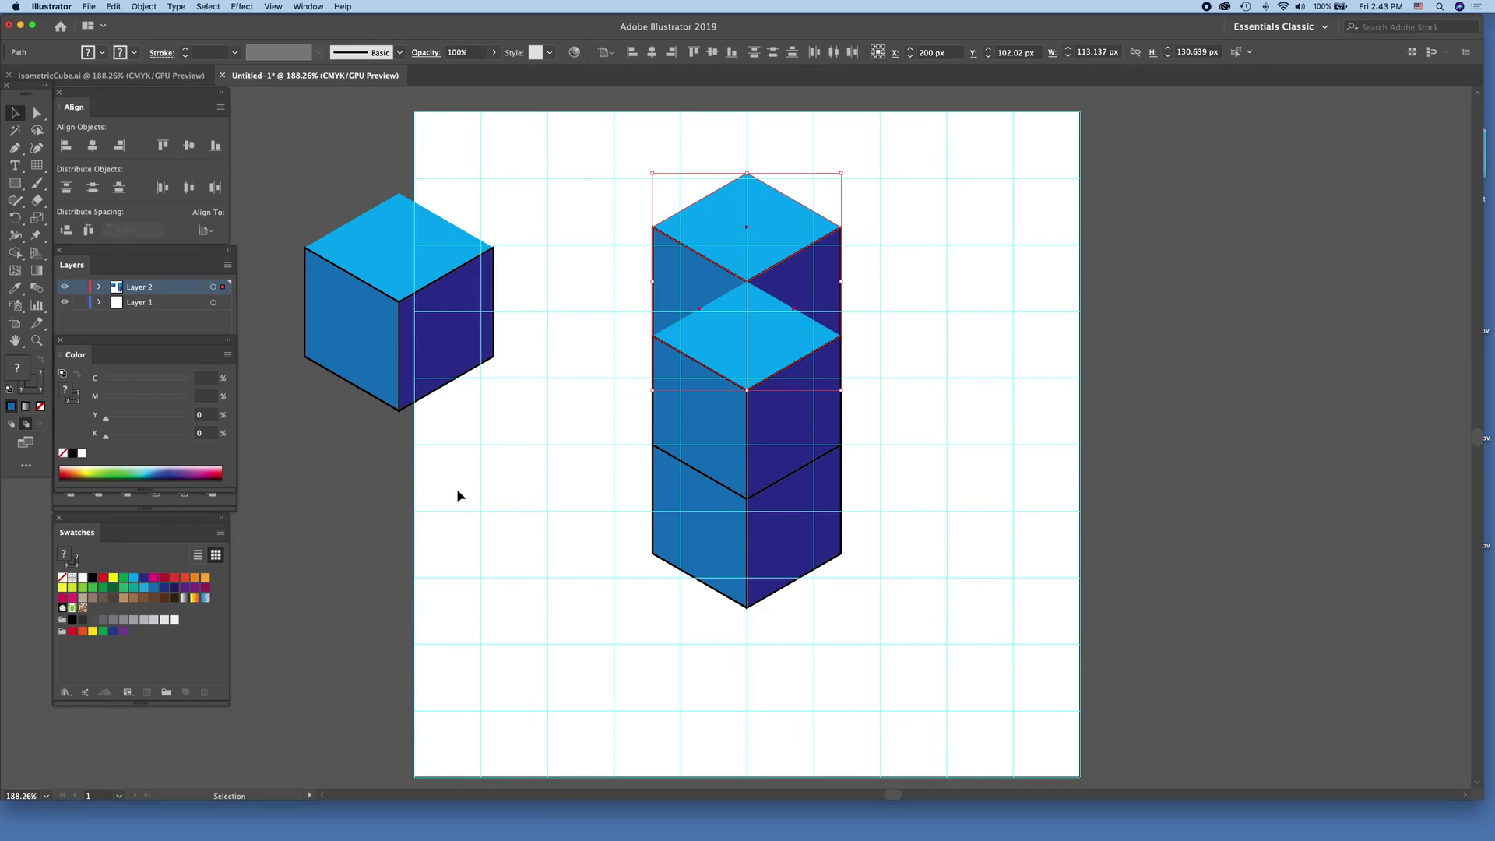
pyautogui.click(143, 8)
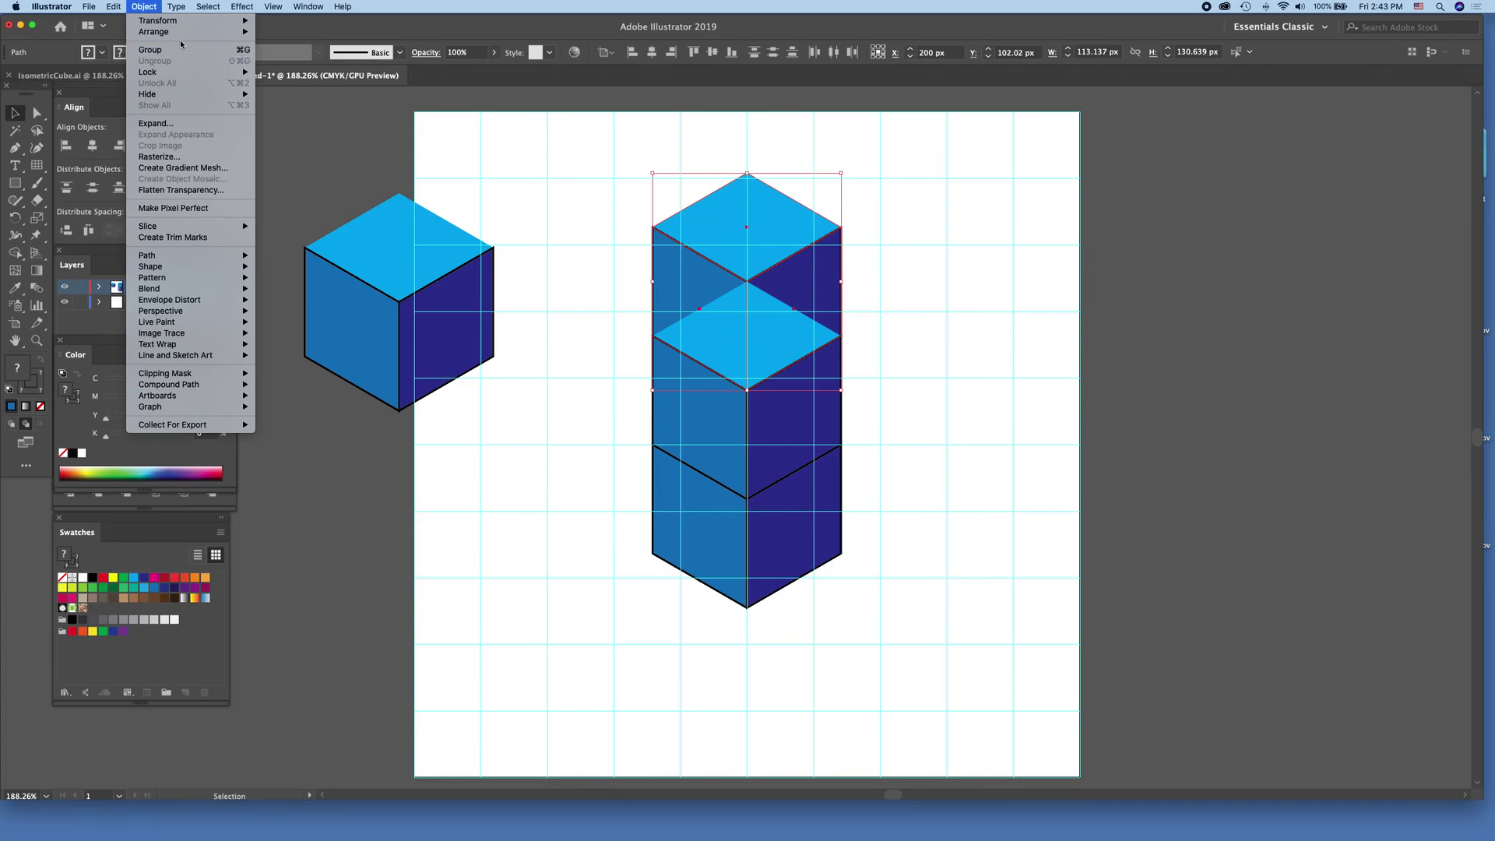
pyautogui.moveTo(184, 33)
pyautogui.click(288, 33)
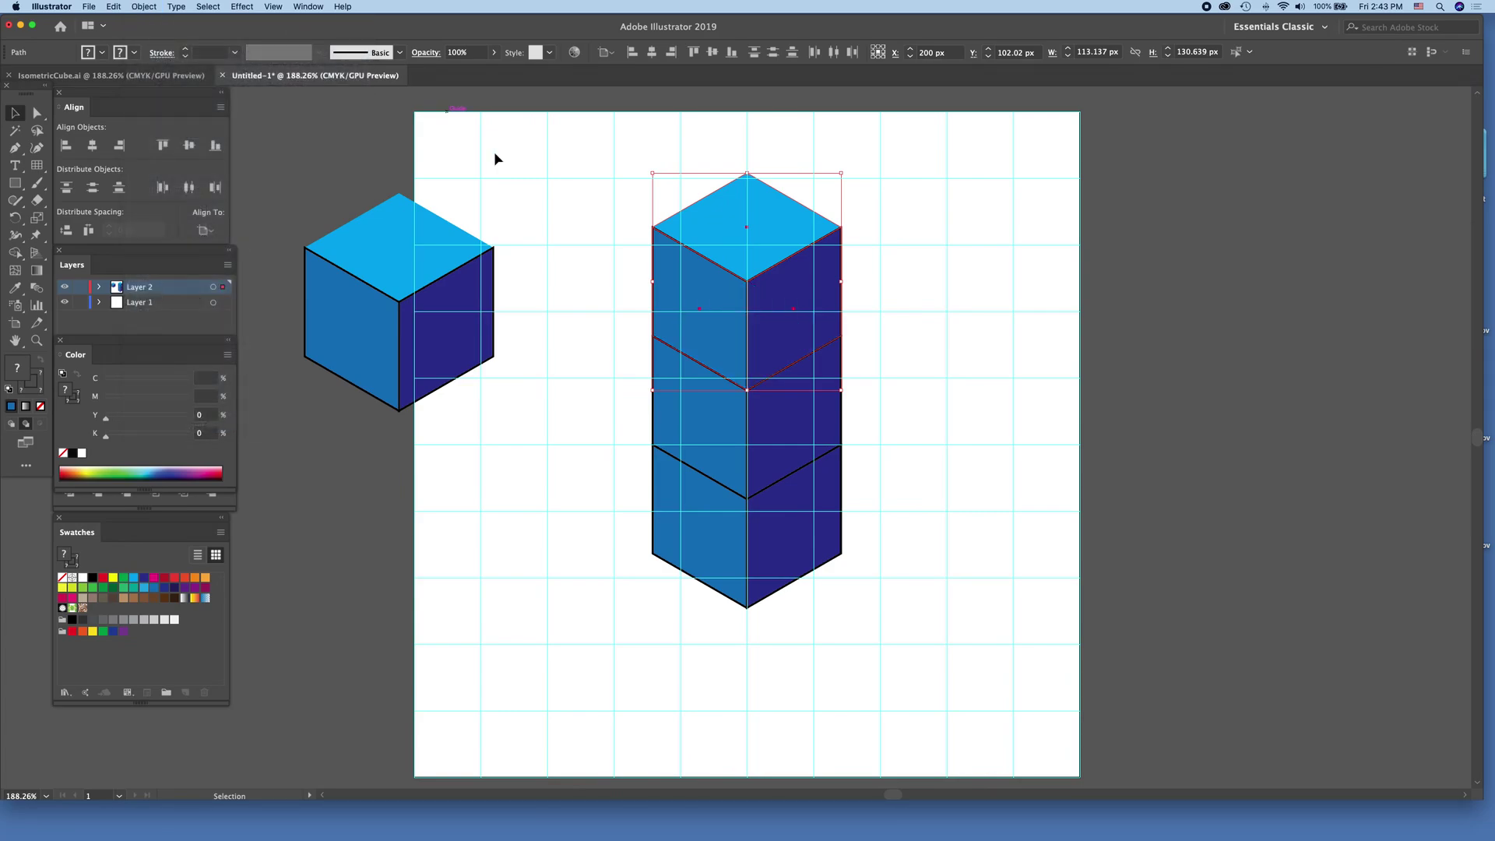
pyautogui.click(983, 435)
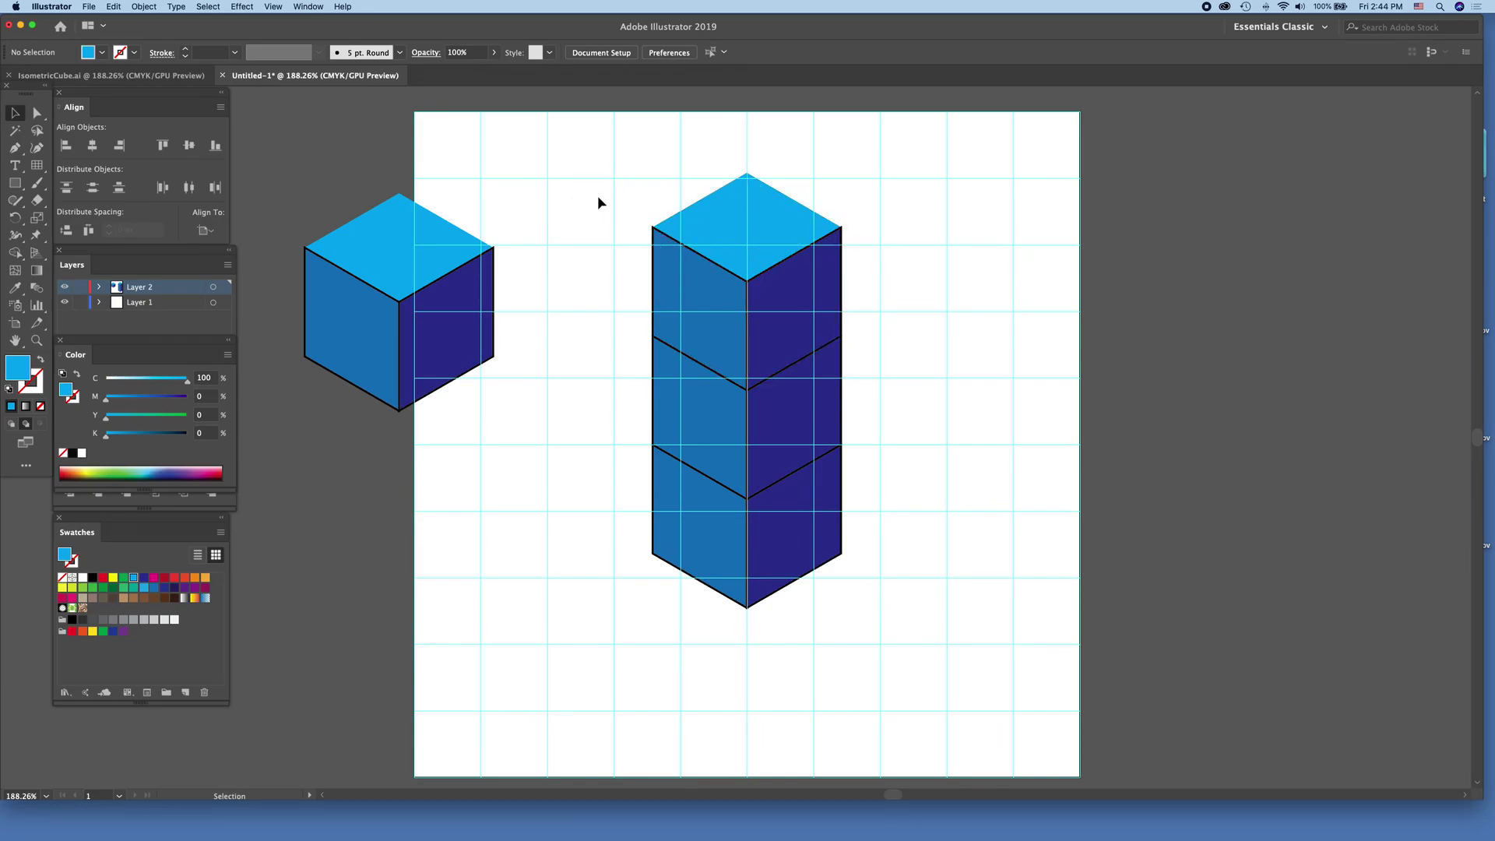
# Remove the stroke from all faces of the stacked cubes and the separate cube
pyautogui.press('a')
pyautogui.press('v')
pyautogui.press('super+a')
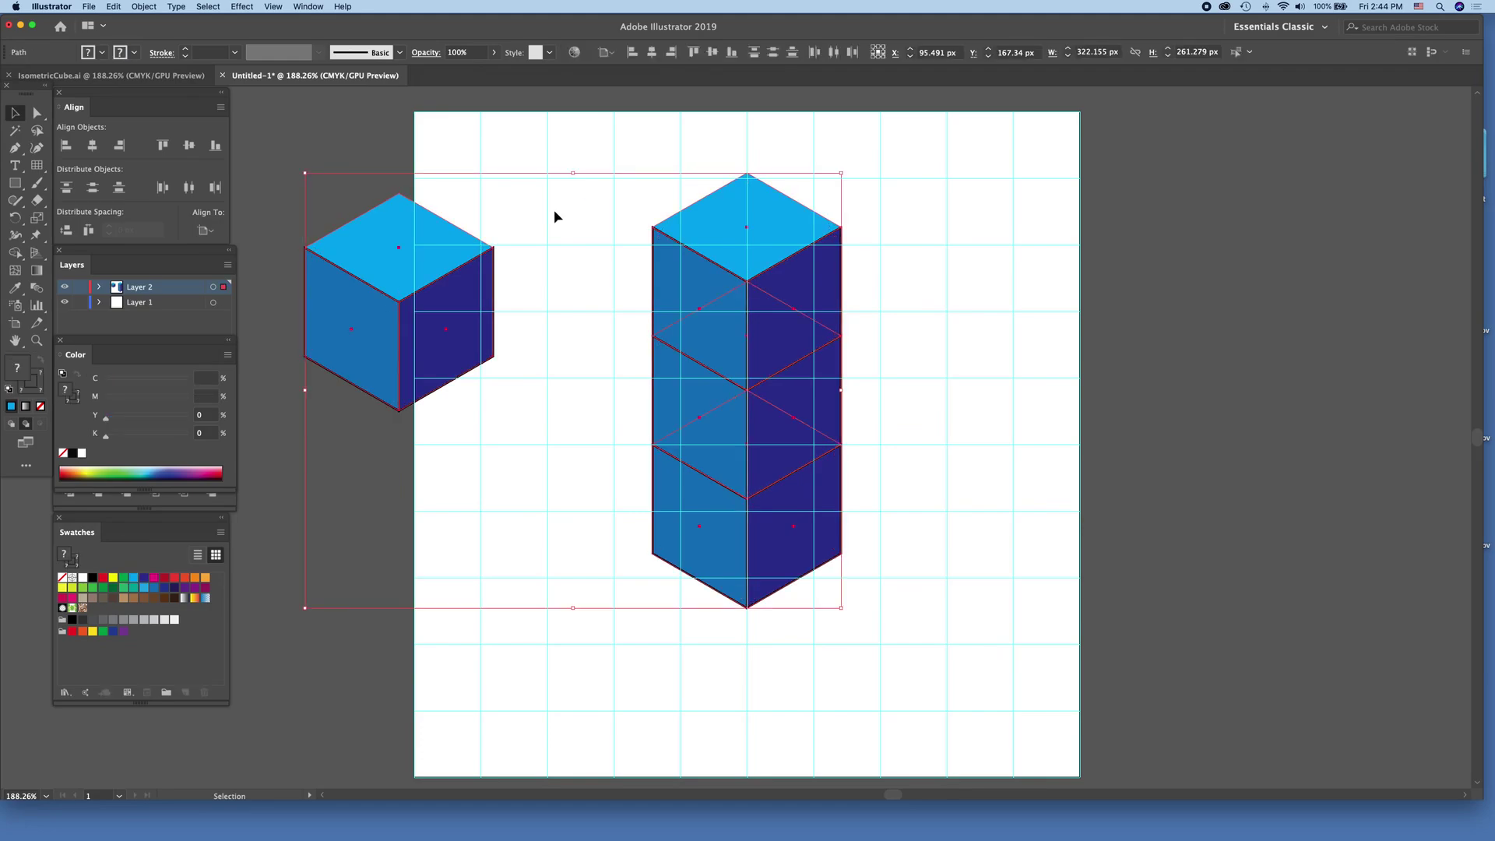
pyautogui.click(36, 389)
pyautogui.click(41, 410)
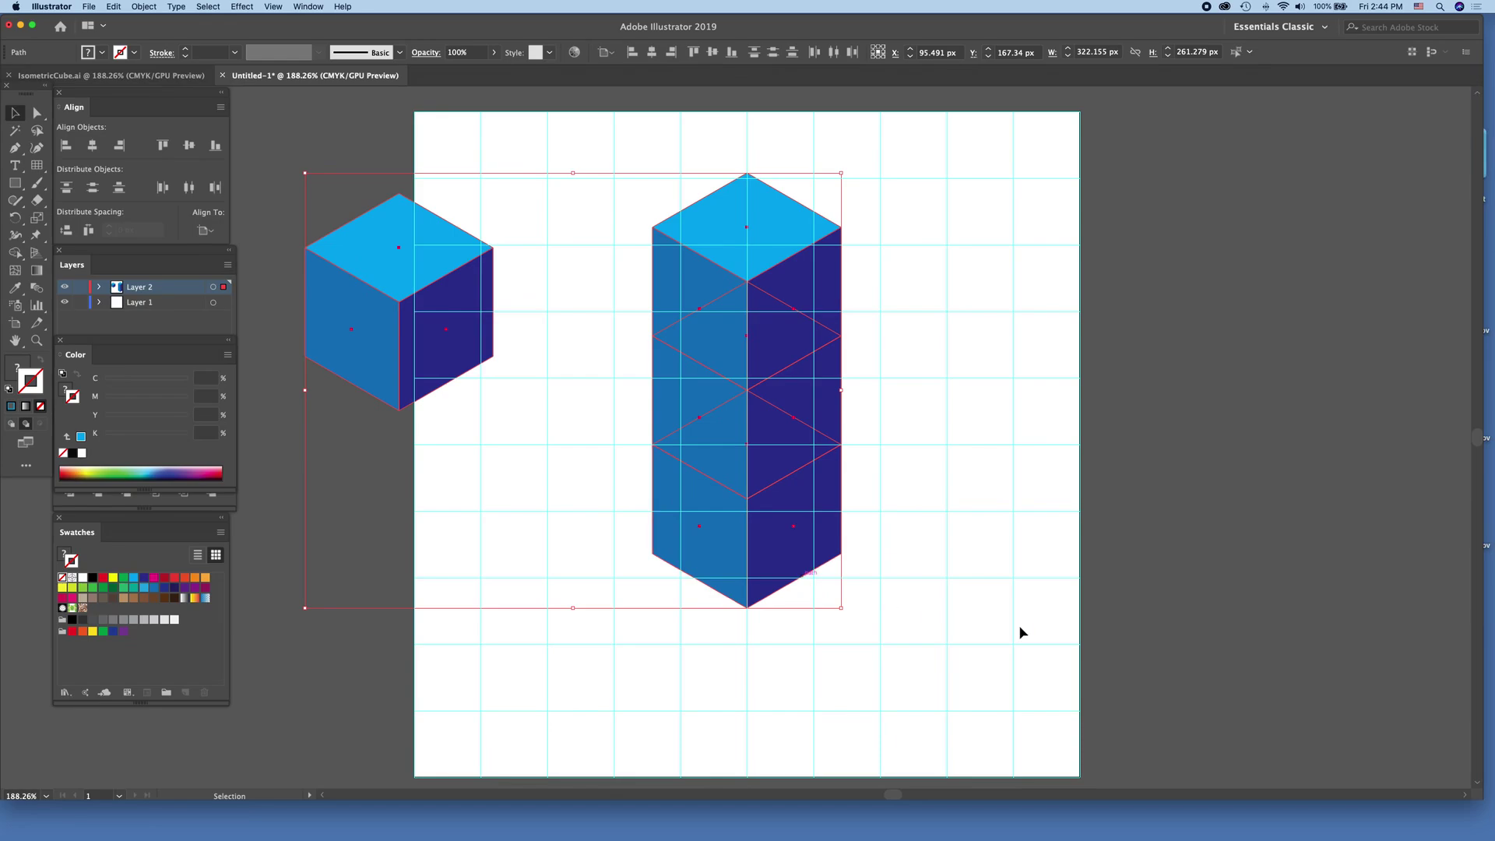
pyautogui.click(1247, 647)
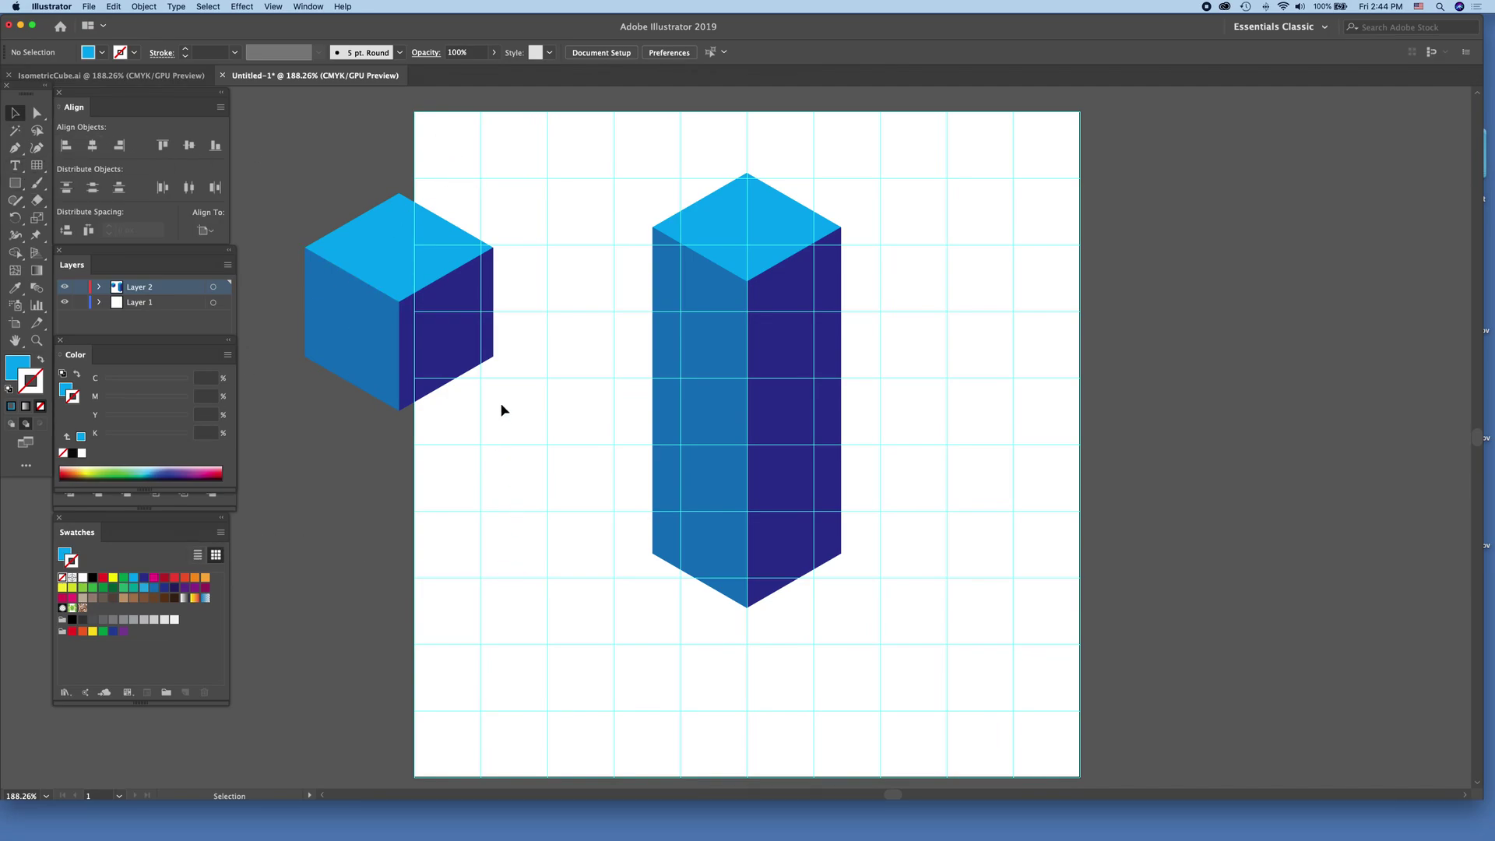
# Hide the guide grid on Layer 1, keeping Layer 2 with the cubes visible
pyautogui.click(64, 287)
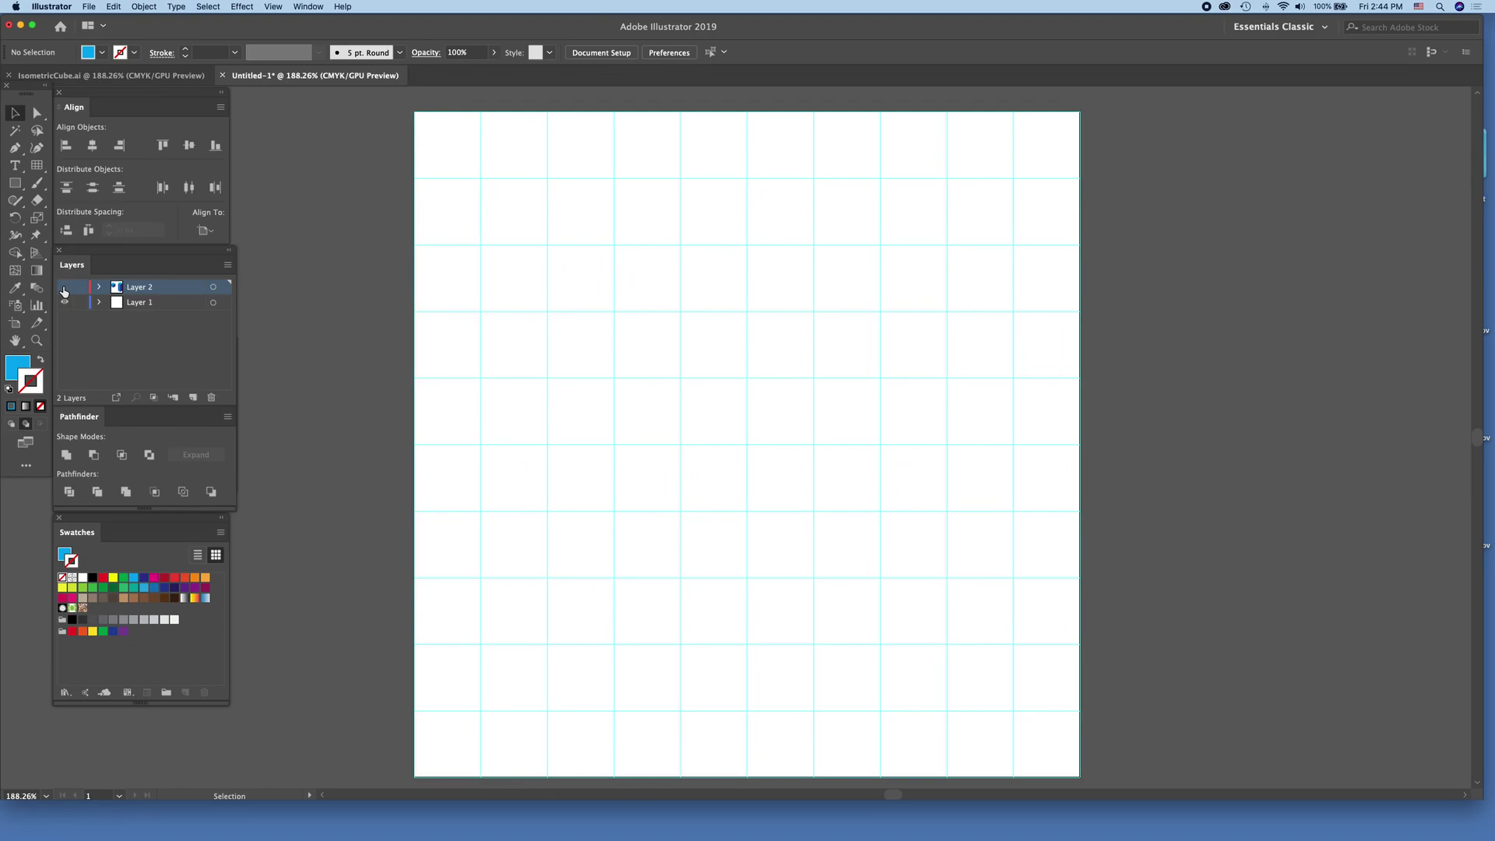
pyautogui.click(64, 289)
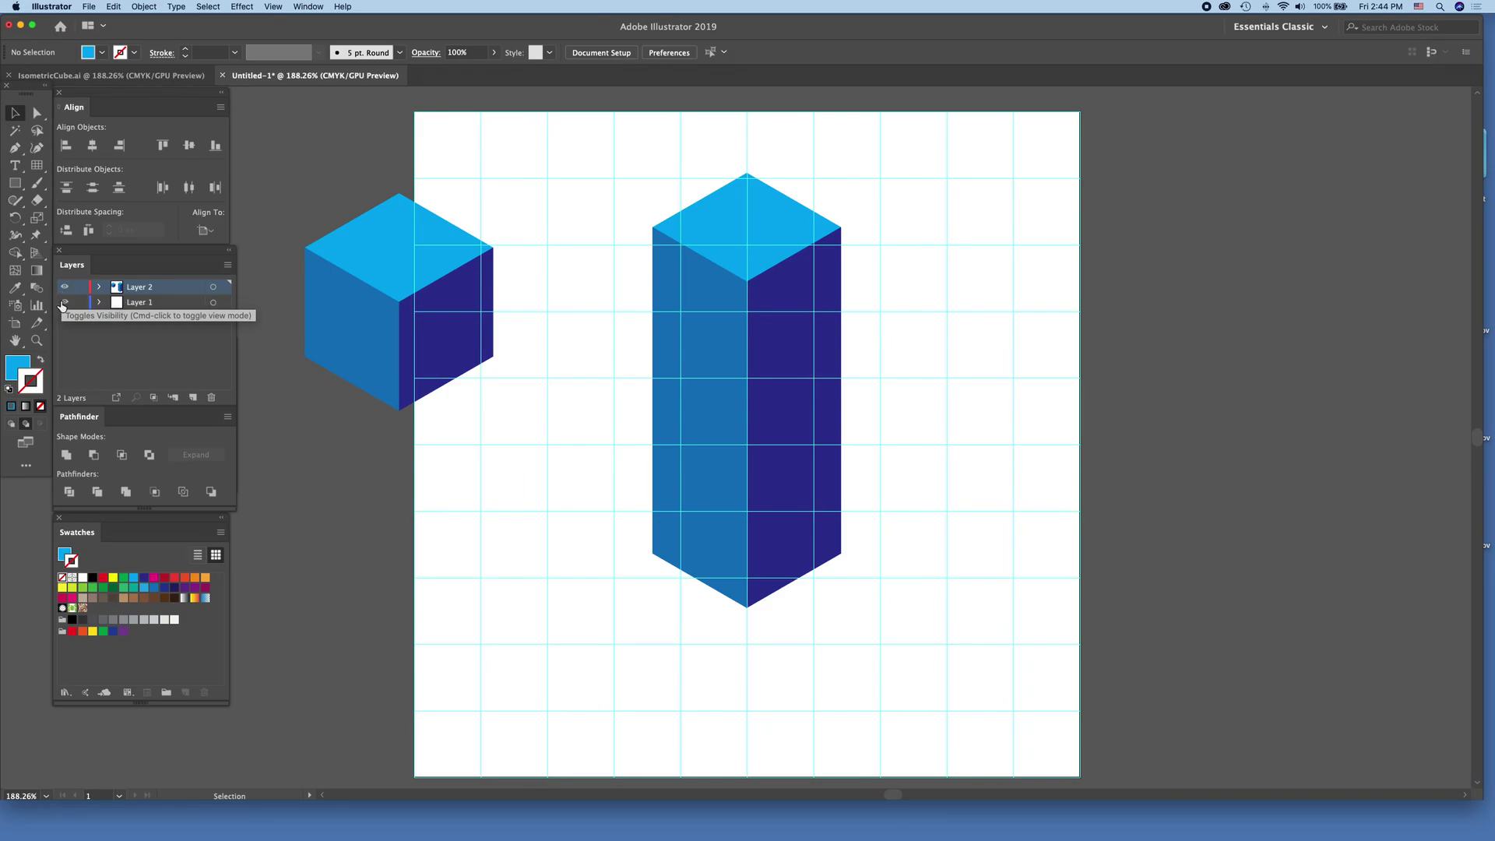
pyautogui.click(64, 303)
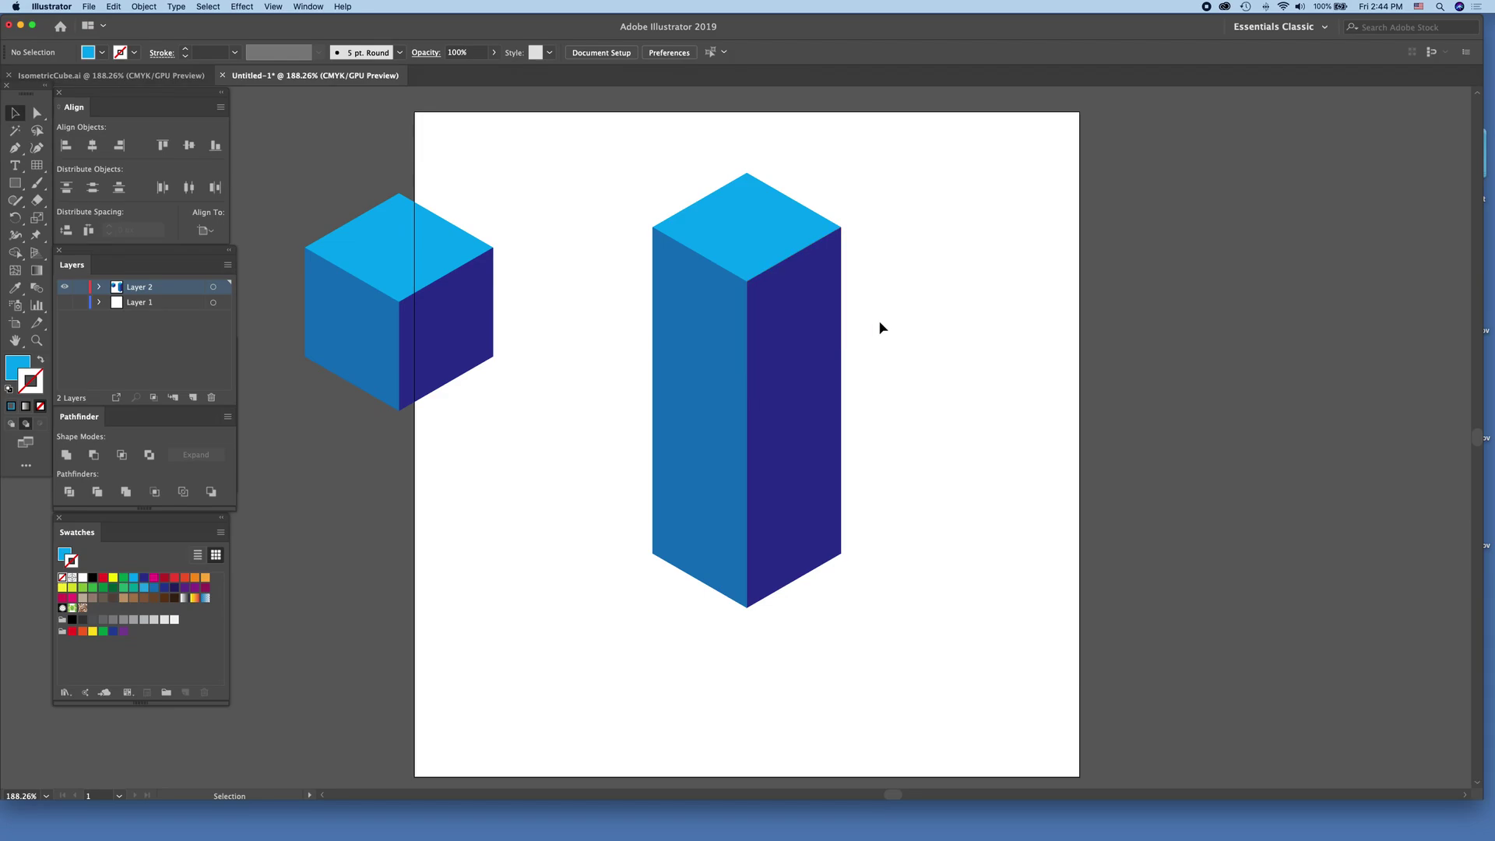
# Examine the stacked column's faces and edges up close at 600% zoom
pyautogui.press('a')
pyautogui.press('super+equal')
pyautogui.press('super+equal')
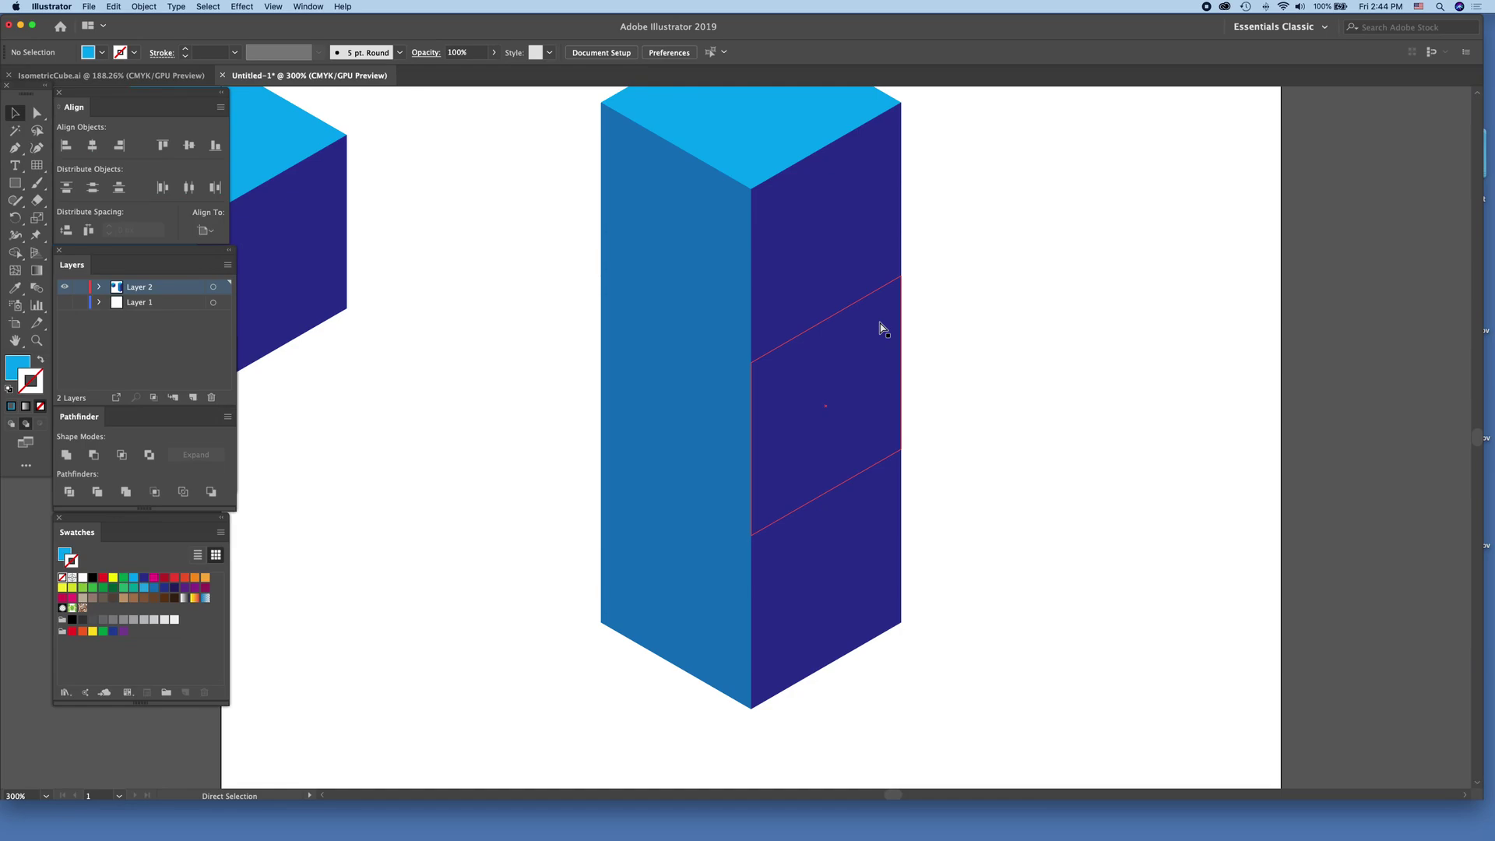
pyautogui.press('super+equal')
pyautogui.press('super+equal')
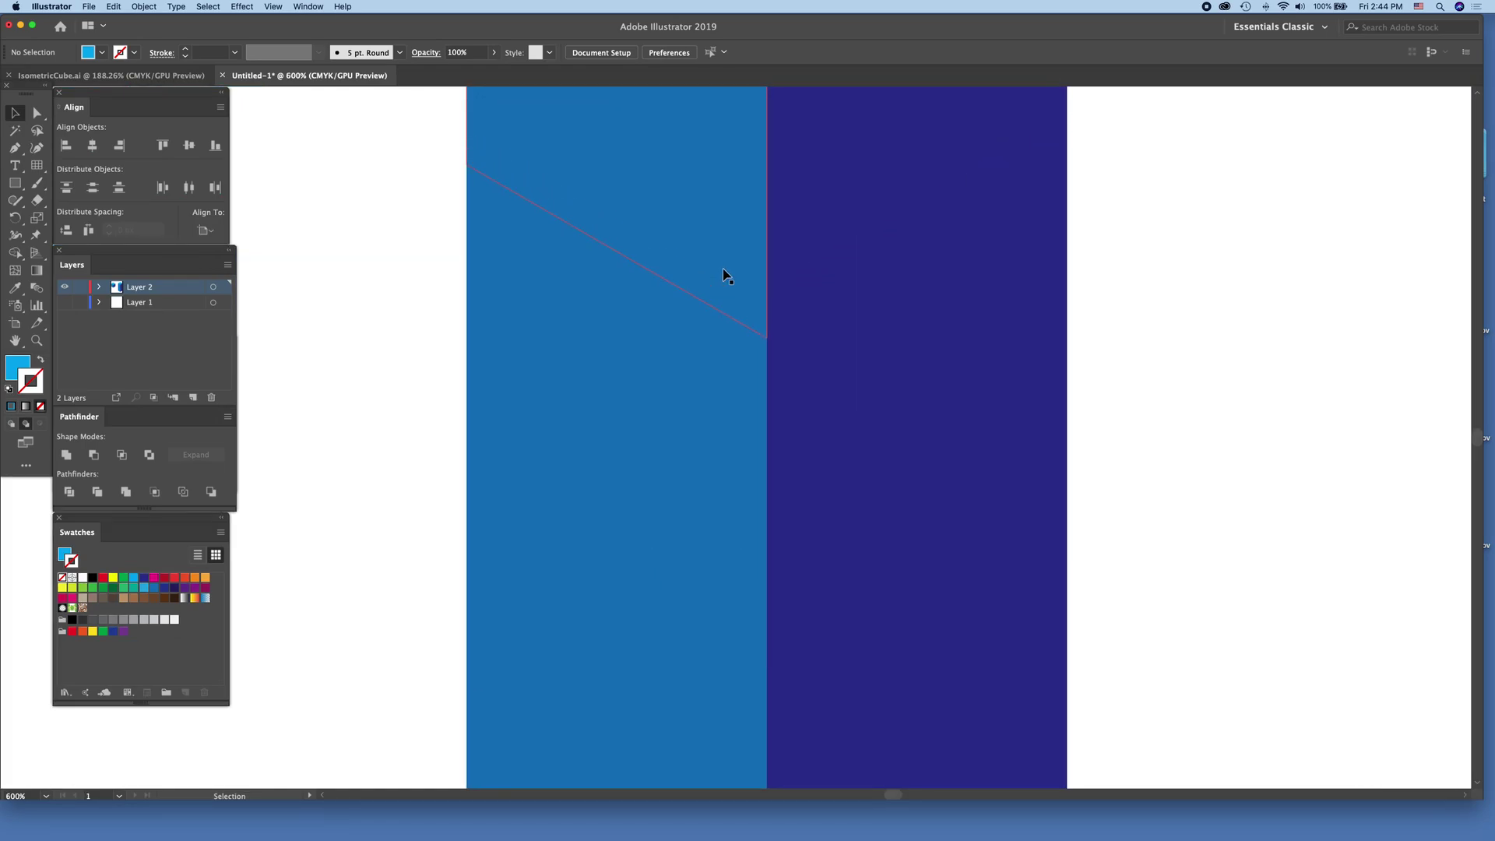
pyautogui.scroll(6, 727, 277)
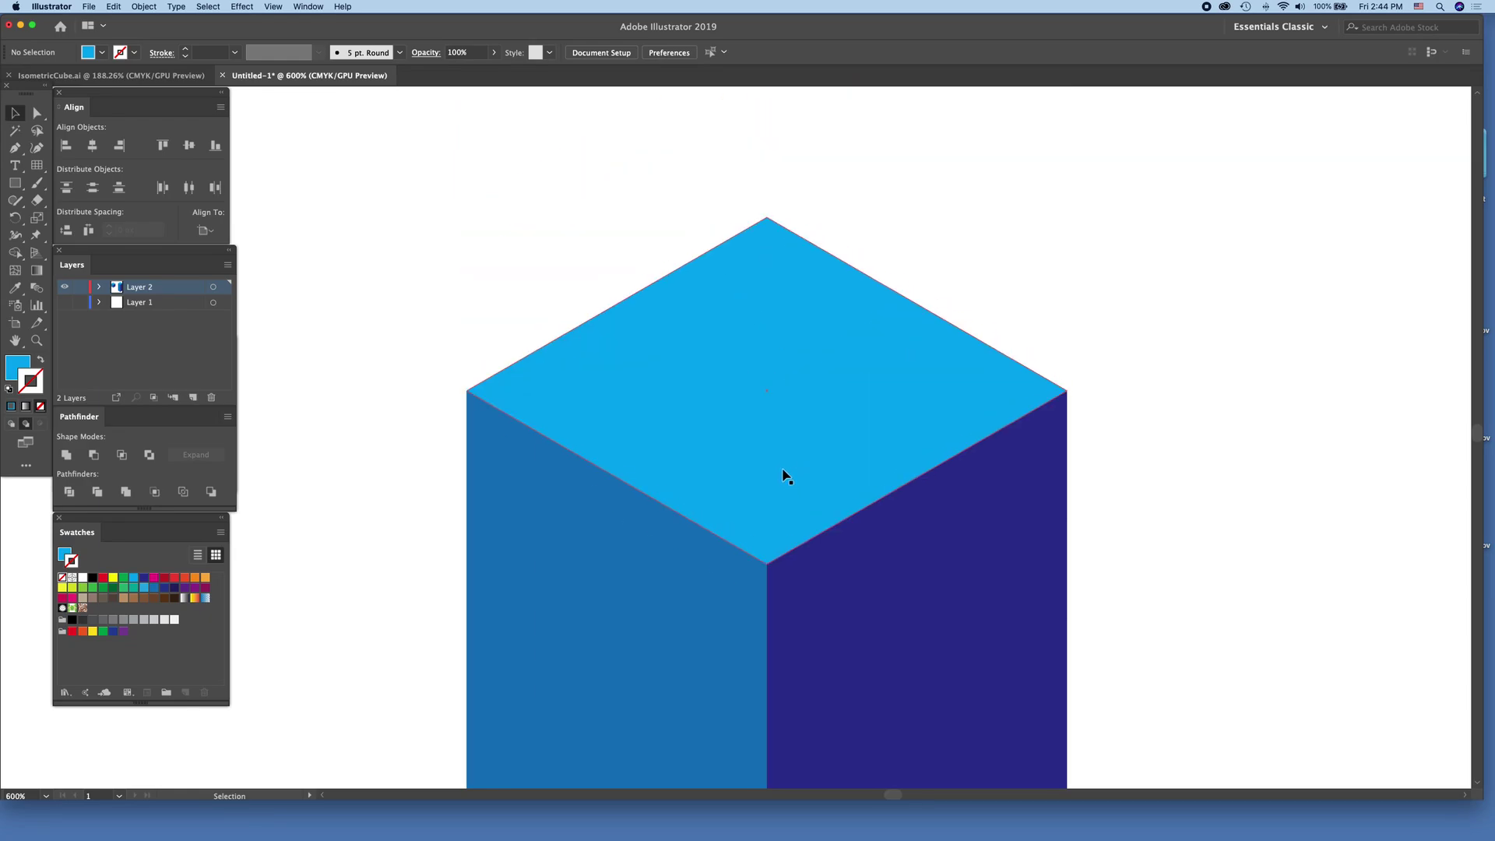
pyautogui.scroll(-4, 785, 475)
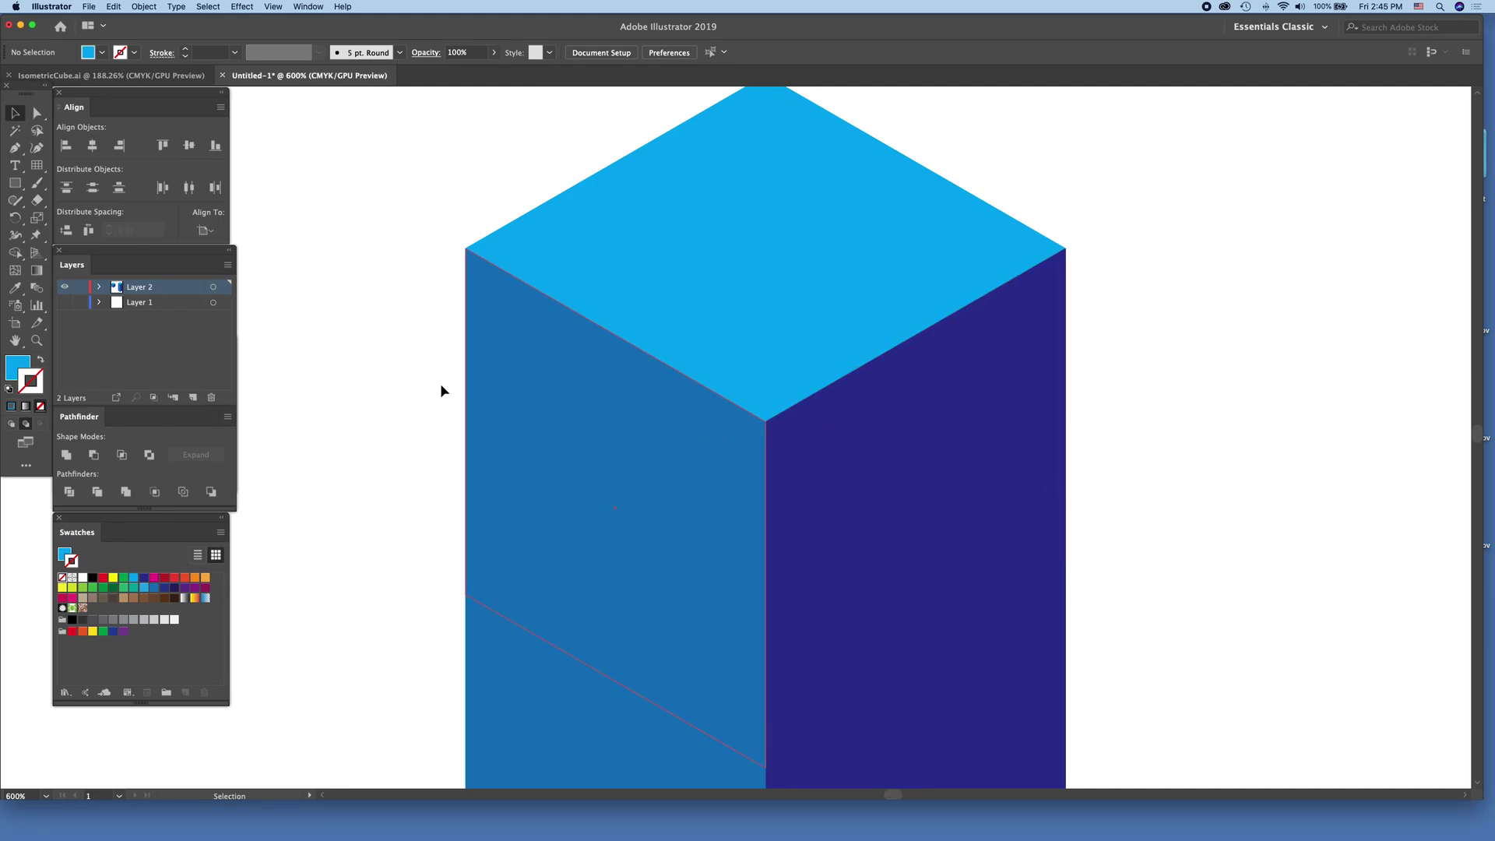
pyautogui.press('a')
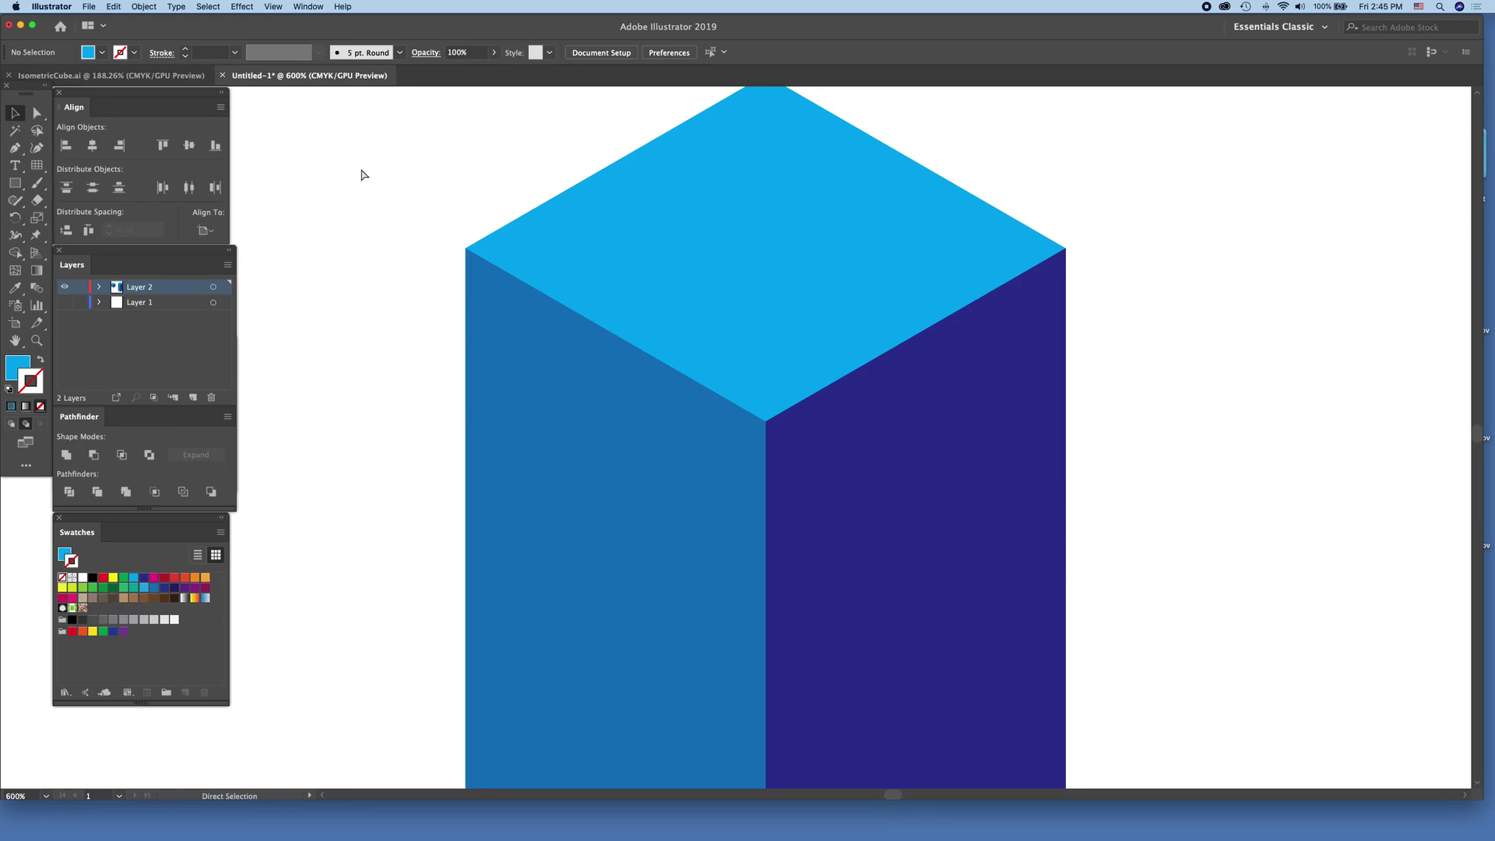
pyautogui.press('super+minus')
pyautogui.press('super+minus')
pyautogui.press('super+minus')
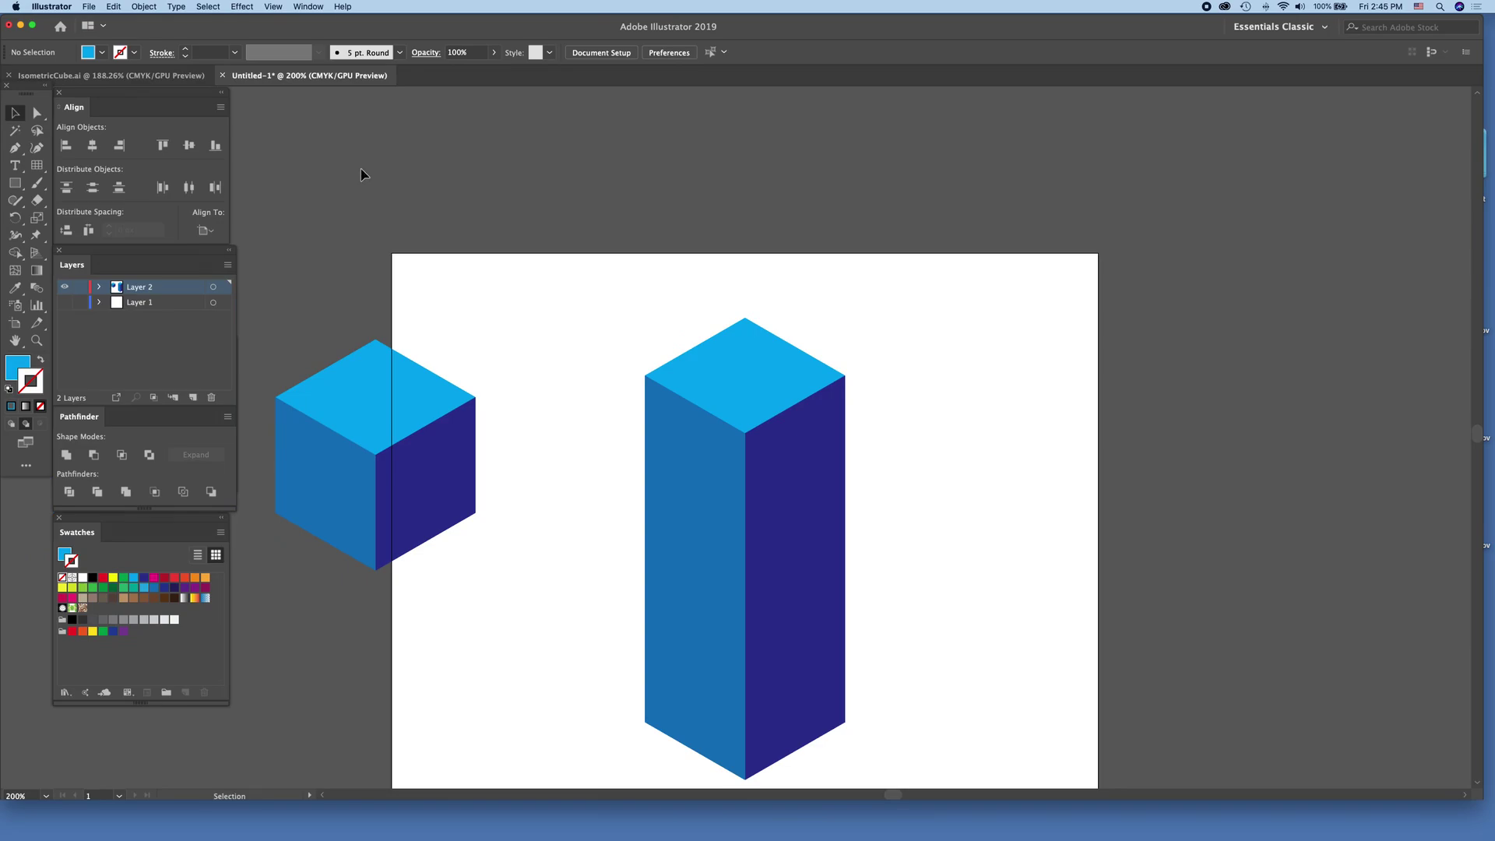